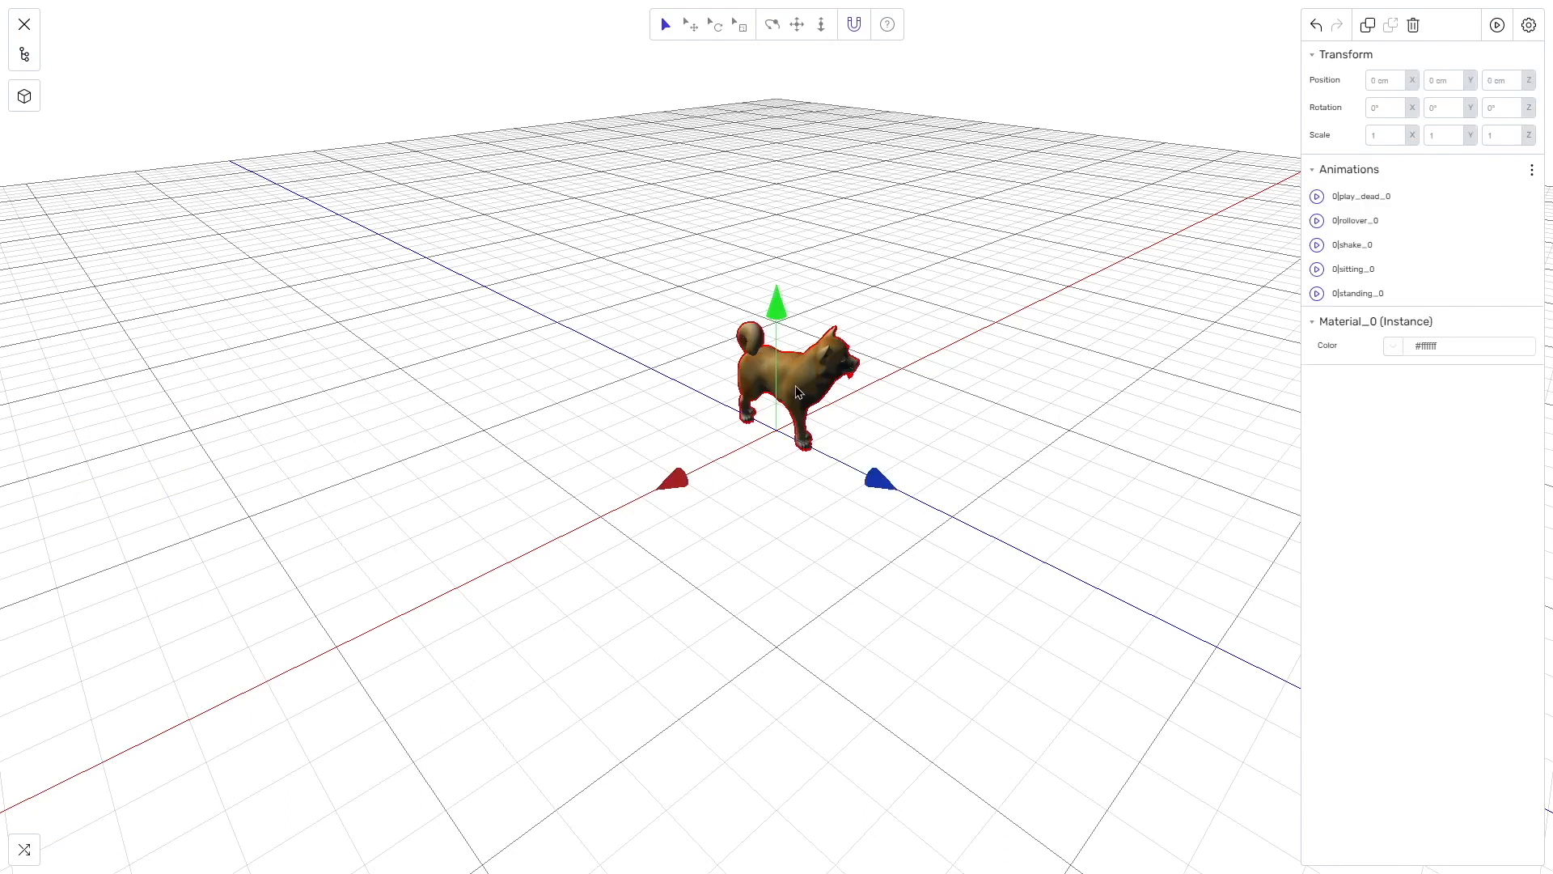
# - Move the Animated Dog, Shiba Inu object from Global State into the btrgtrb state
pyautogui.click(925, 297)
pyautogui.click(777, 356)
pyautogui.click(25, 55)
pyautogui.click(122, 132)
pyautogui.moveTo(148, 81); pyautogui.dragTo(100, 94)
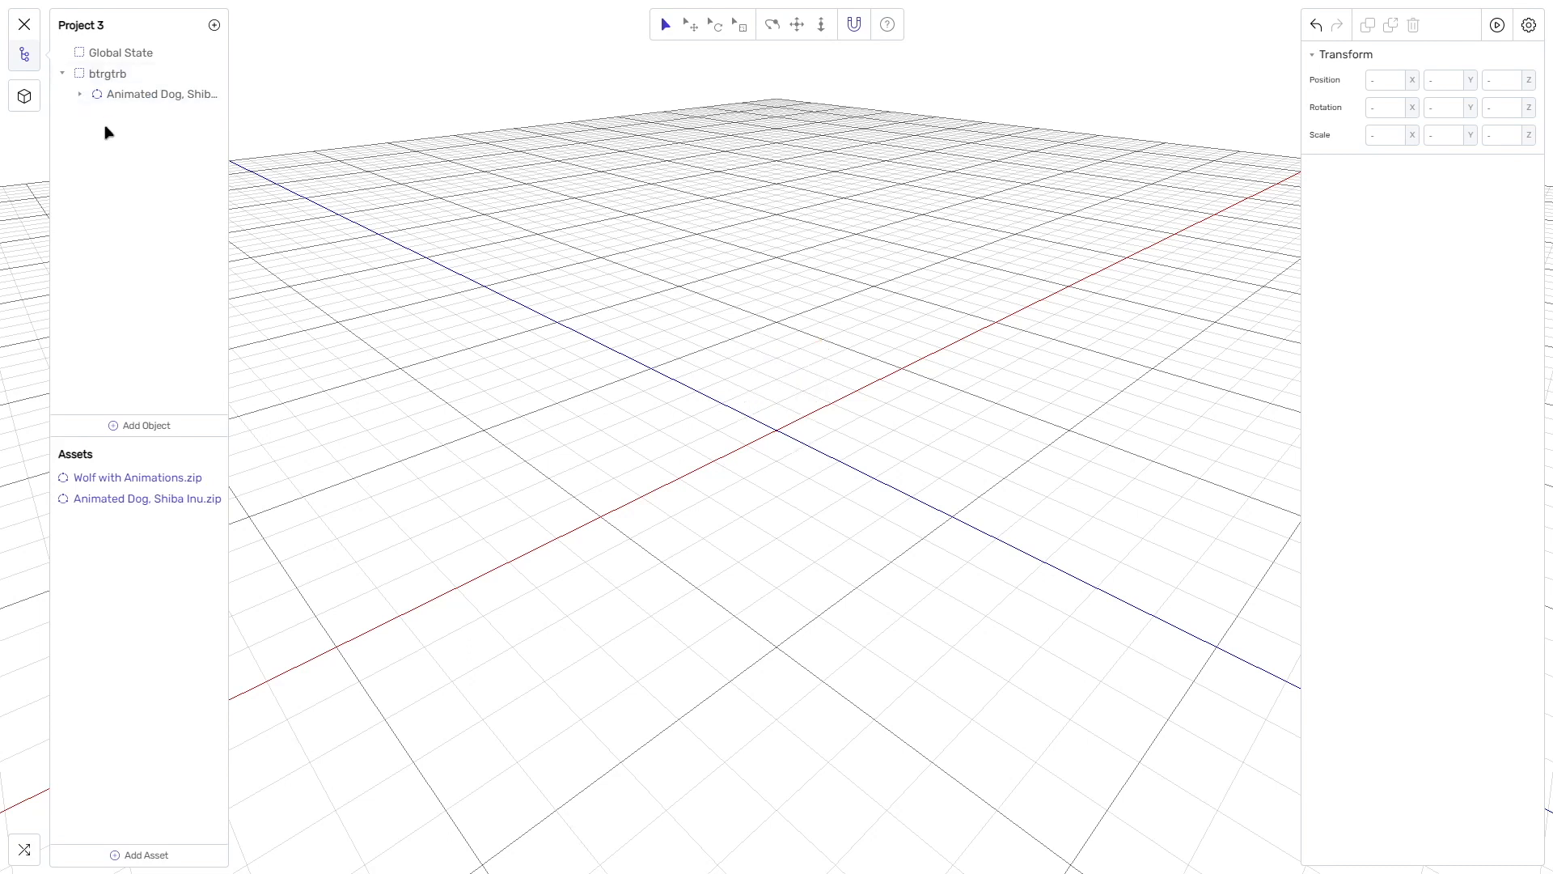
pyautogui.click(843, 393)
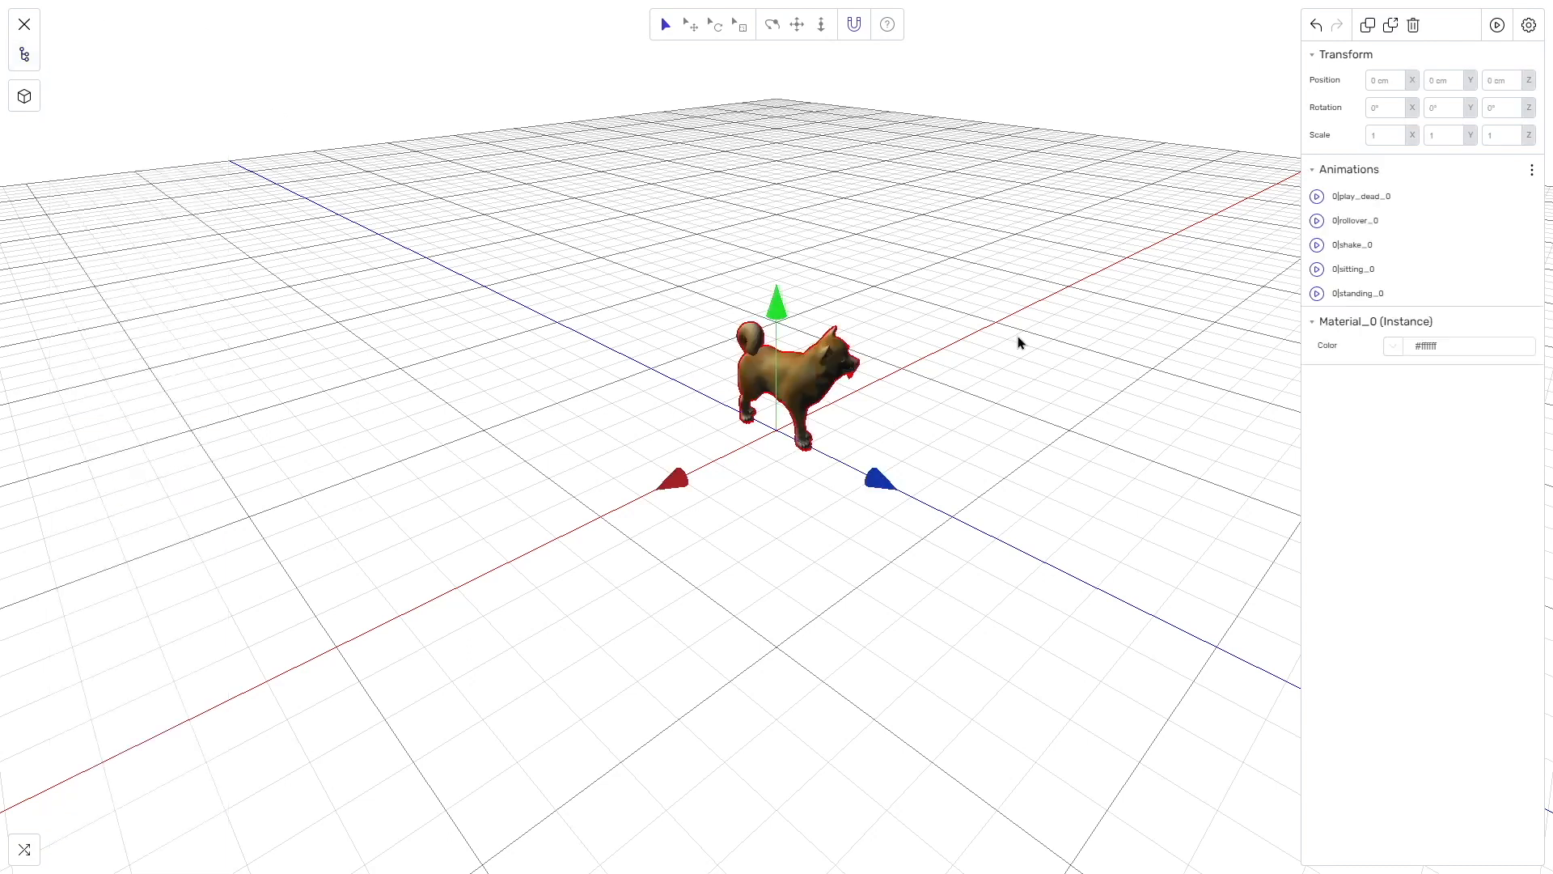
# - Set the dog's scale to 5 on the X, Y and Z axes
pyautogui.click(1397, 139)
pyautogui.write('5')
pyautogui.press('Tab')
pyautogui.write('5')
pyautogui.press('Tab')
pyautogui.write('5')
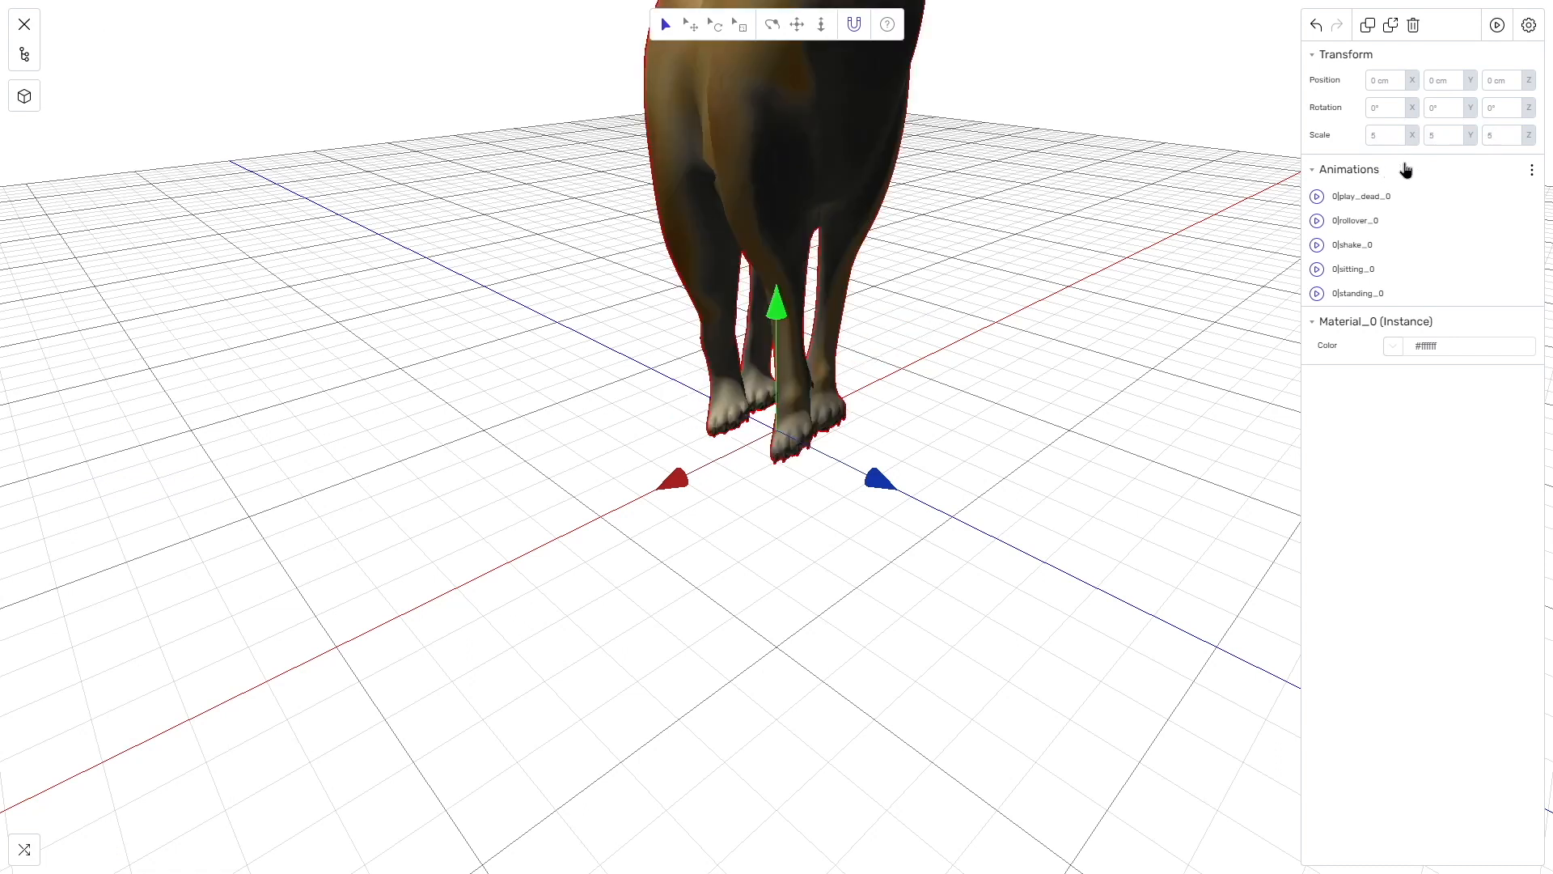
# - Preview the dog's play_dead and rollover animations
pyautogui.click(1392, 106)
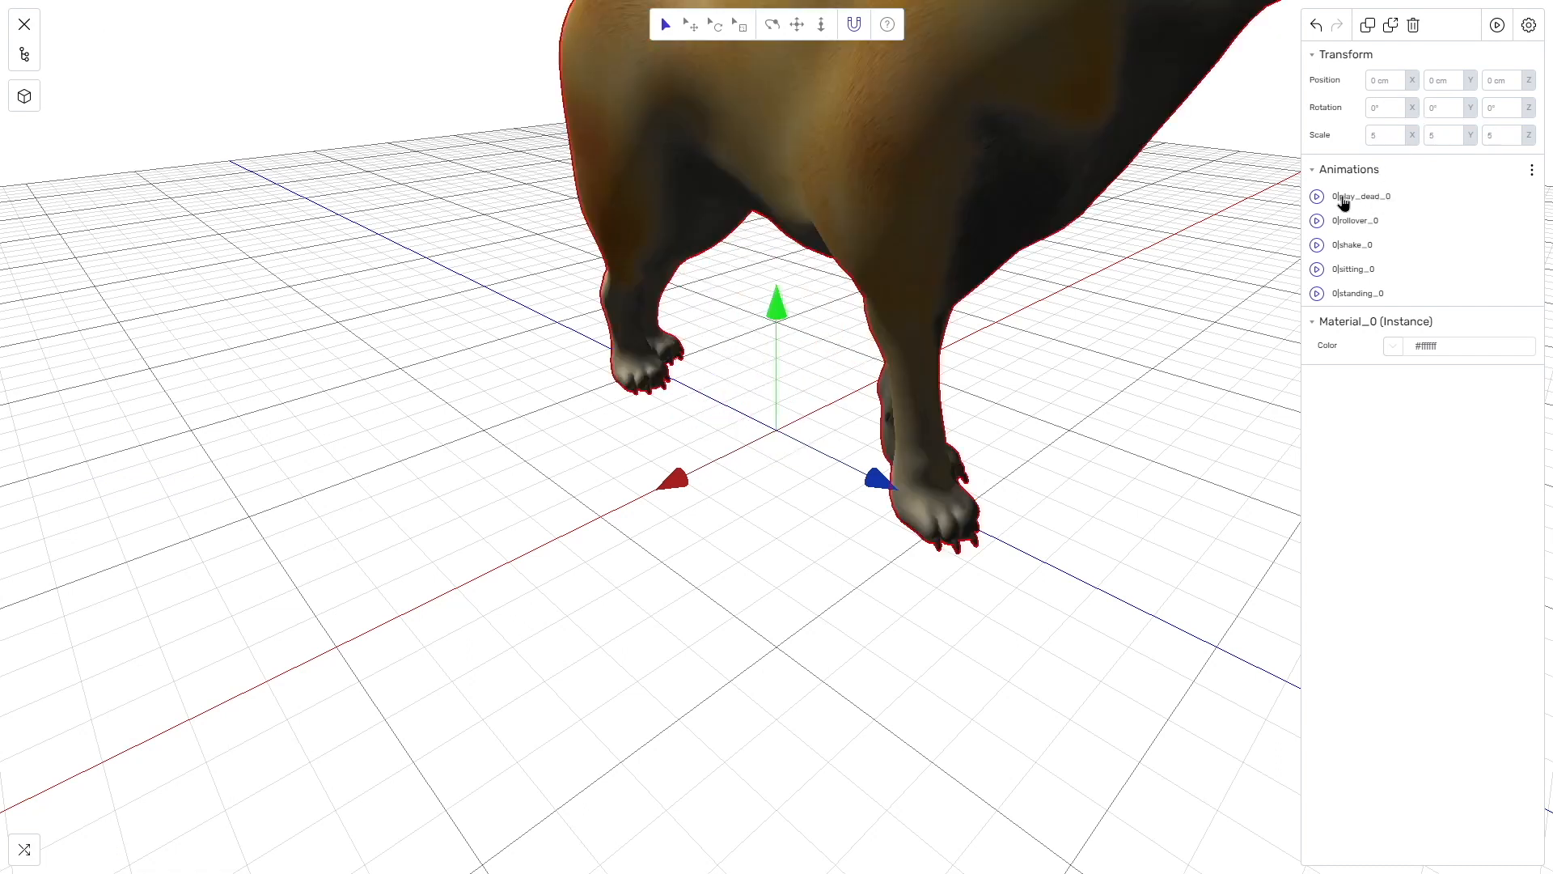
pyautogui.click(1317, 195)
pyautogui.click(1317, 220)
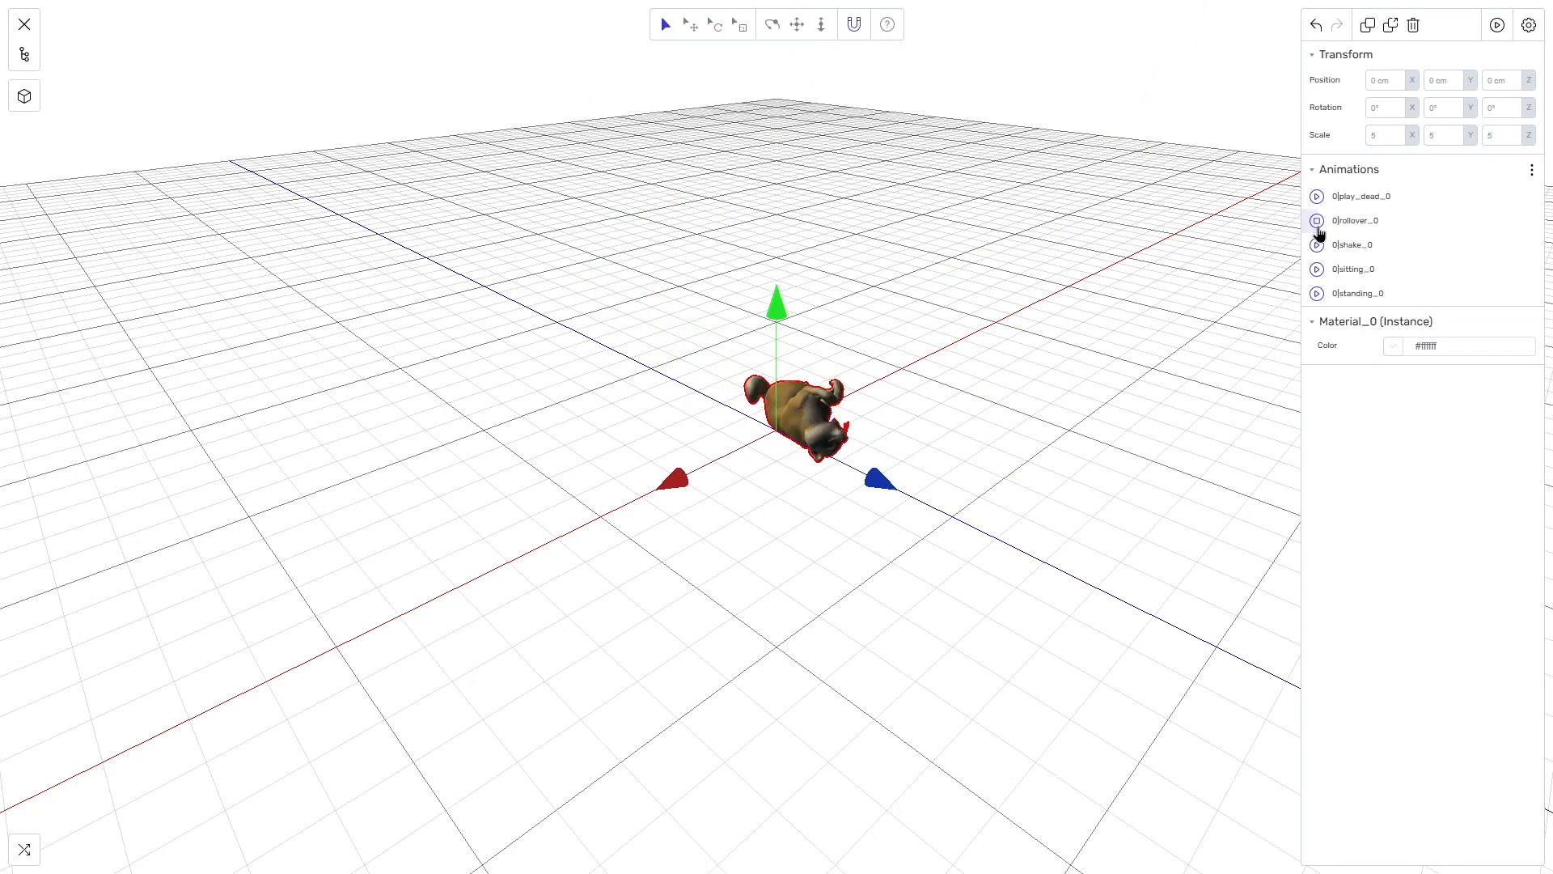
# - Move the Animated Dog object from the btrgtrb state into Global State
pyautogui.click(24, 55)
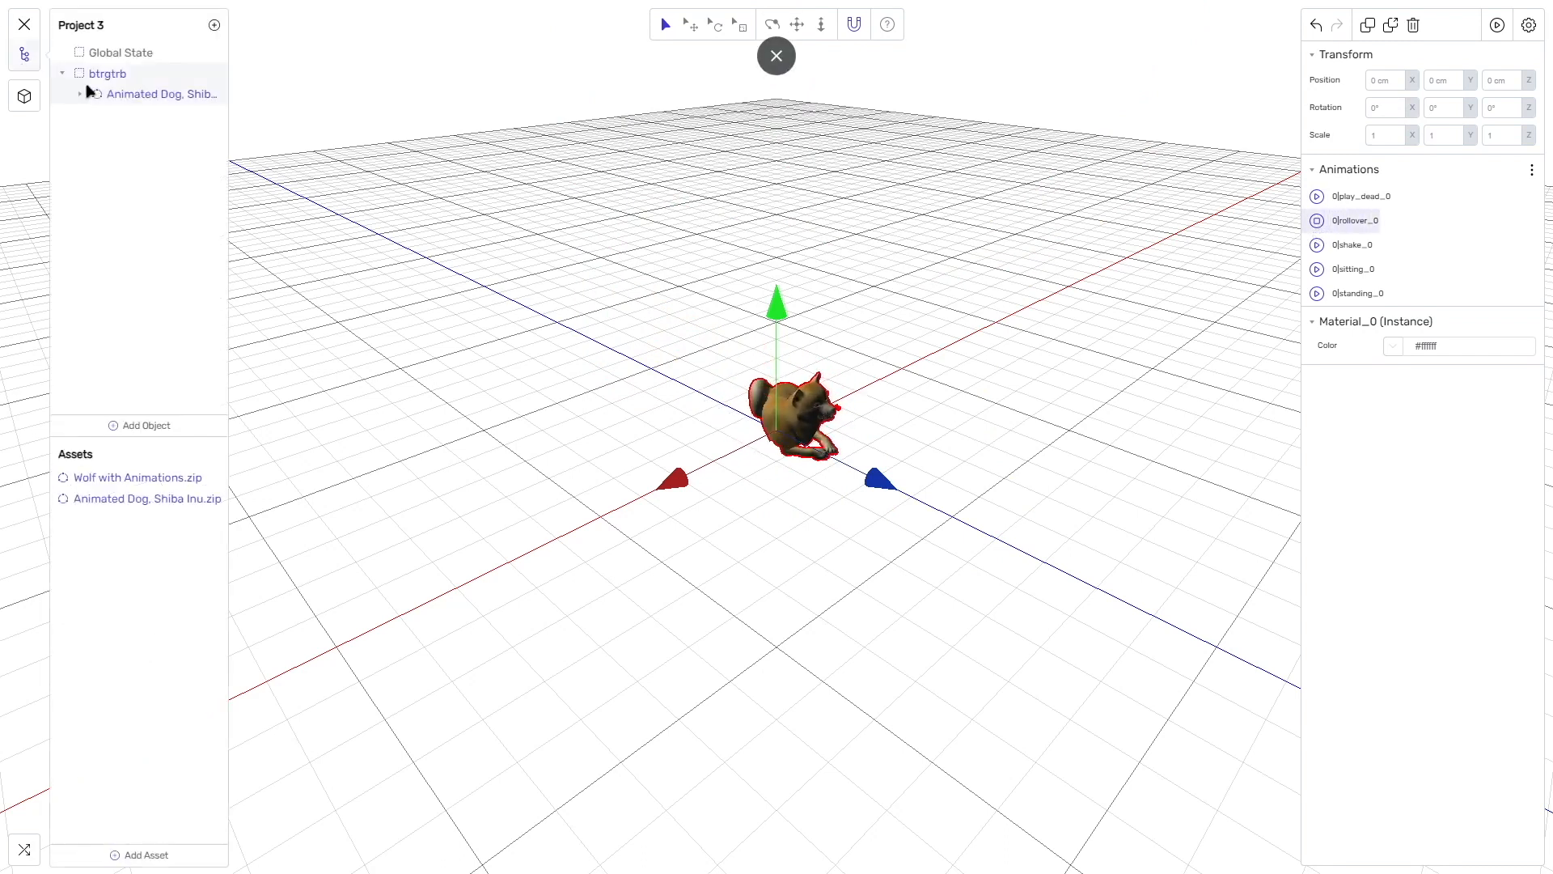
pyautogui.click(117, 53)
pyautogui.click(134, 81)
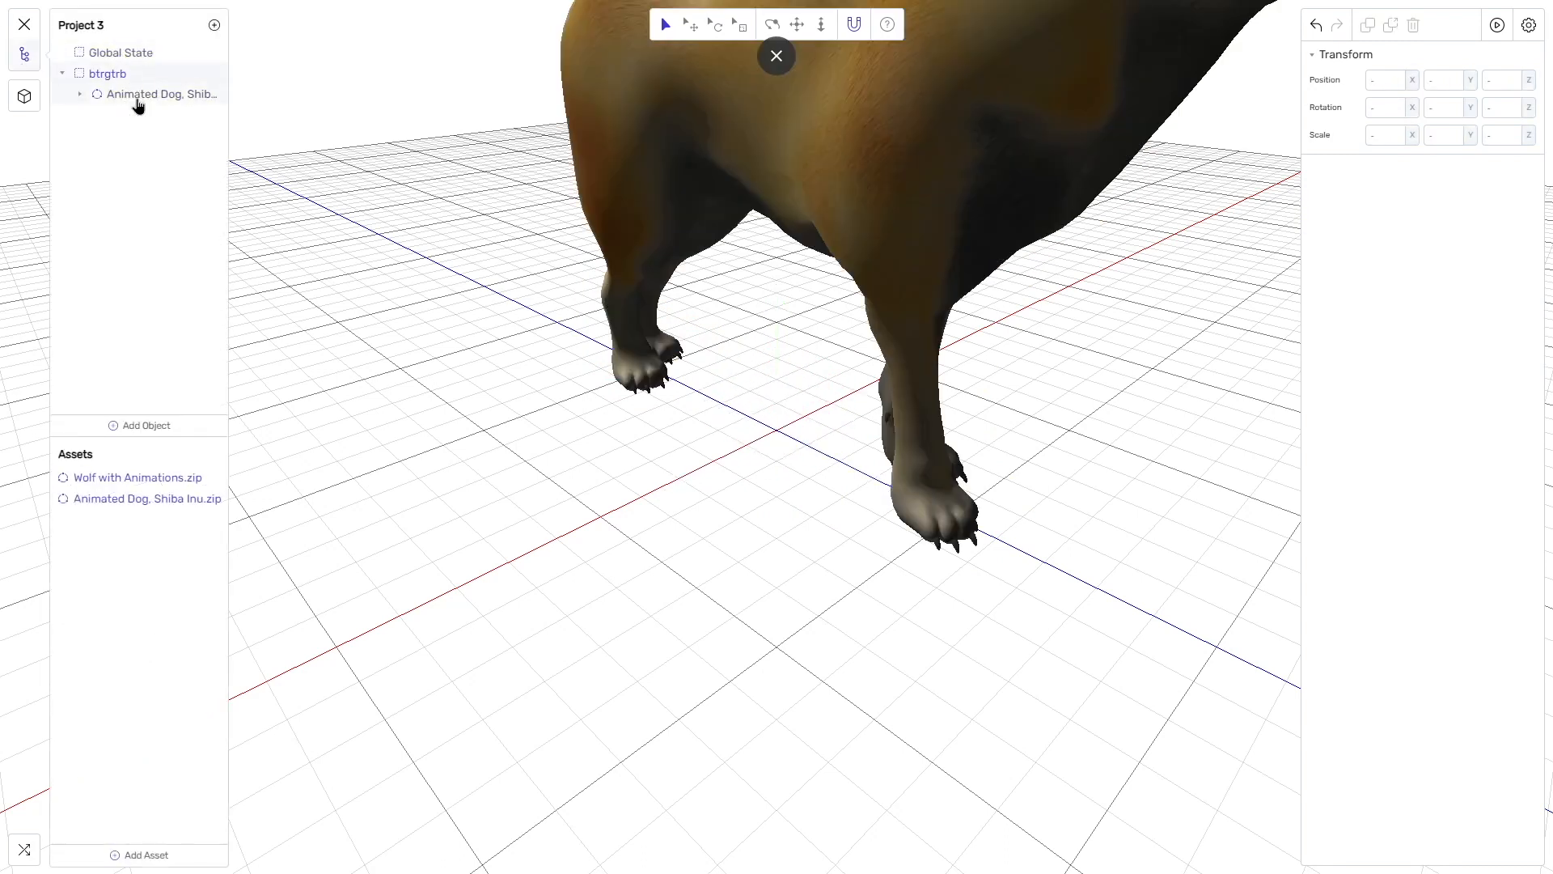
pyautogui.click(138, 100)
pyautogui.click(178, 55)
pyautogui.moveTo(94, 95); pyautogui.dragTo(105, 50)
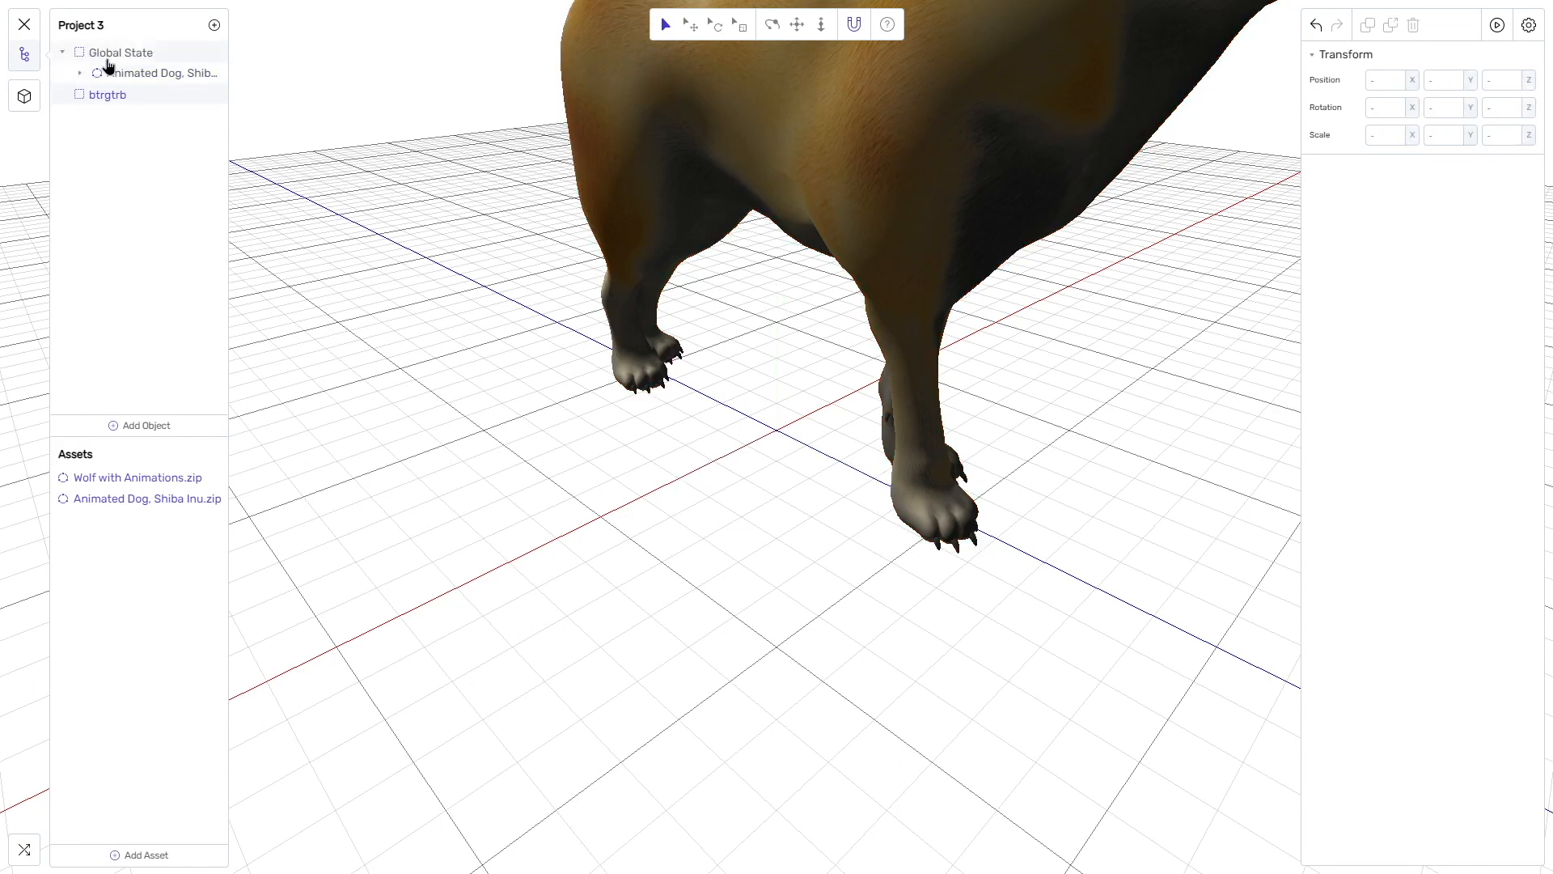
# - Select the dog under Global State and preview its shake animation
pyautogui.click(134, 74)
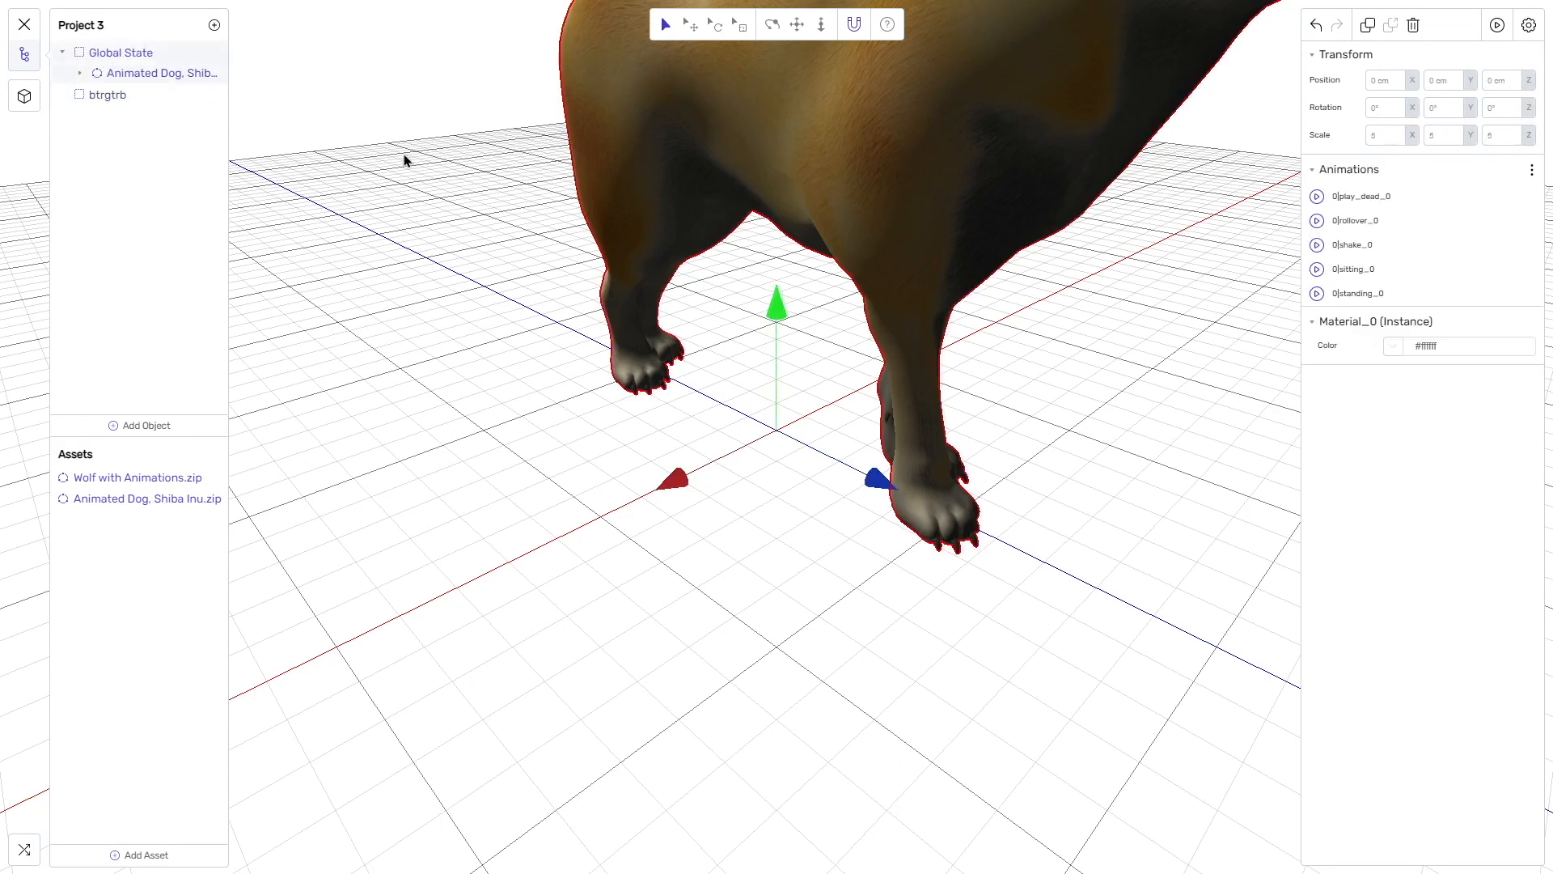
pyautogui.click(1318, 244)
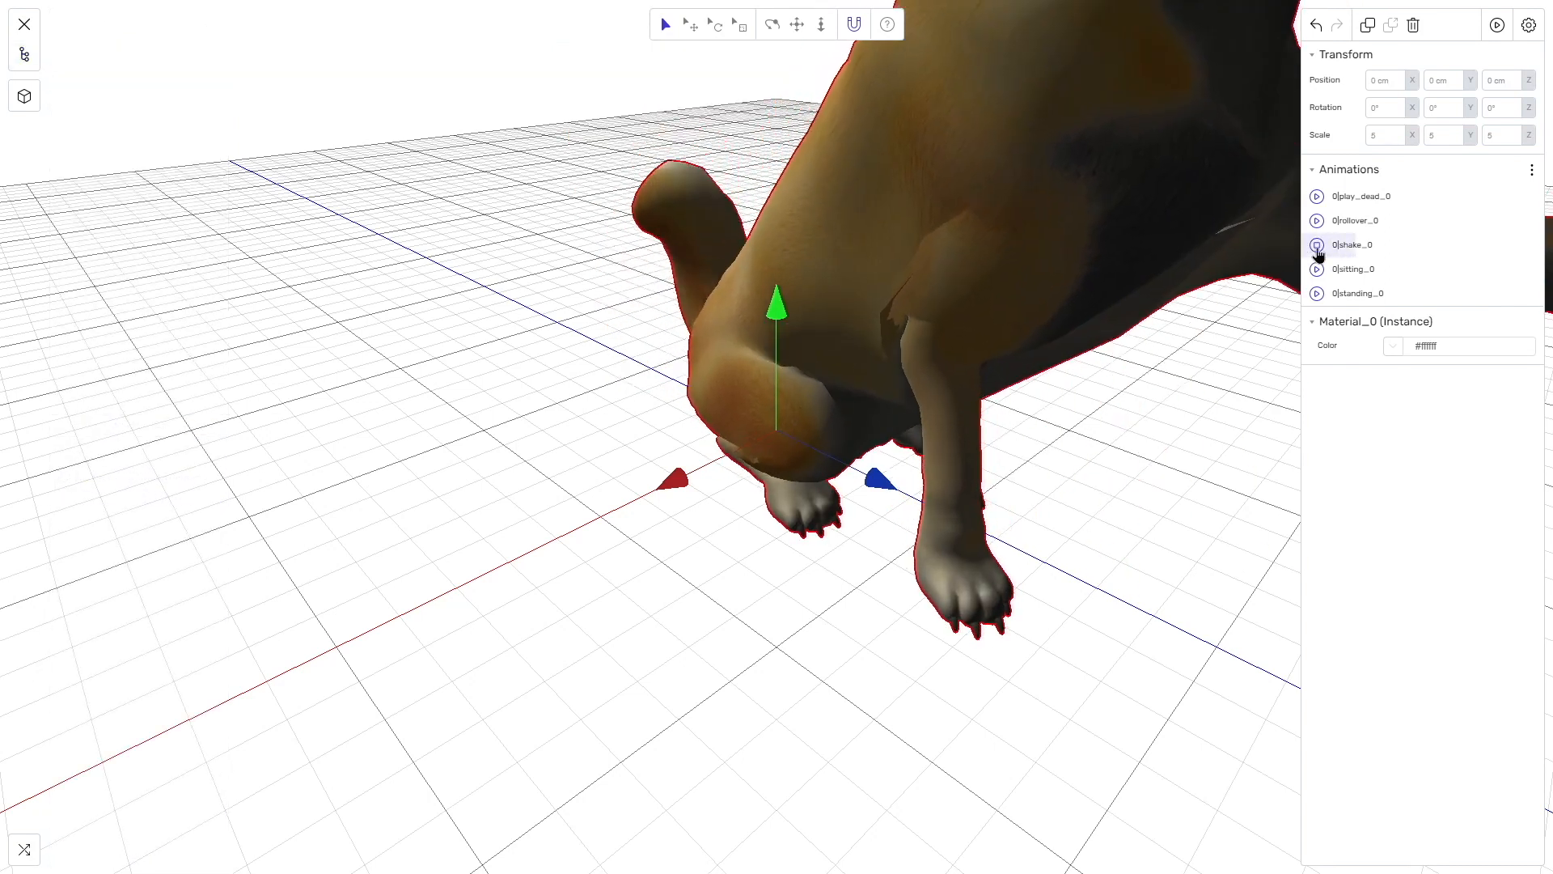
pyautogui.click(939, 336)
pyautogui.click(778, 408)
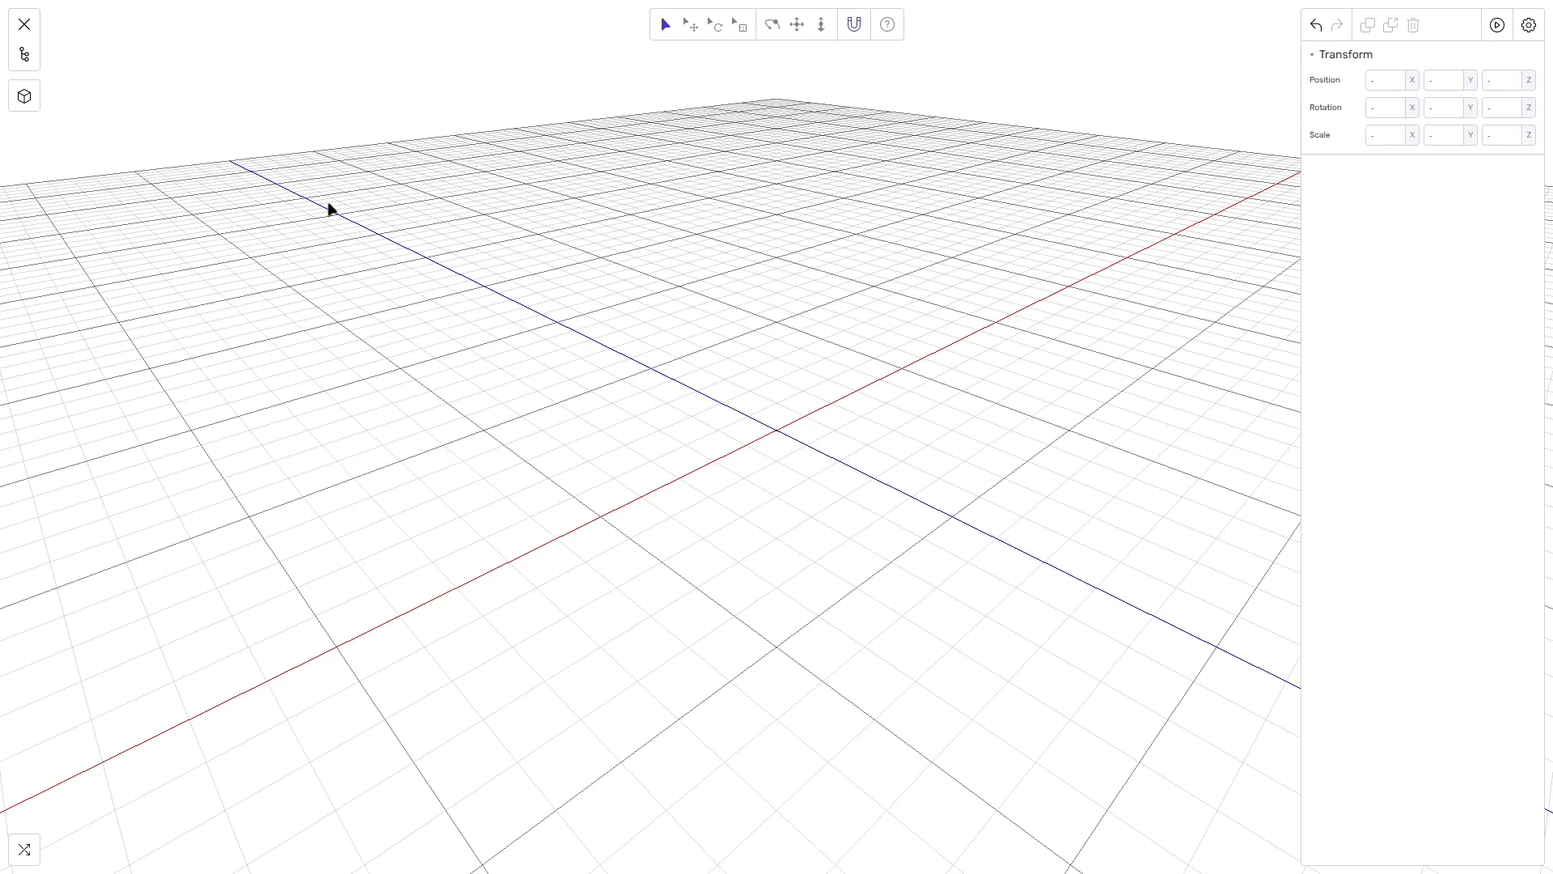
# - In the Get Started project, add a cube primitive to Global State and a cylinder primitive to State 1
pyautogui.click(23, 55)
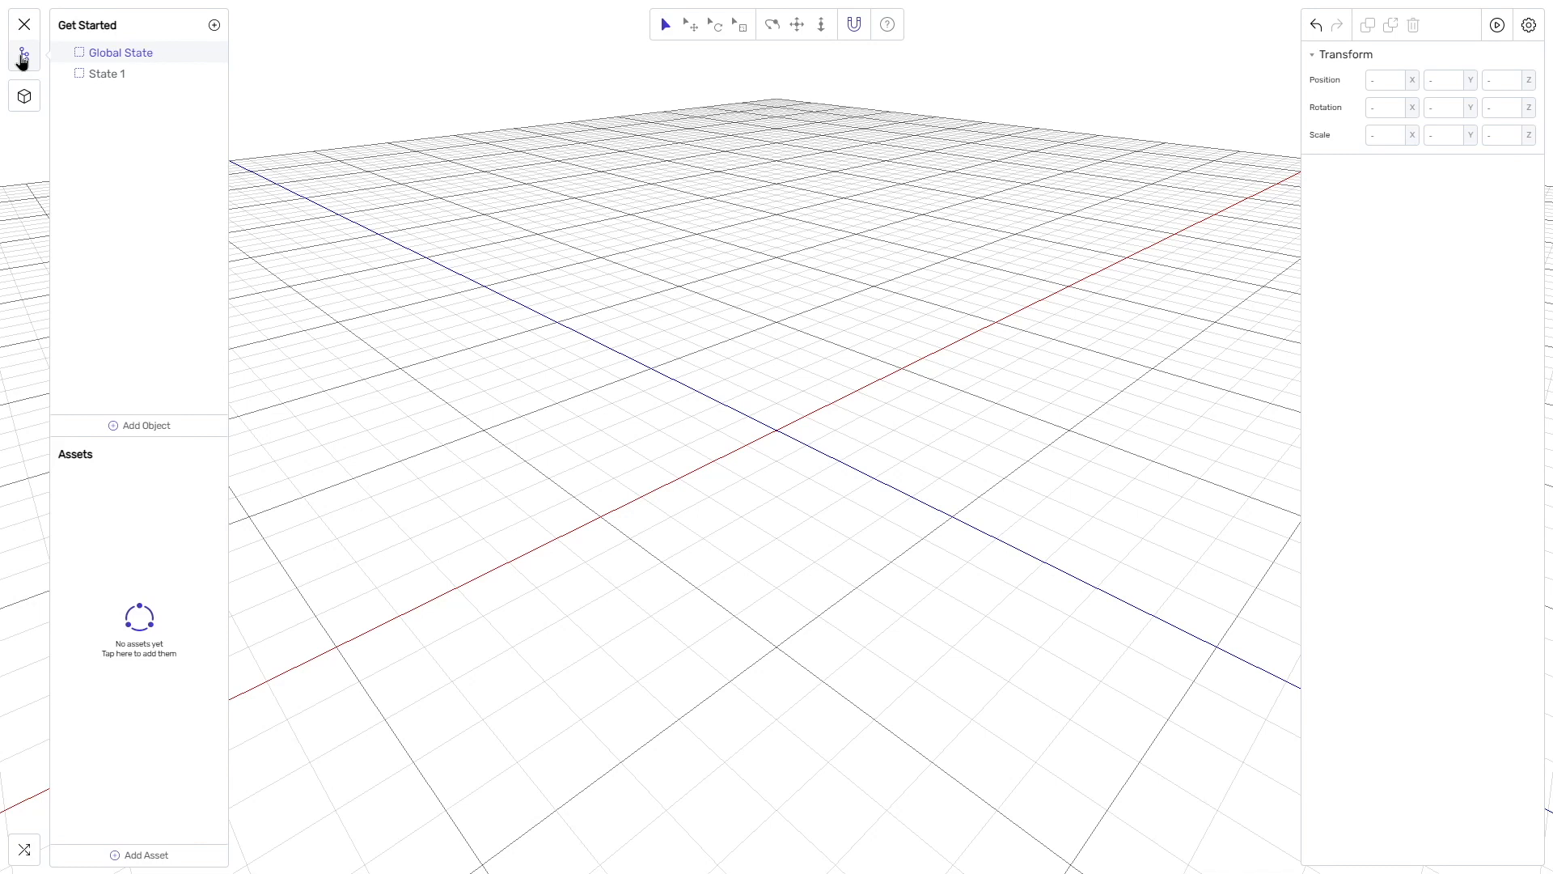
pyautogui.click(133, 77)
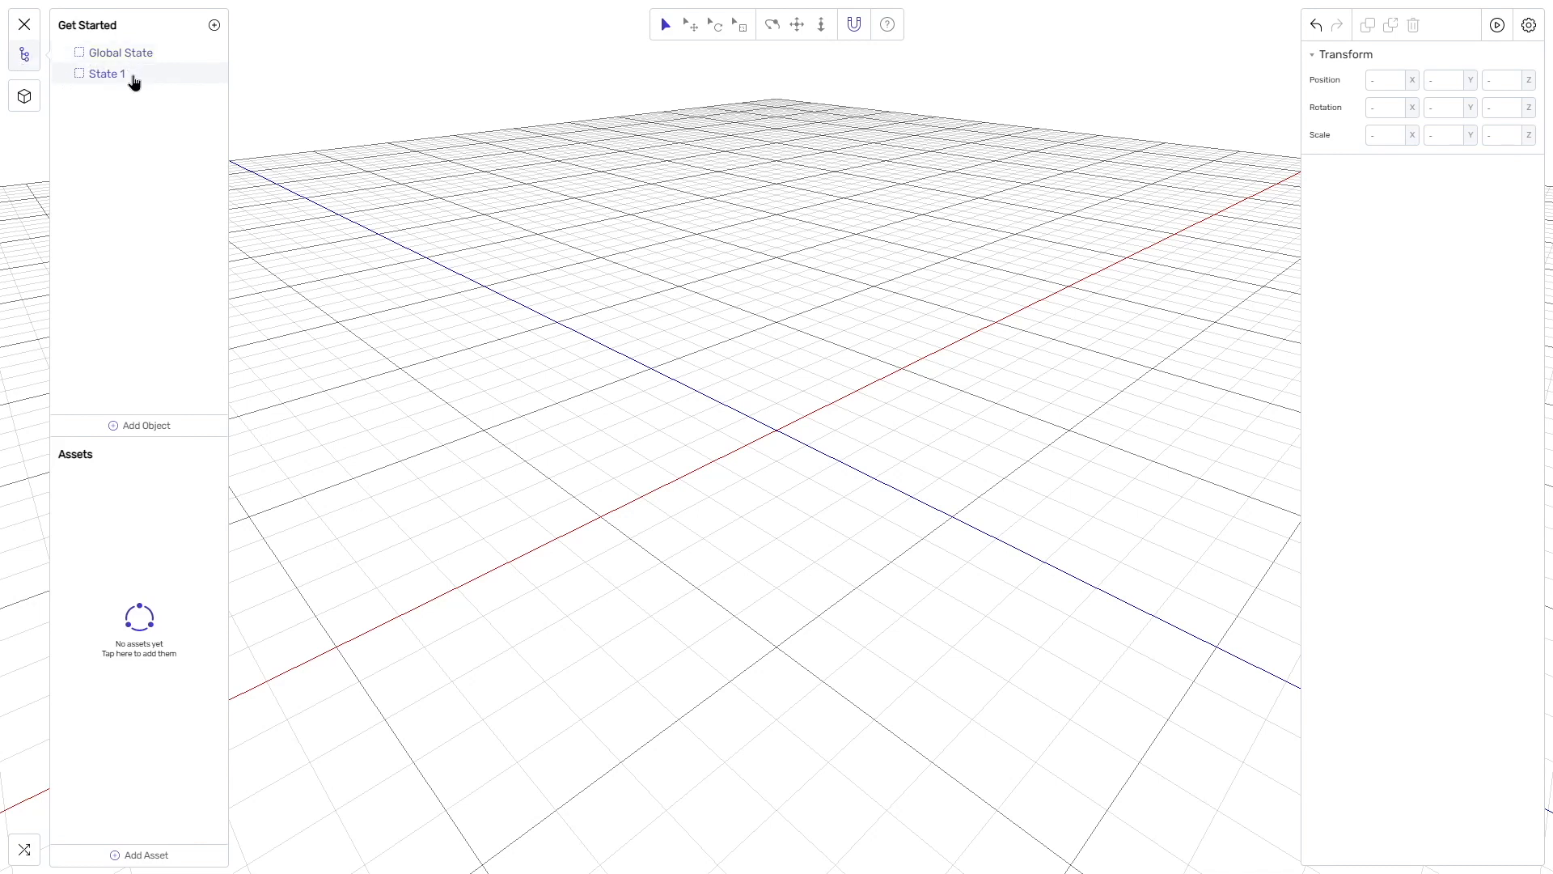
pyautogui.click(133, 59)
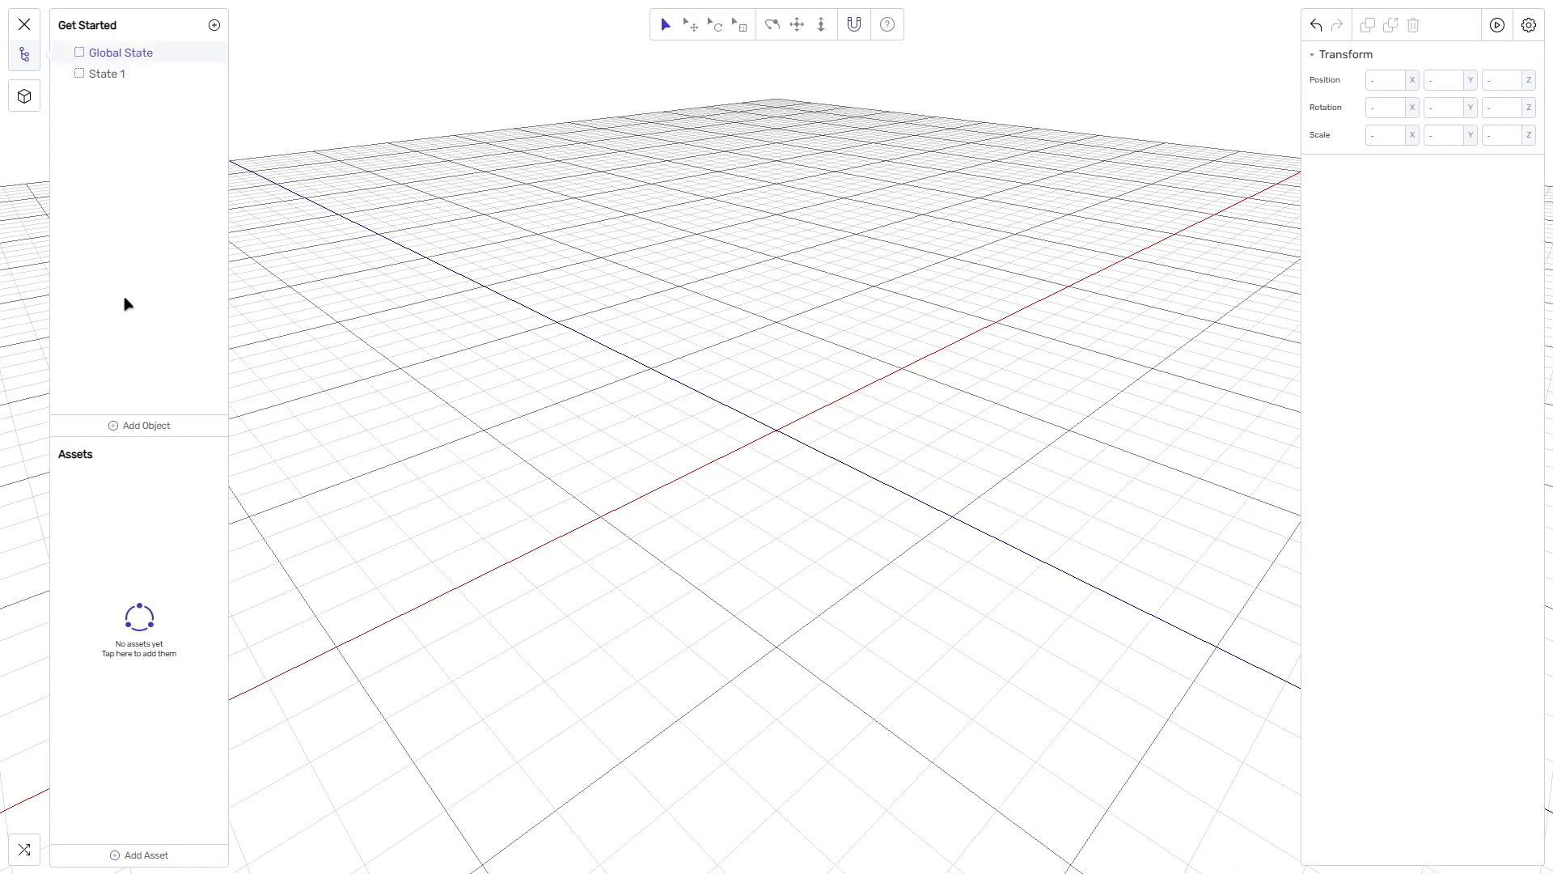
pyautogui.click(120, 430)
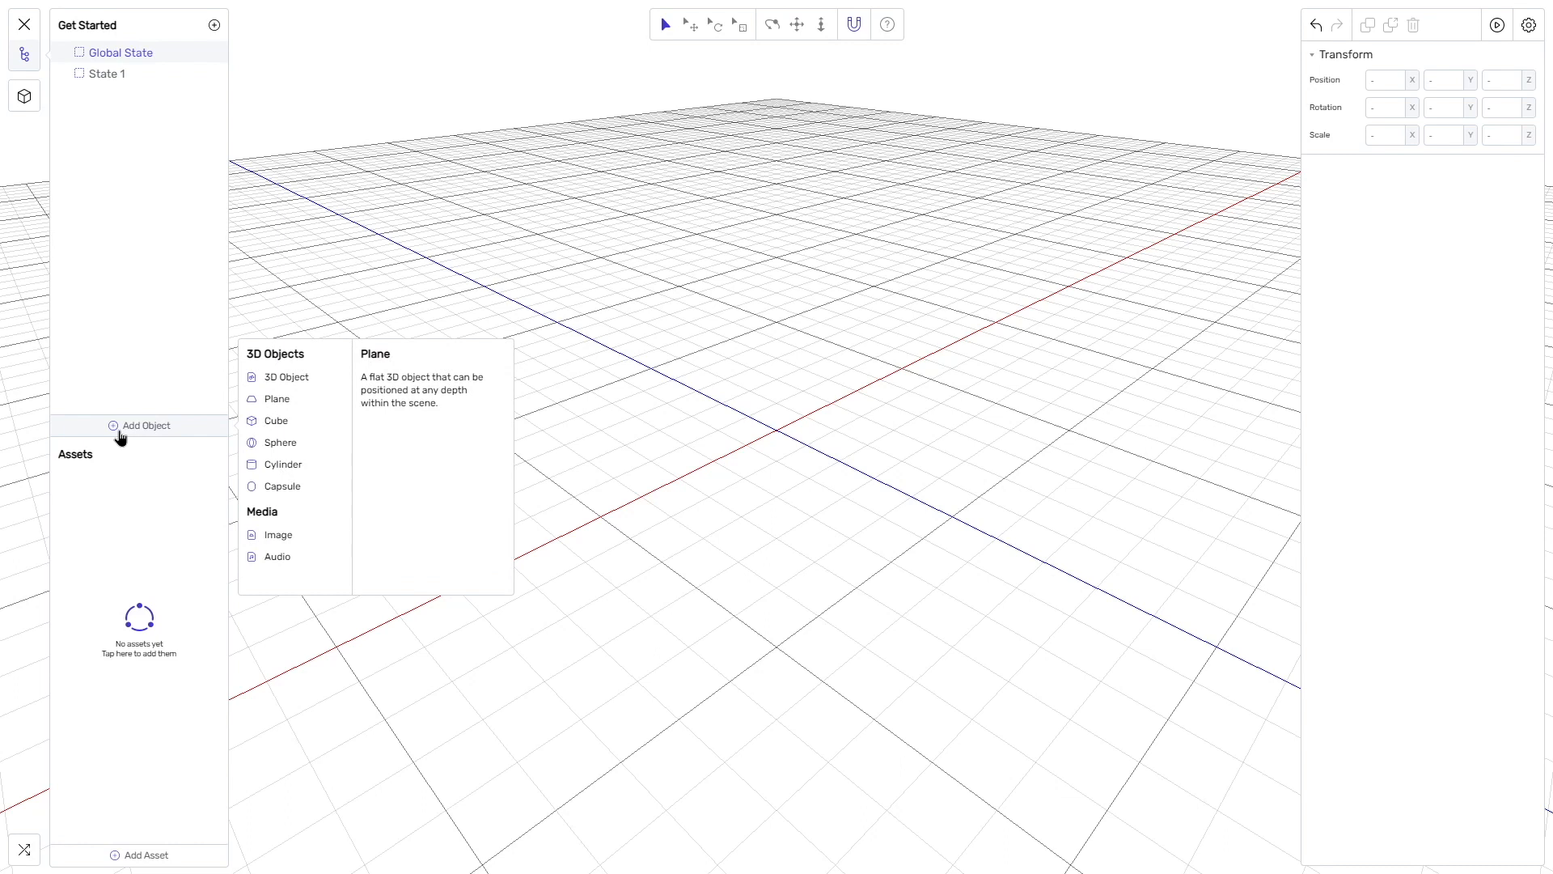
pyautogui.click(276, 421)
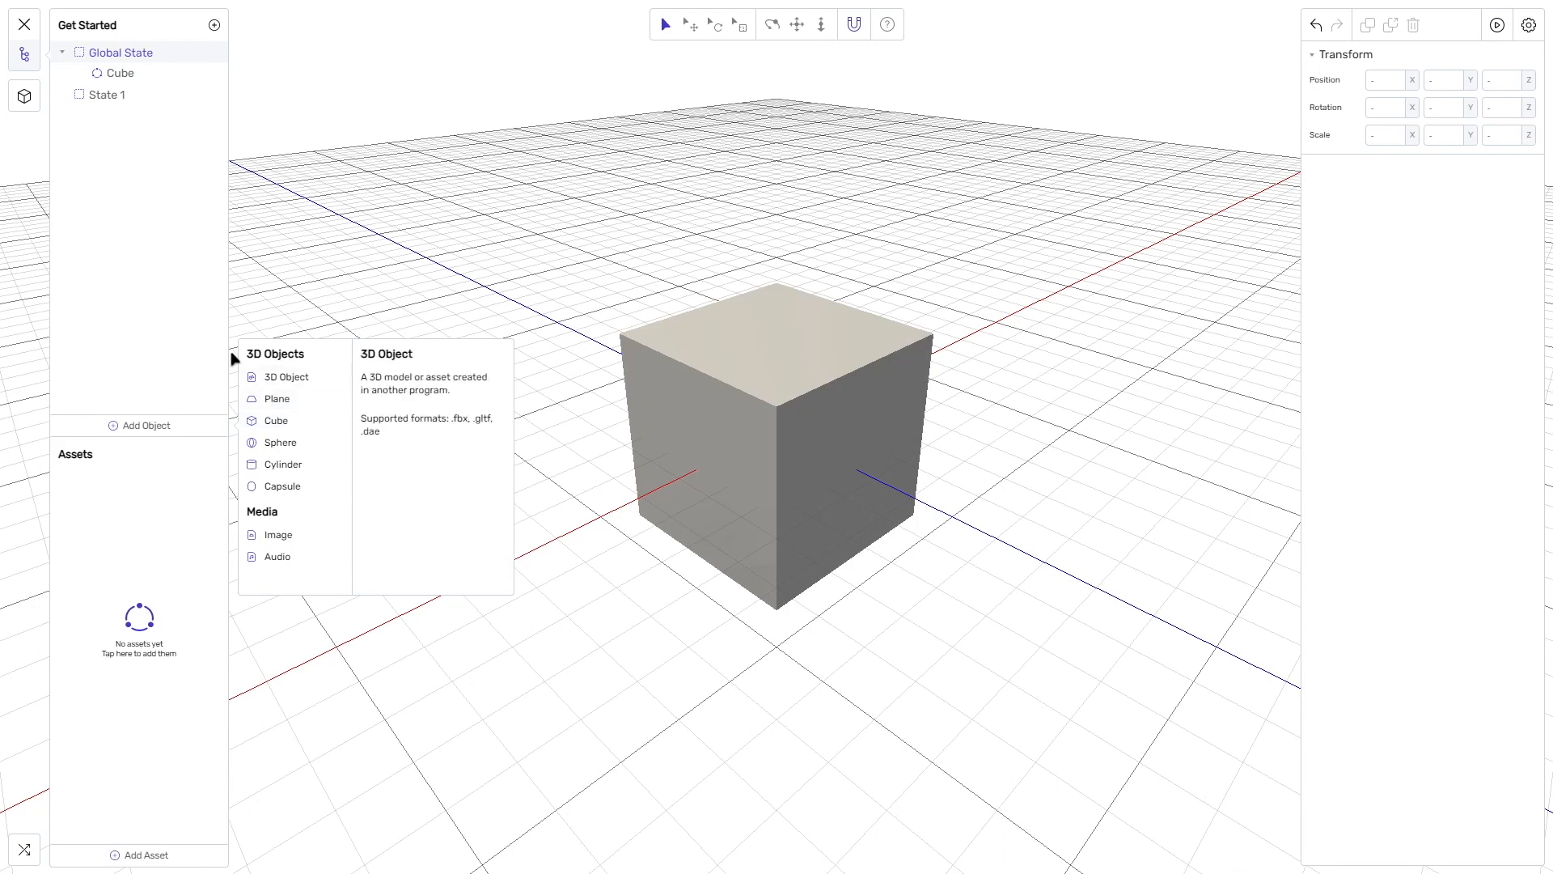
pyautogui.click(129, 97)
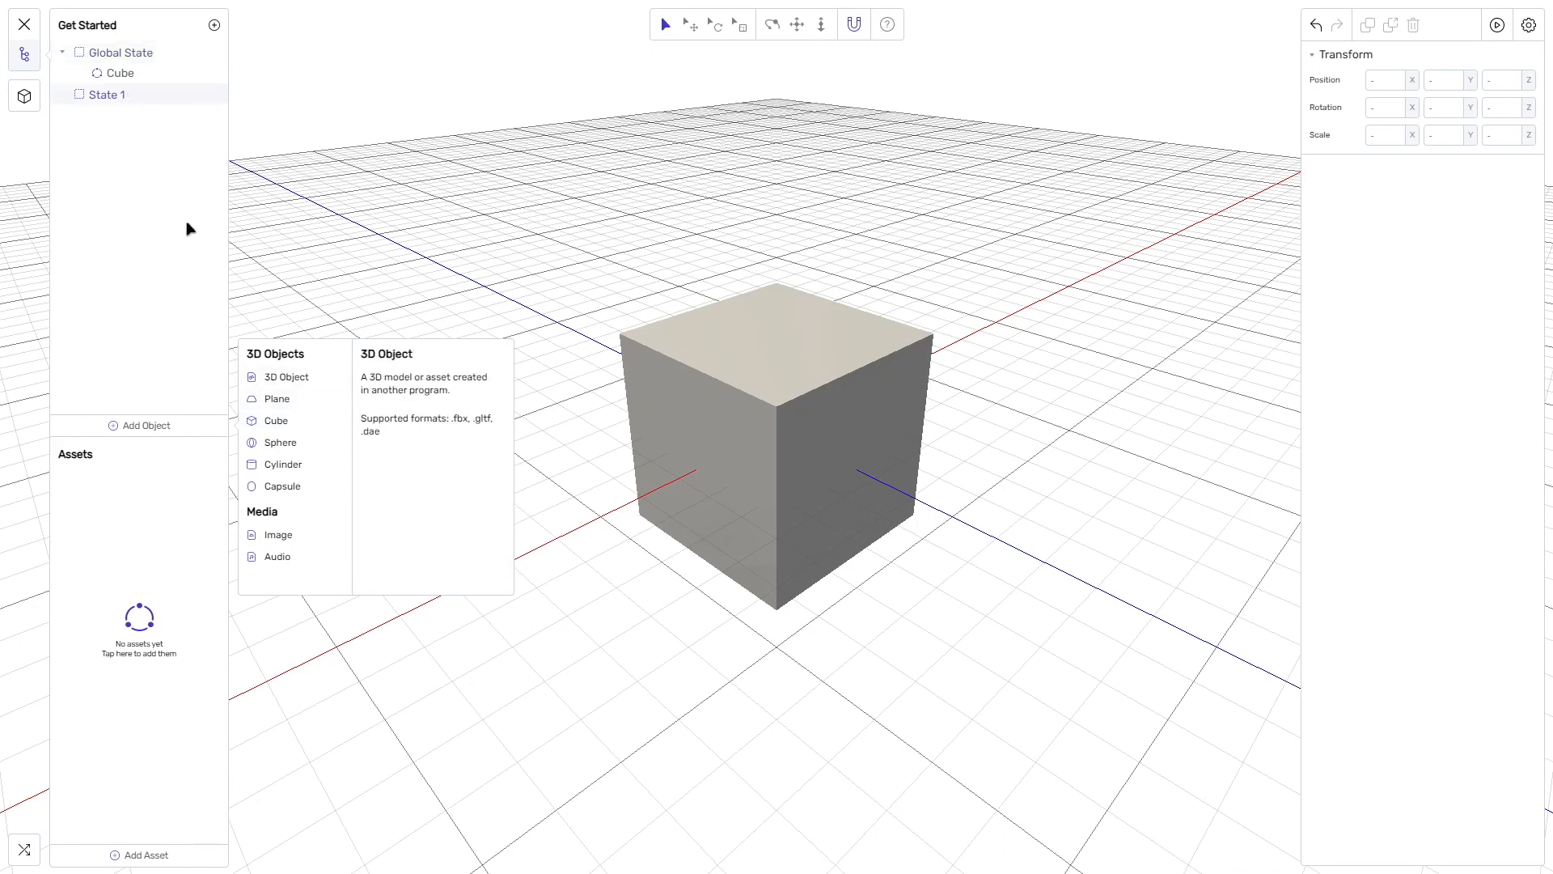
pyautogui.click(281, 473)
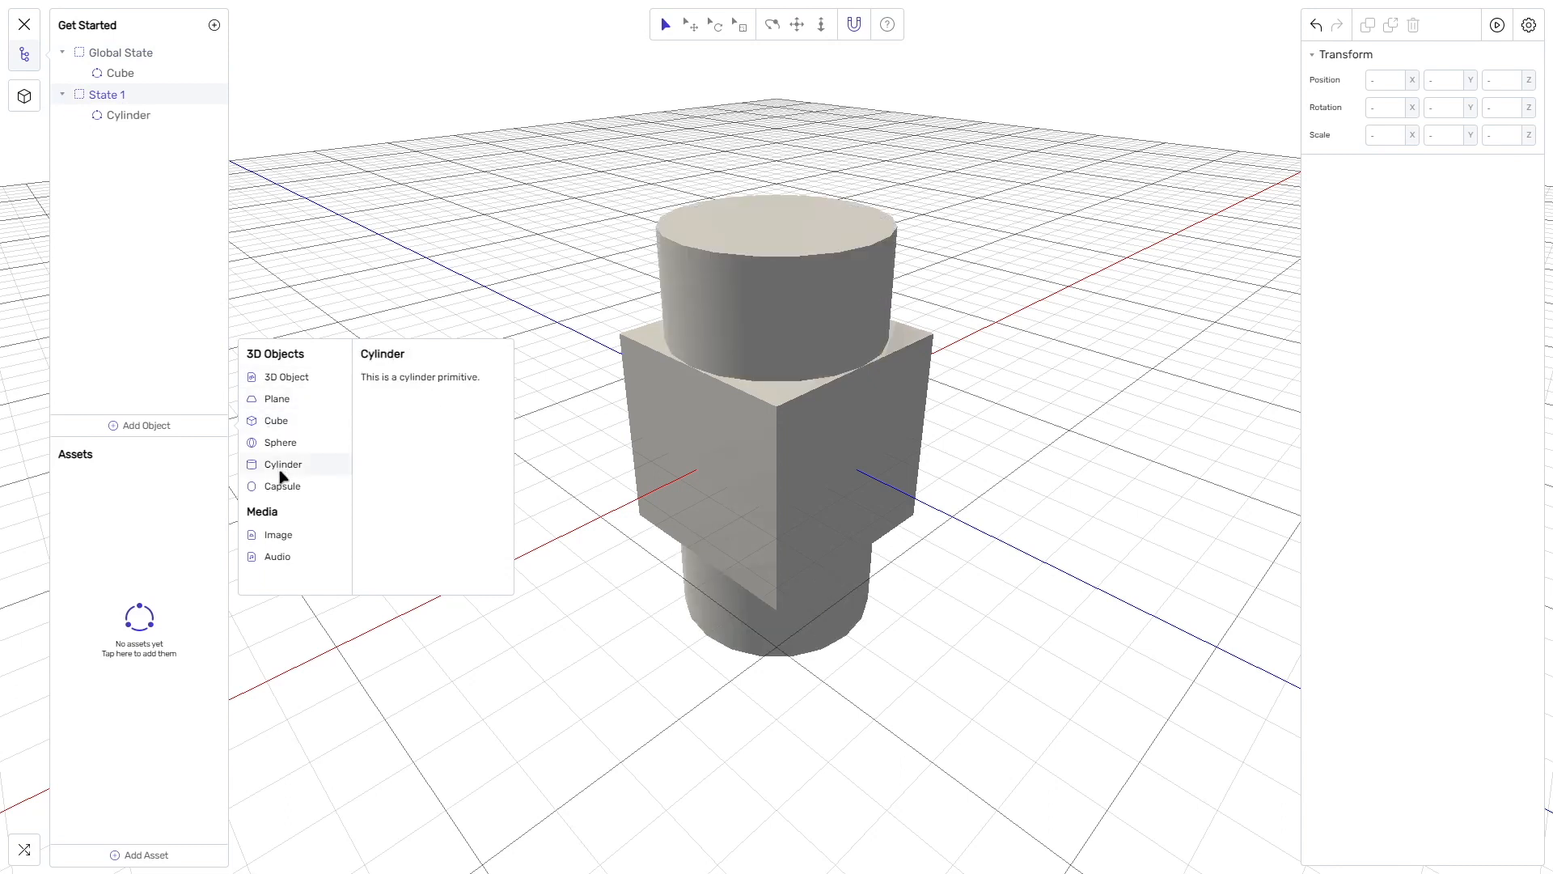
# - Move the cube from Global State into State 1 and compare what the two states show
pyautogui.click(123, 55)
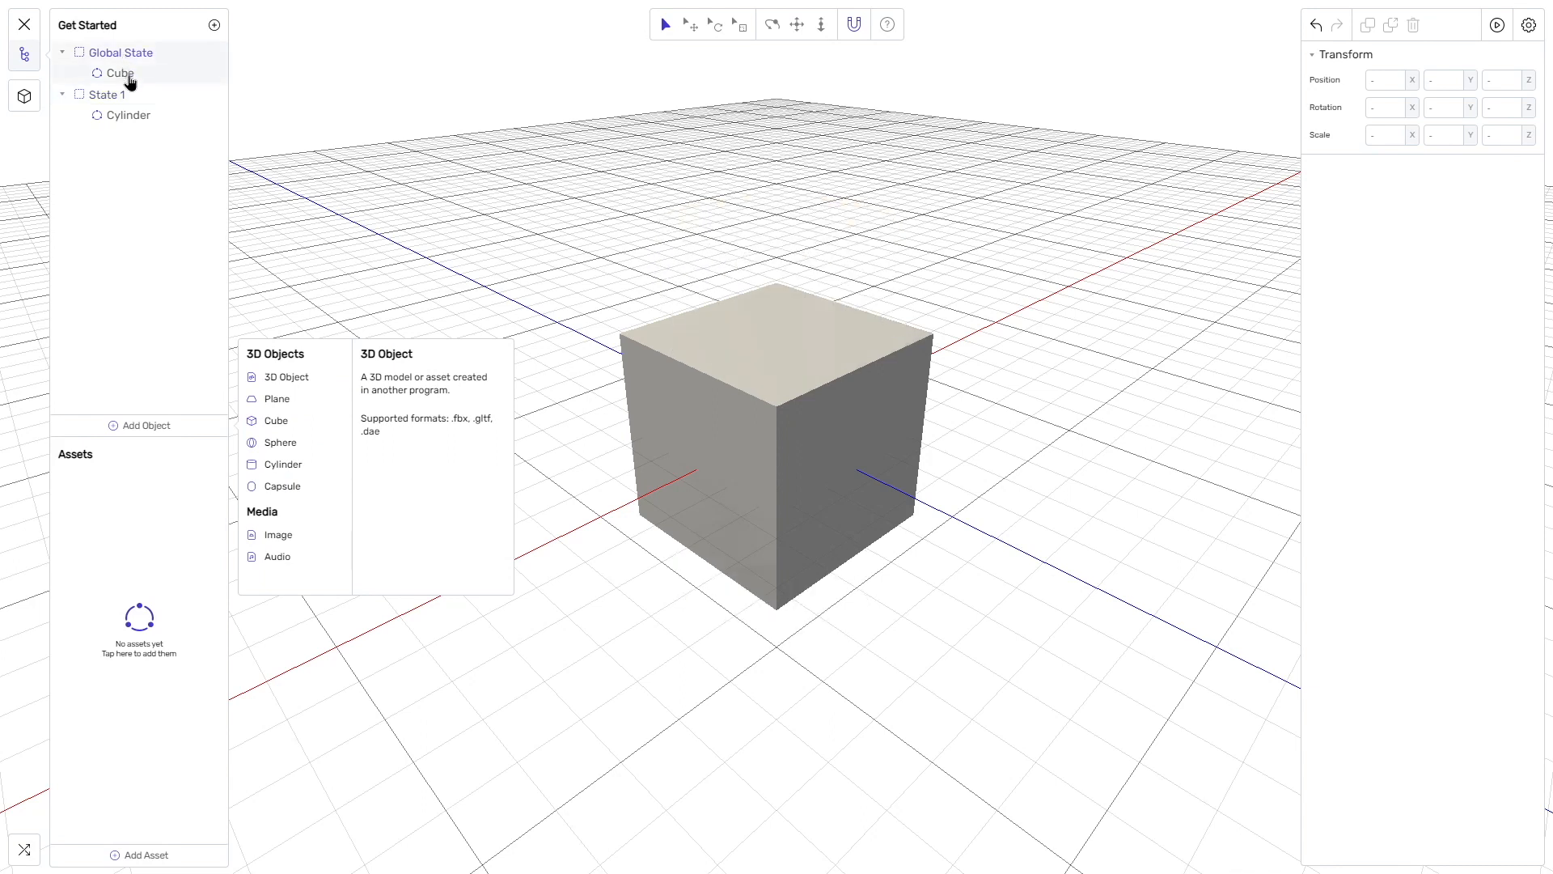
pyautogui.moveTo(129, 81); pyautogui.dragTo(137, 116)
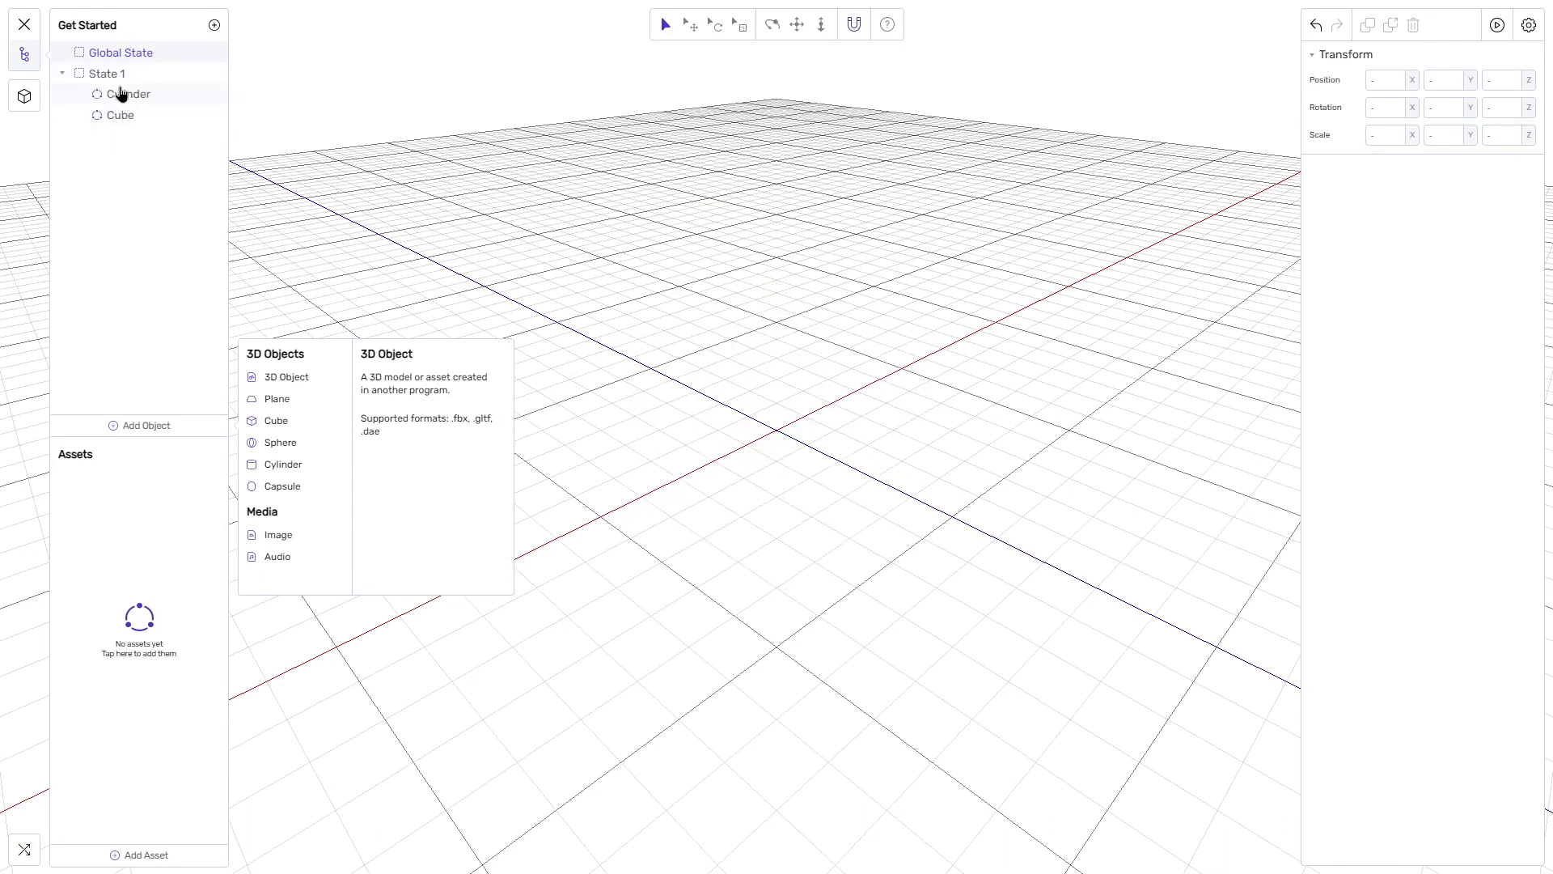
pyautogui.click(115, 79)
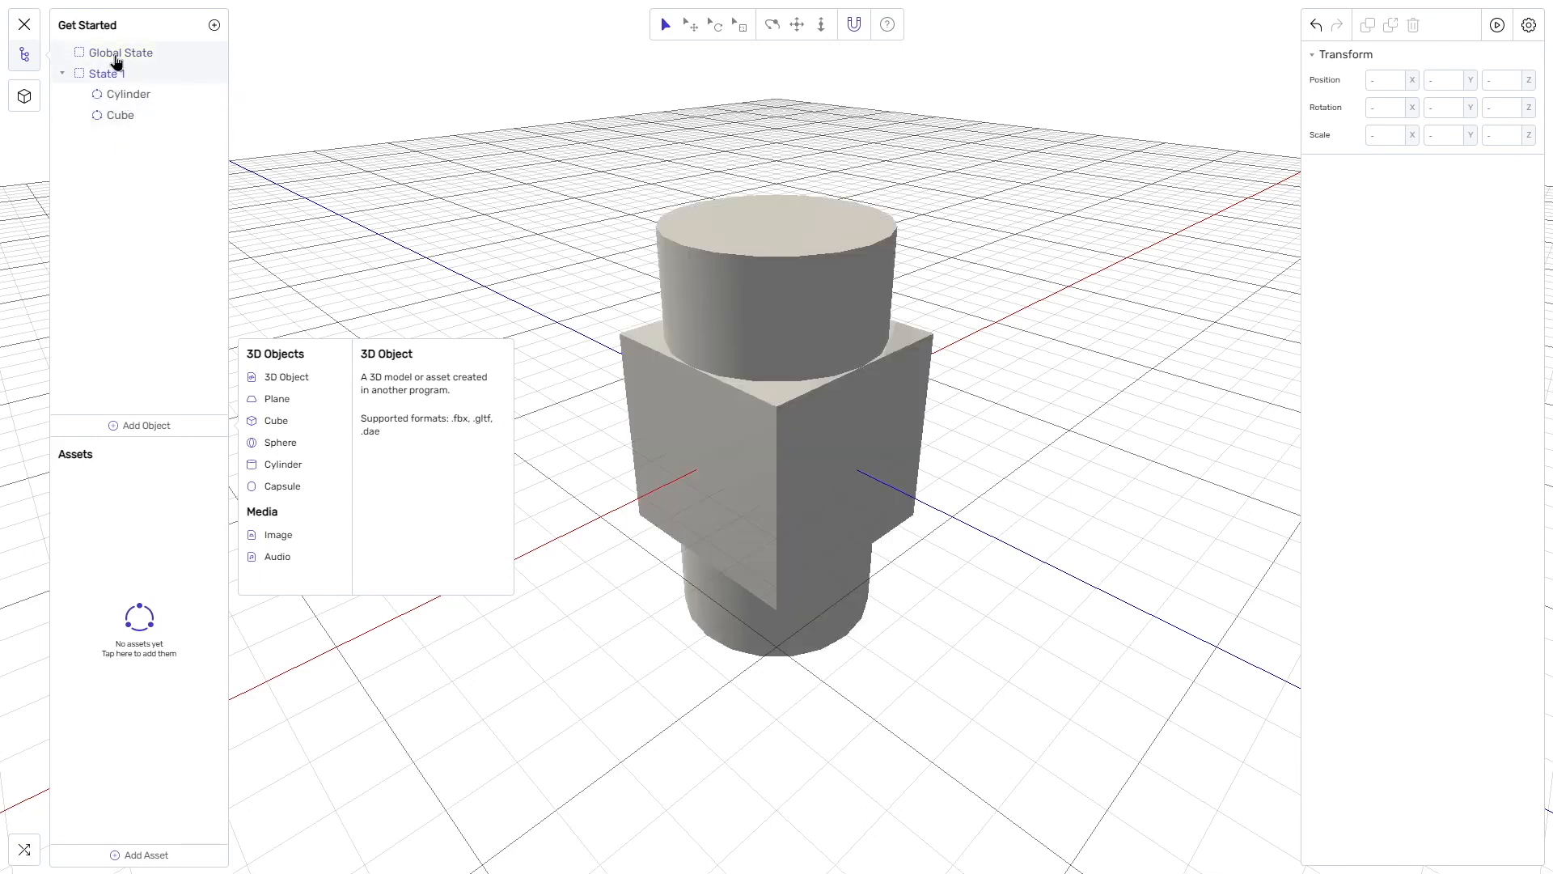
pyautogui.click(115, 57)
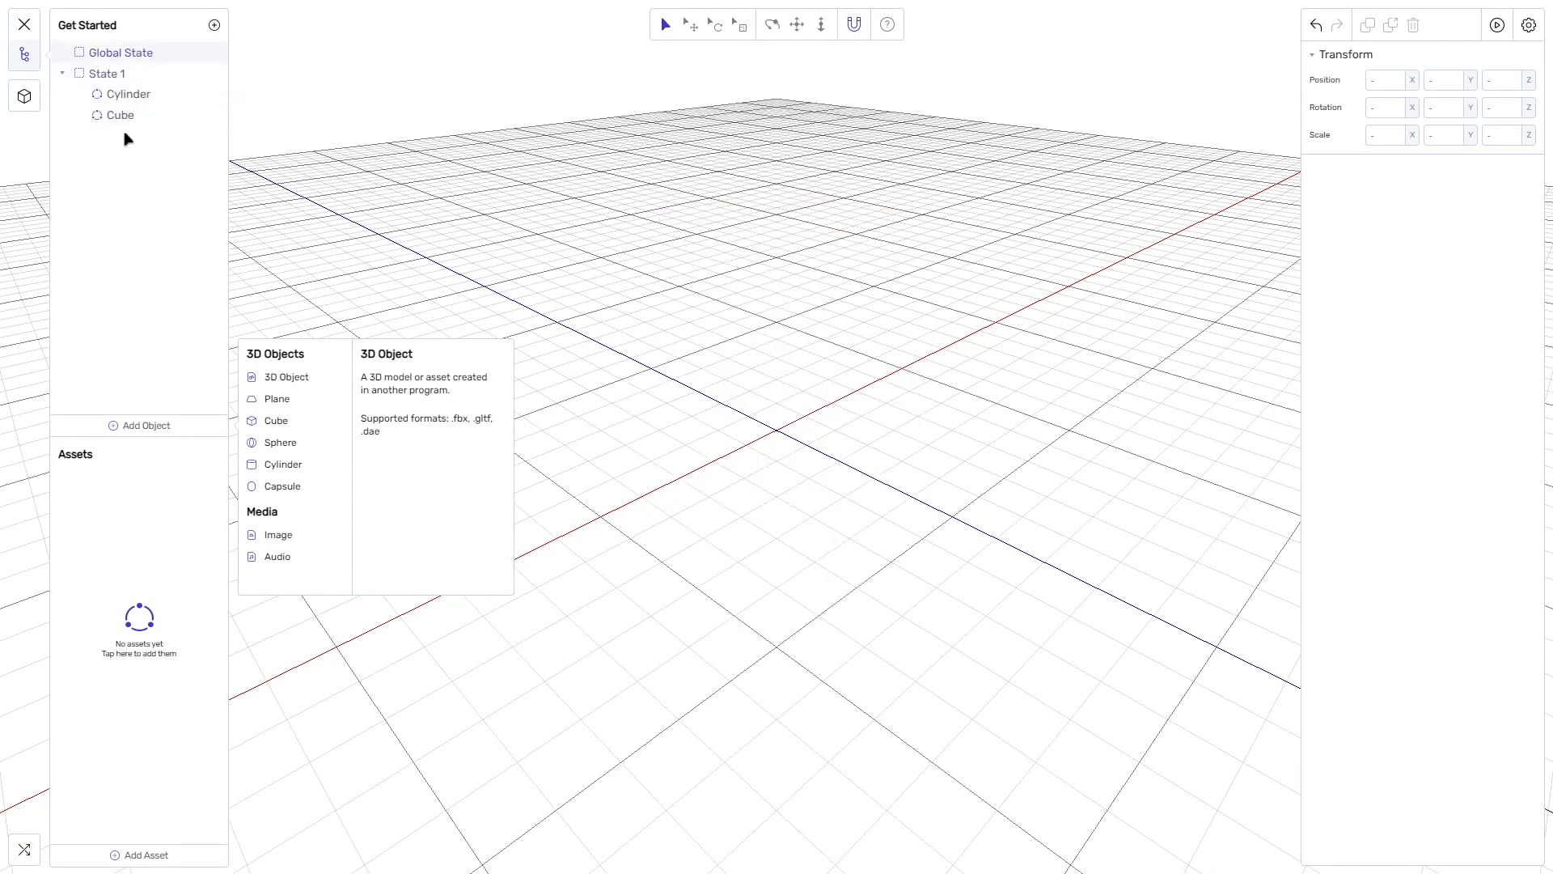
# - Search Sketchfab for "car" and add the Pixel car model to the project assets
pyautogui.click(148, 856)
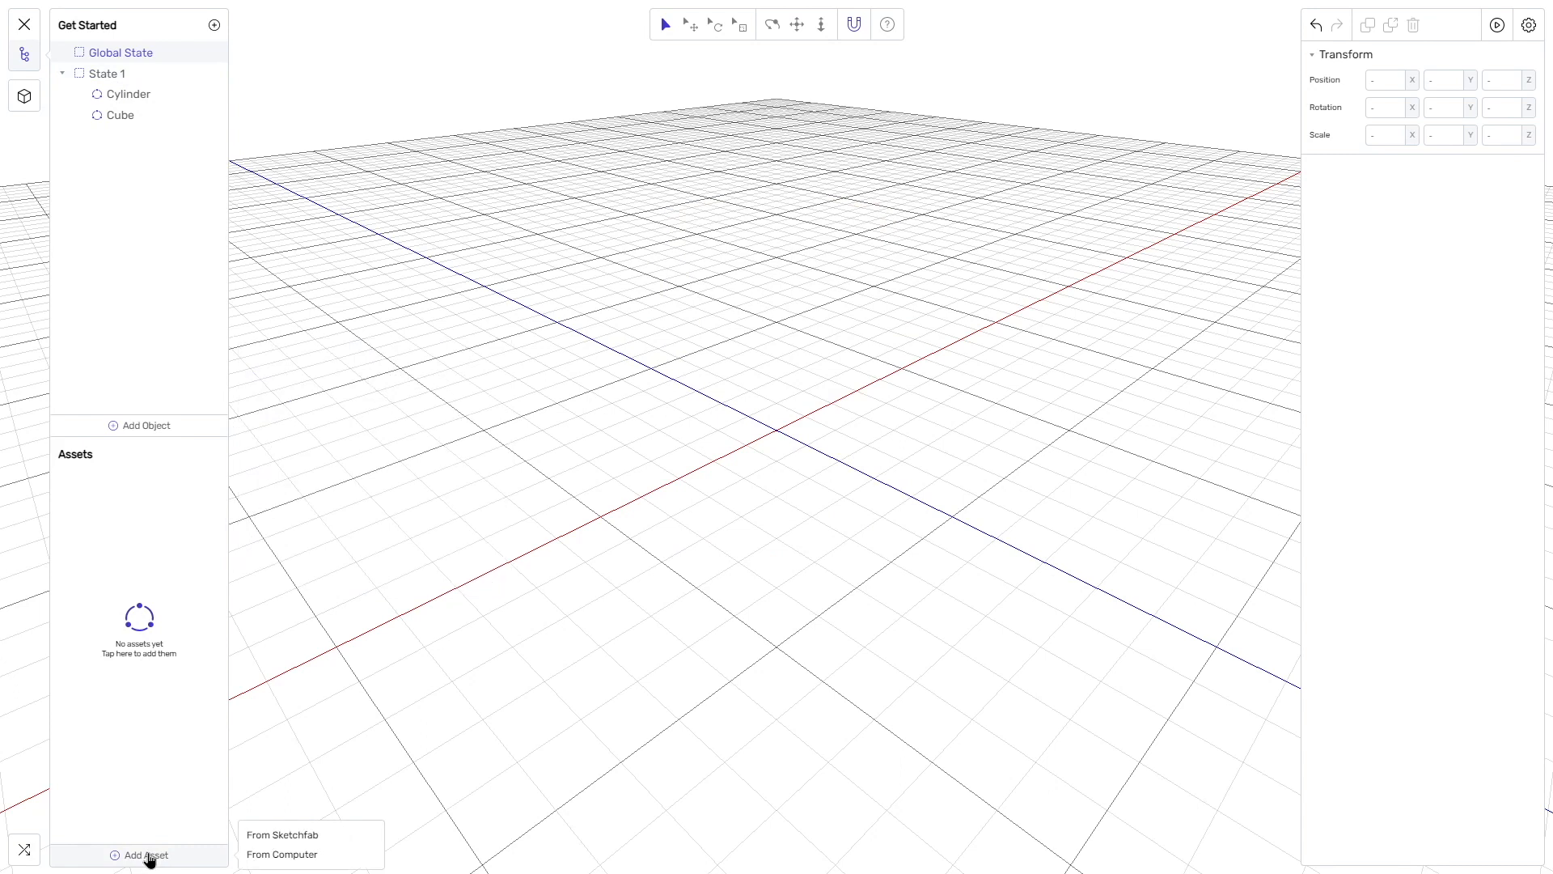
pyautogui.click(298, 838)
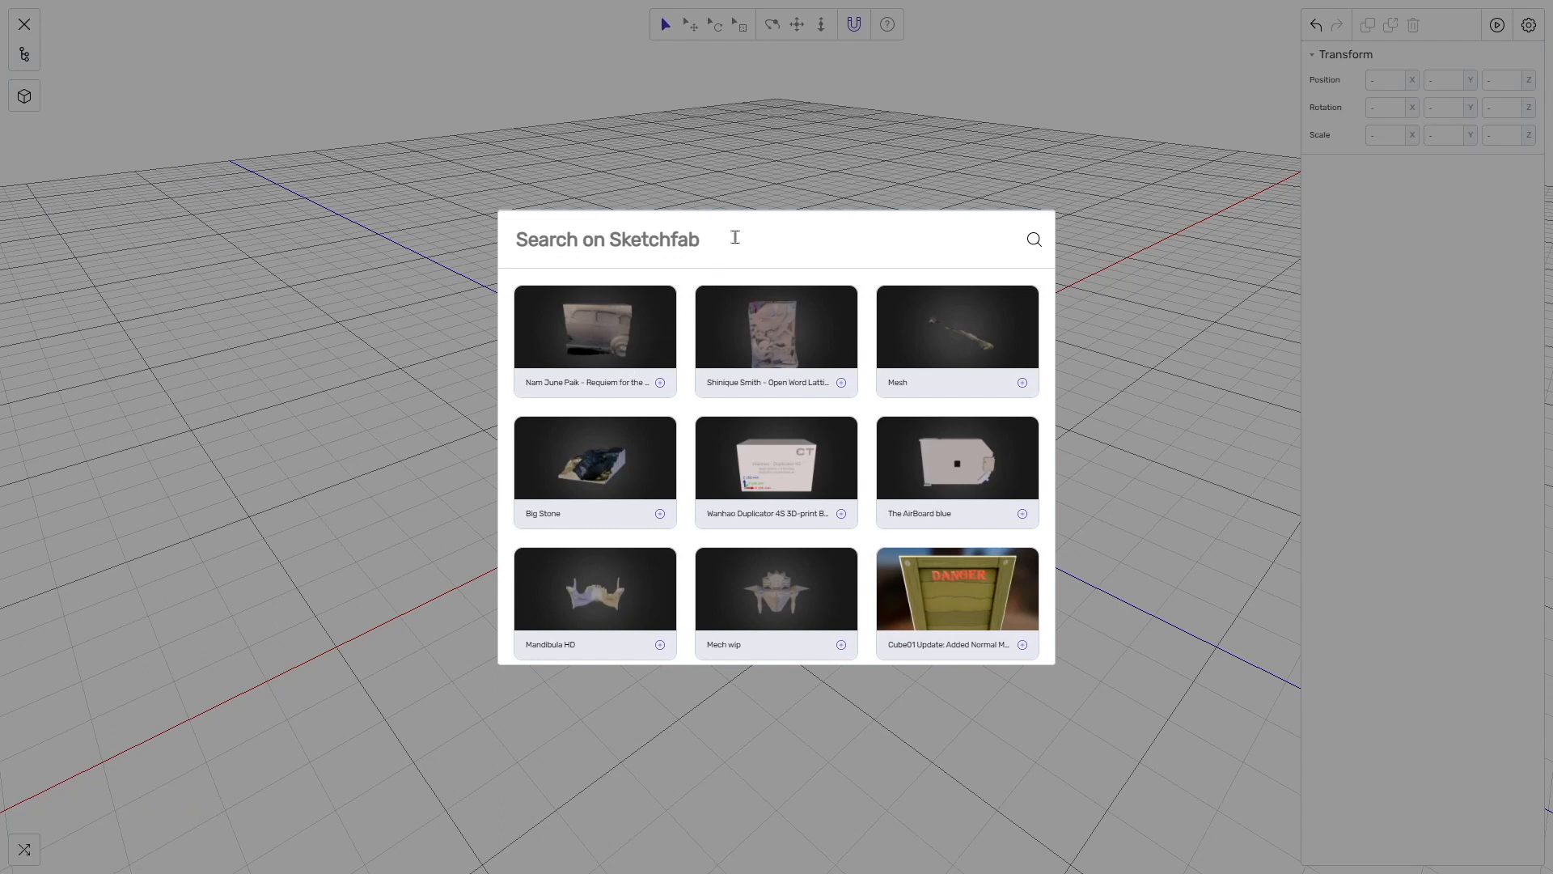
pyautogui.write('car')
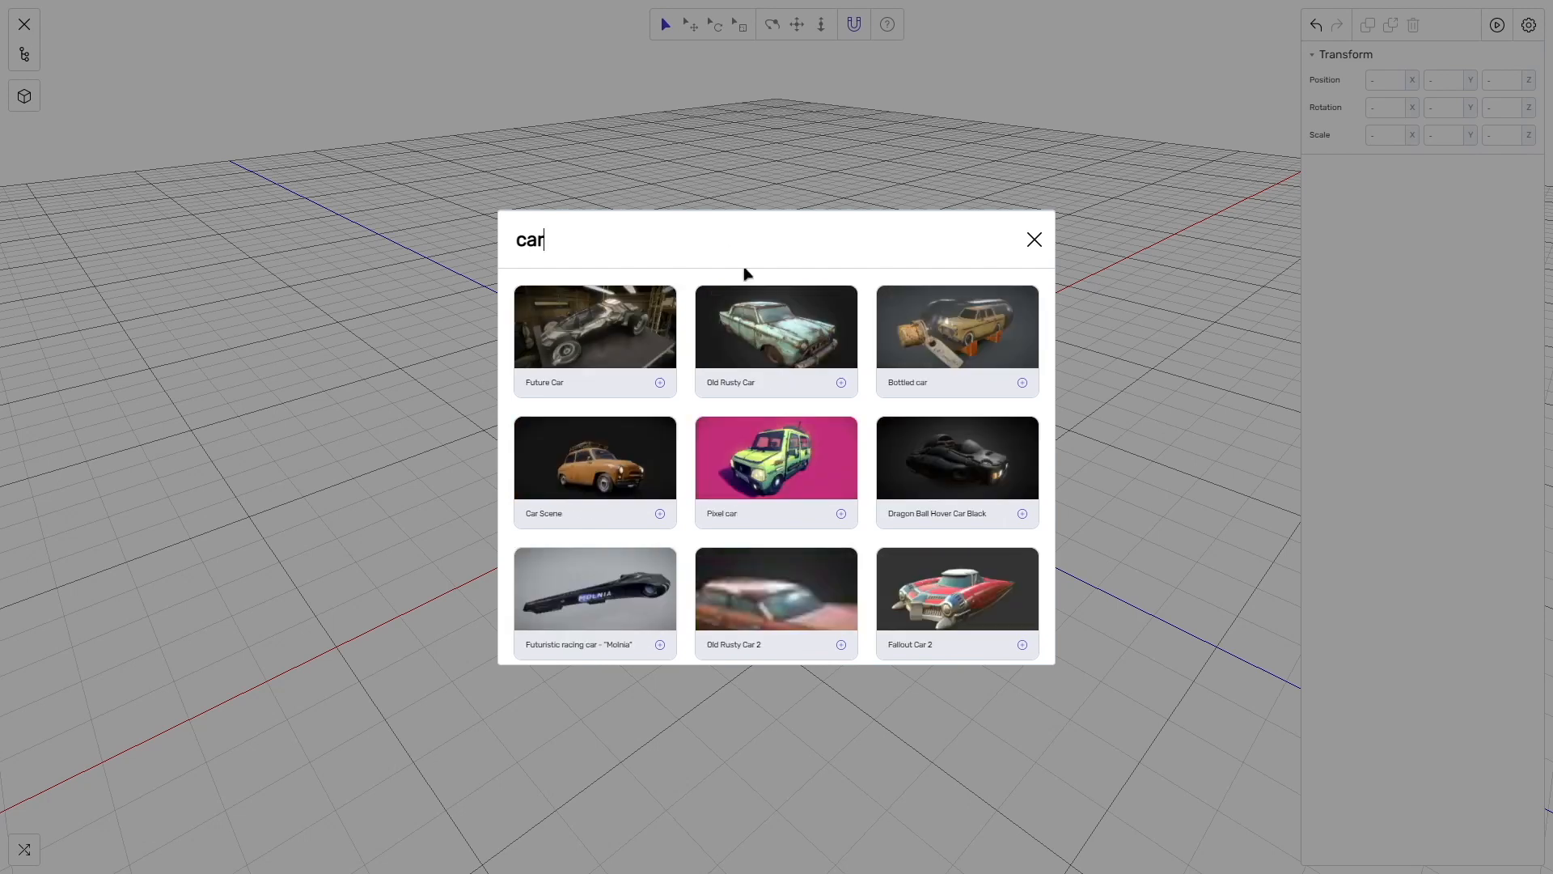
pyautogui.click(841, 515)
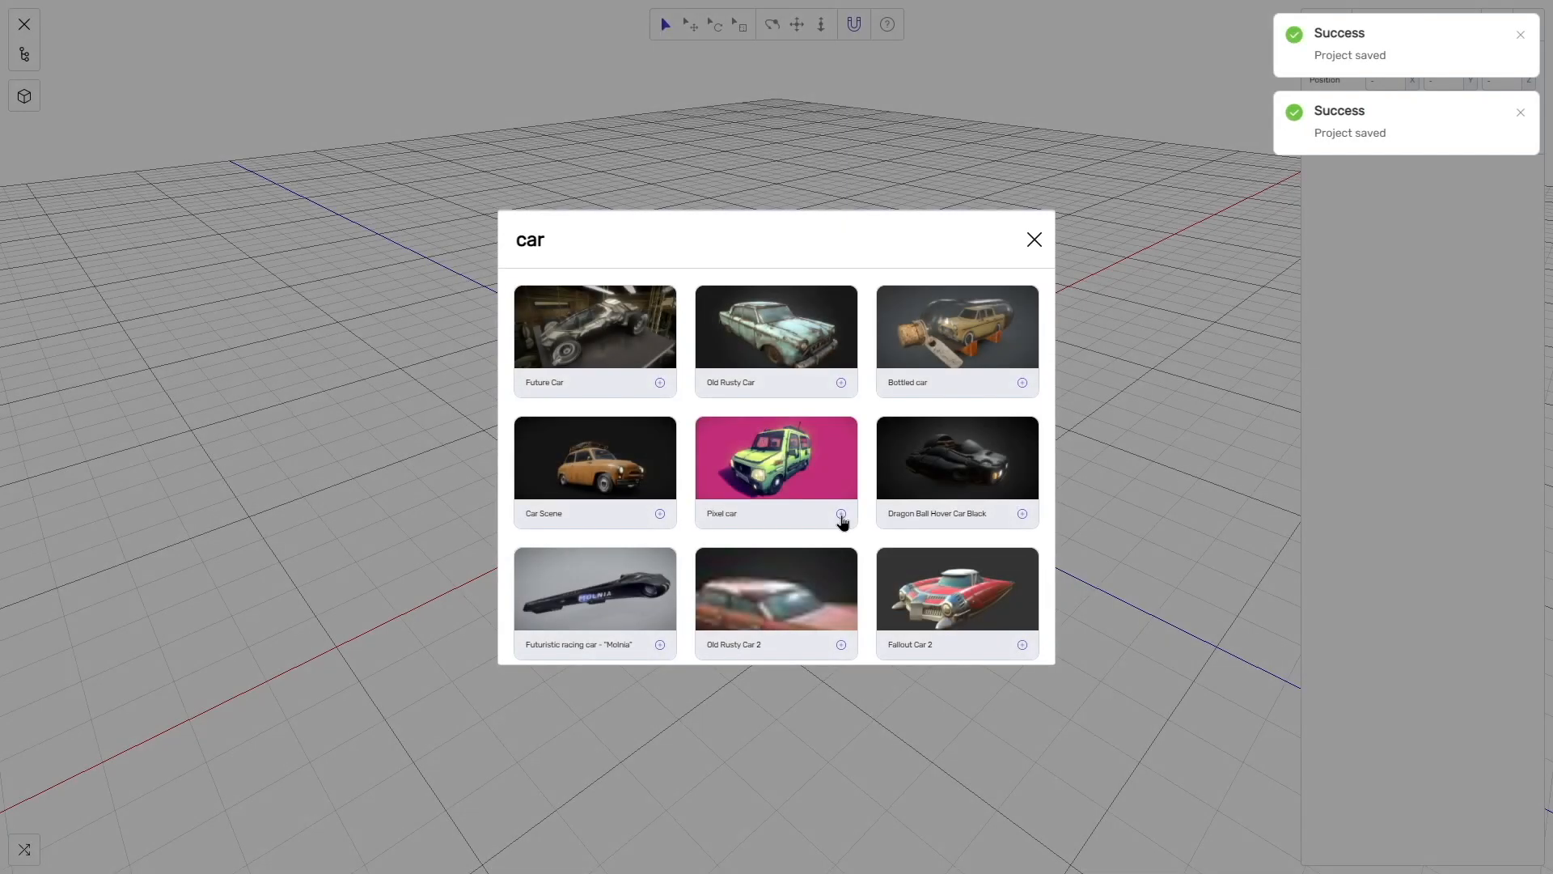
pyautogui.click(428, 472)
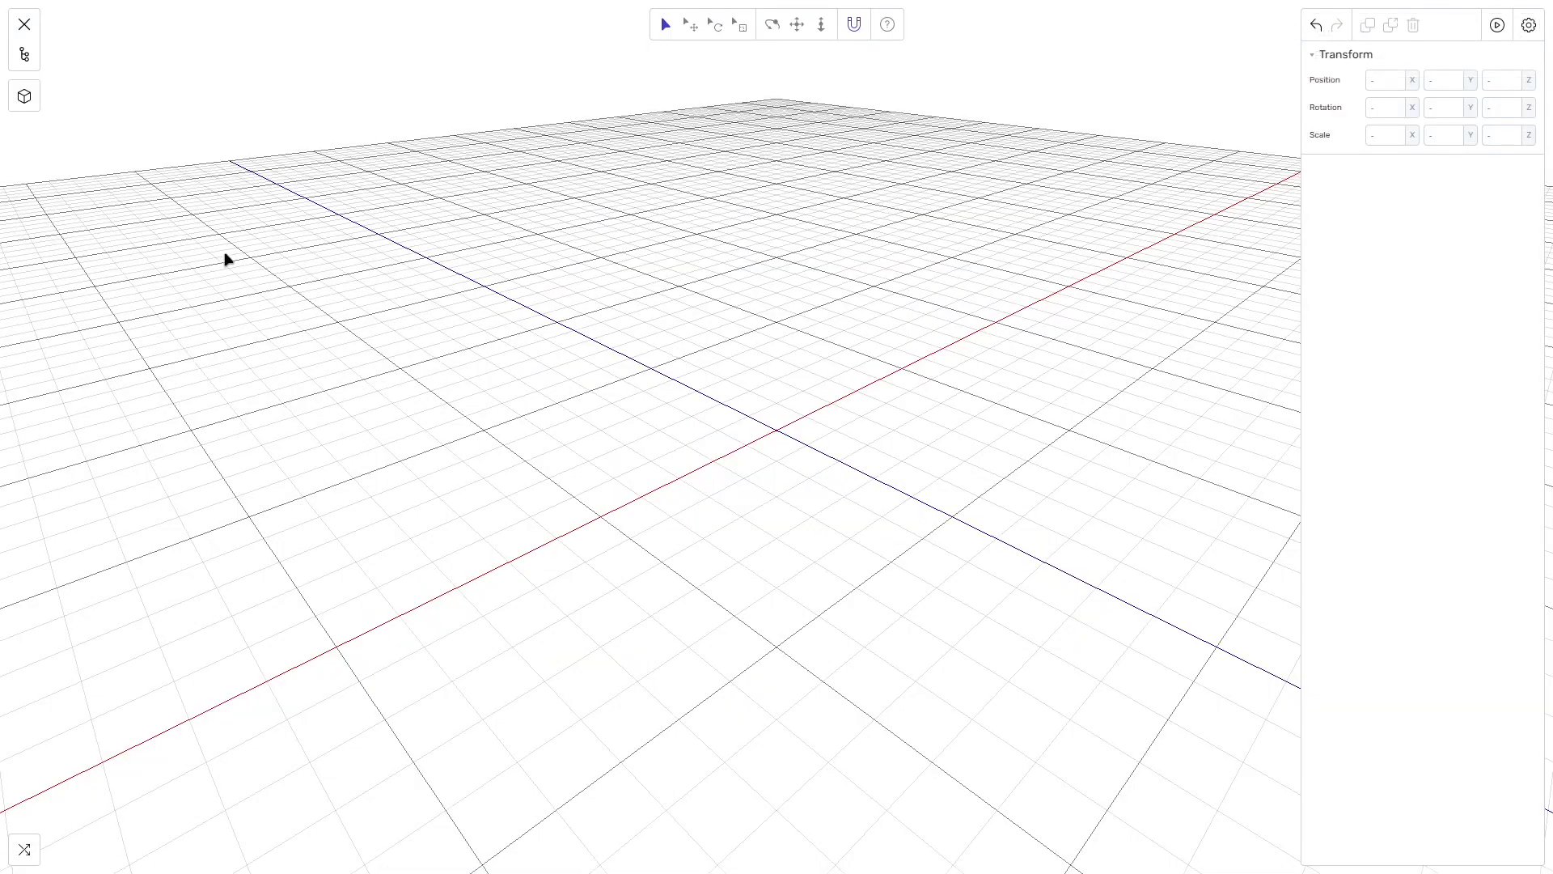
# - Place the Pixel car.zip asset in the scene under Global State
pyautogui.click(24, 57)
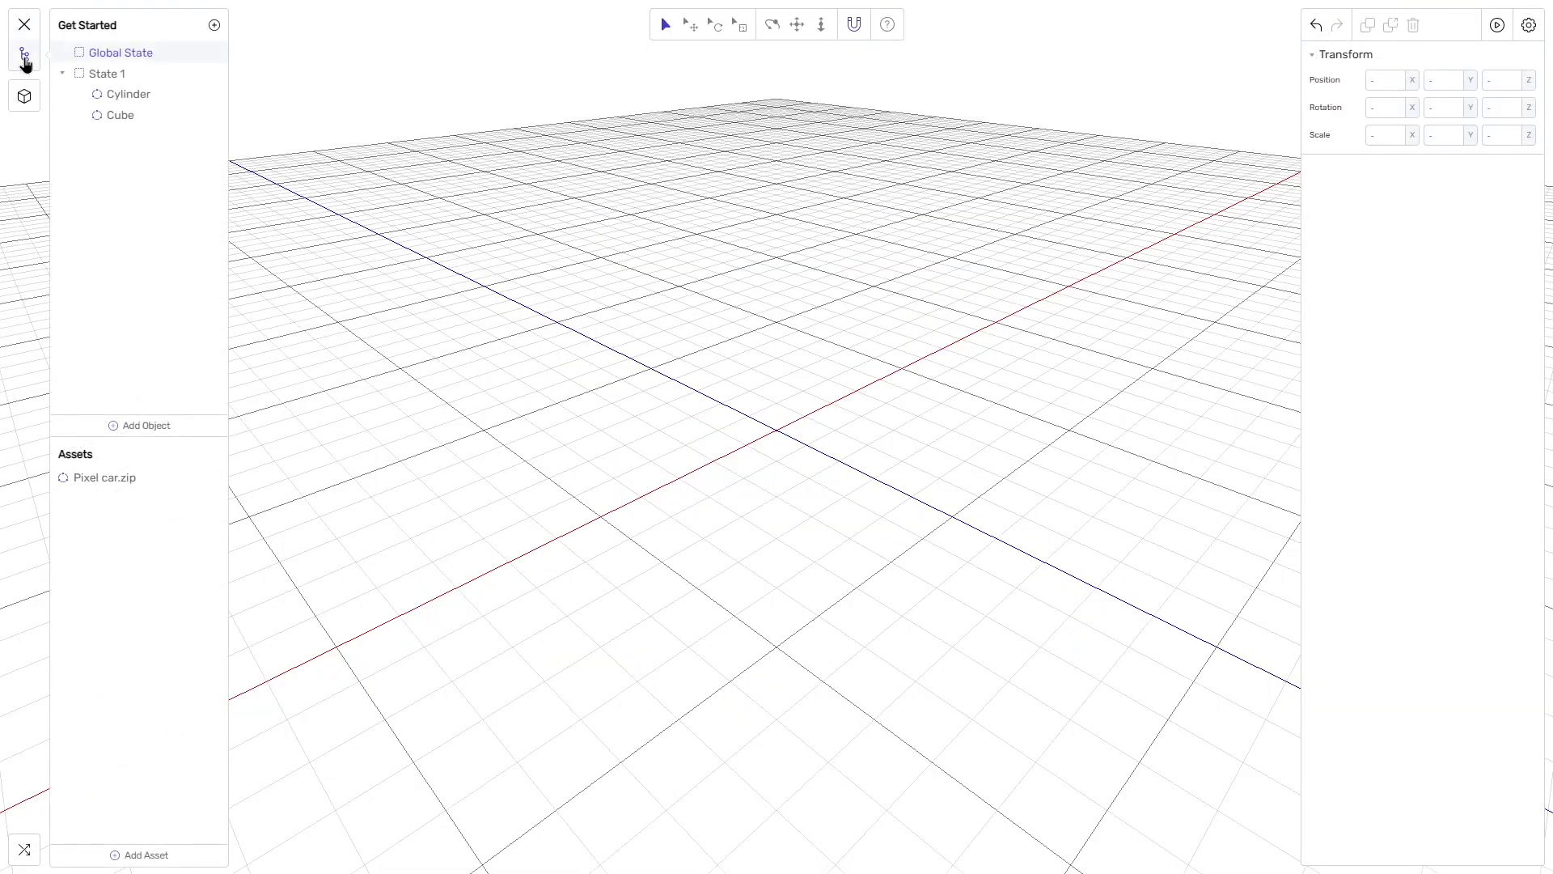
pyautogui.moveTo(167, 479); pyautogui.dragTo(188, 50)
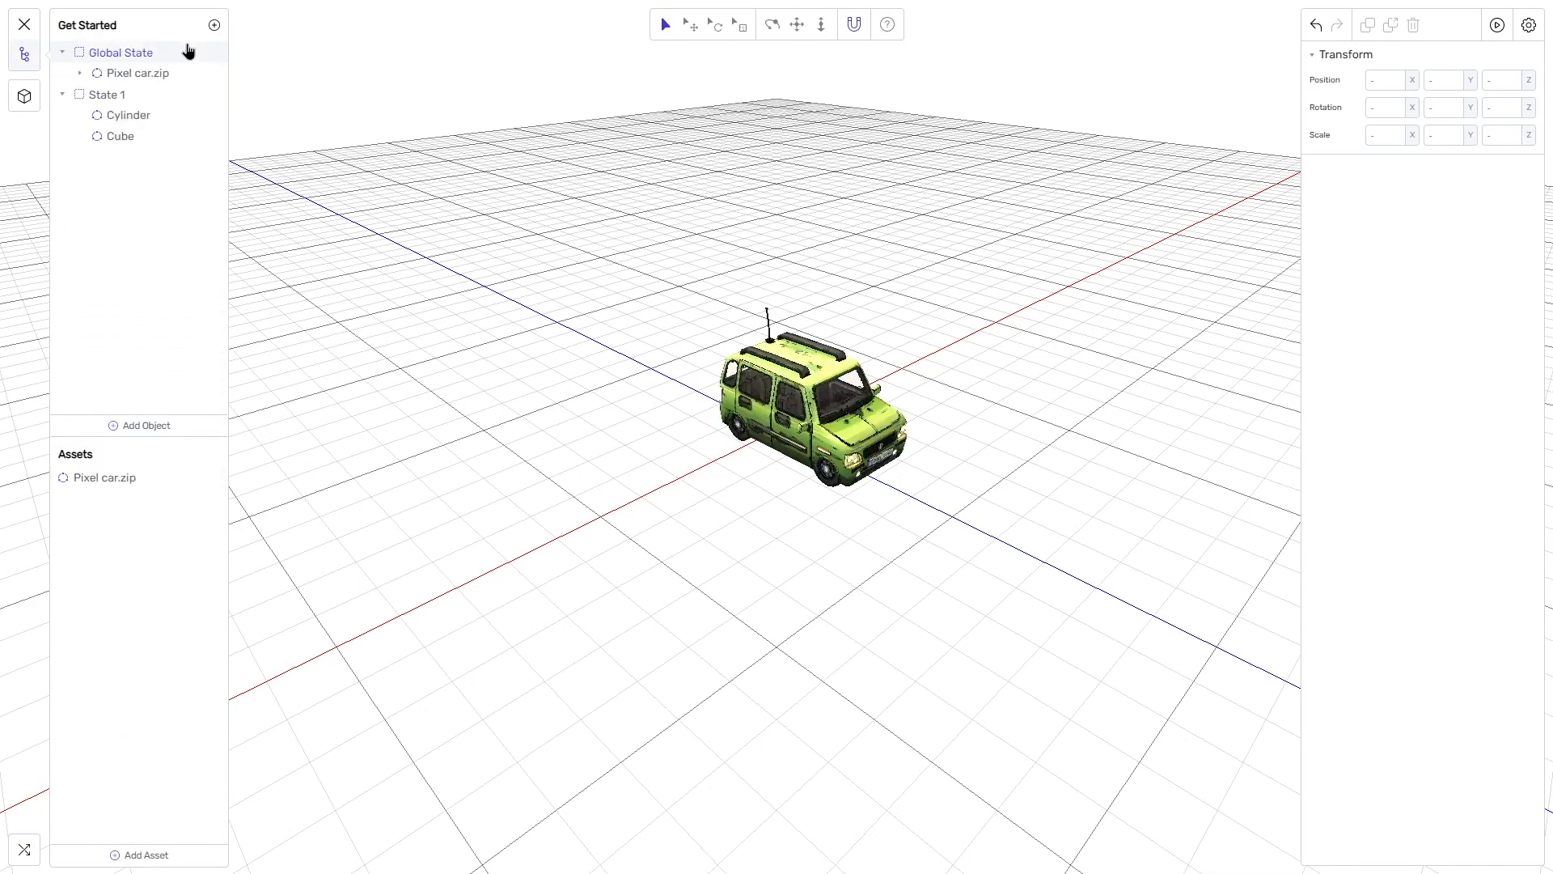
pyautogui.click(857, 272)
# - Examine the cylinder and cube scene from different angles and distances, and look through the list of shortcuts
pyautogui.moveTo(1065, 416); pyautogui.dragTo(1056, 378, button='middle')
pyautogui.scroll(3, 1044, 372)
pyautogui.scroll(3, 1030, 356)
pyautogui.moveTo(1064, 363); pyautogui.dragTo(806, 405, button='middle')
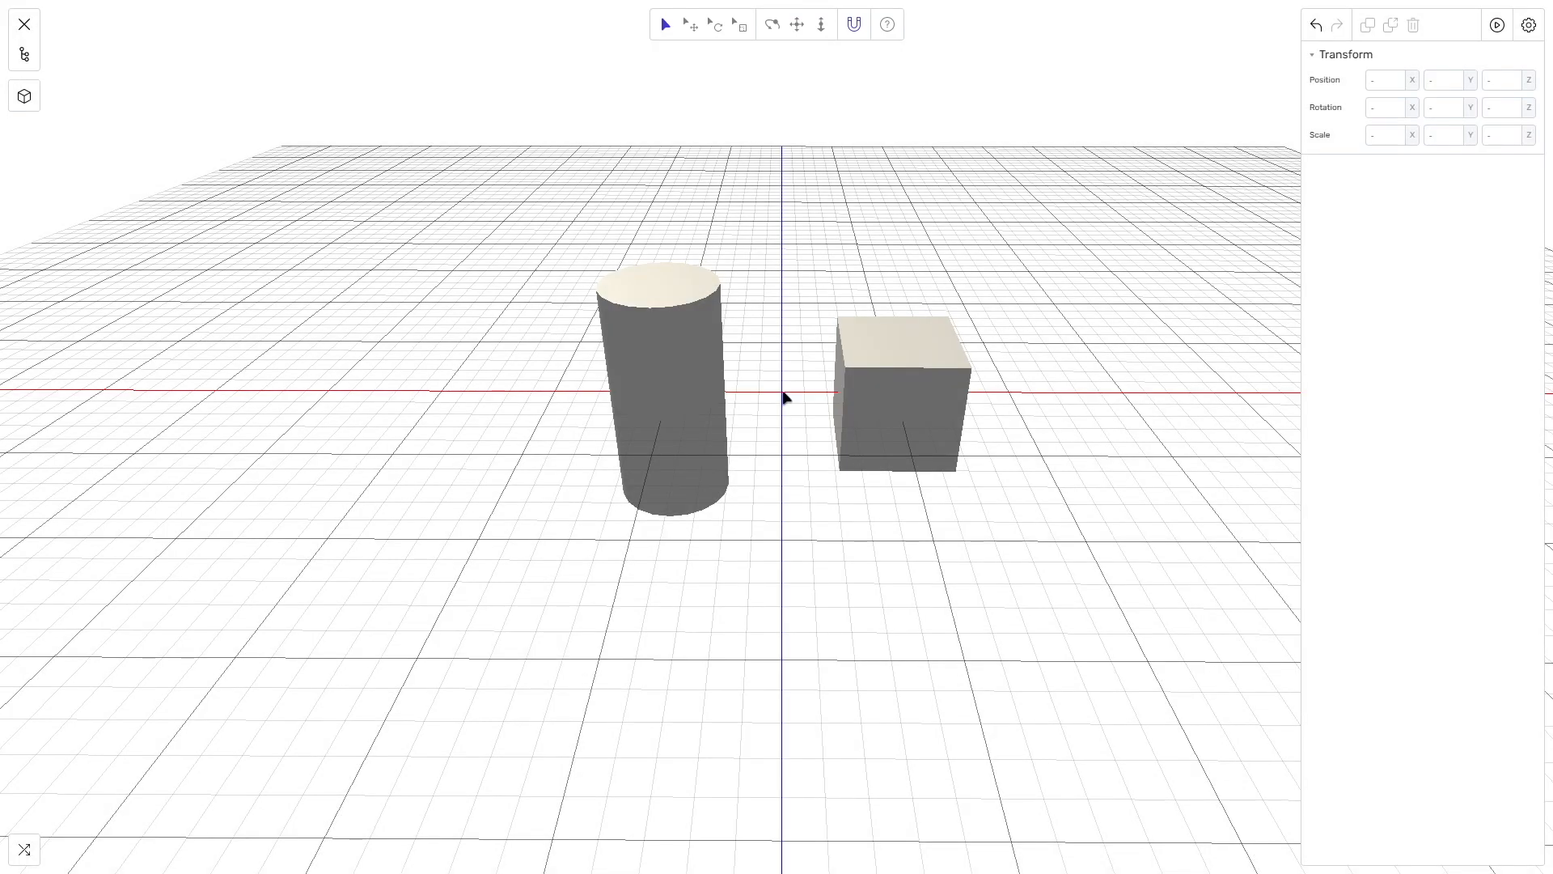
pyautogui.press('F1')
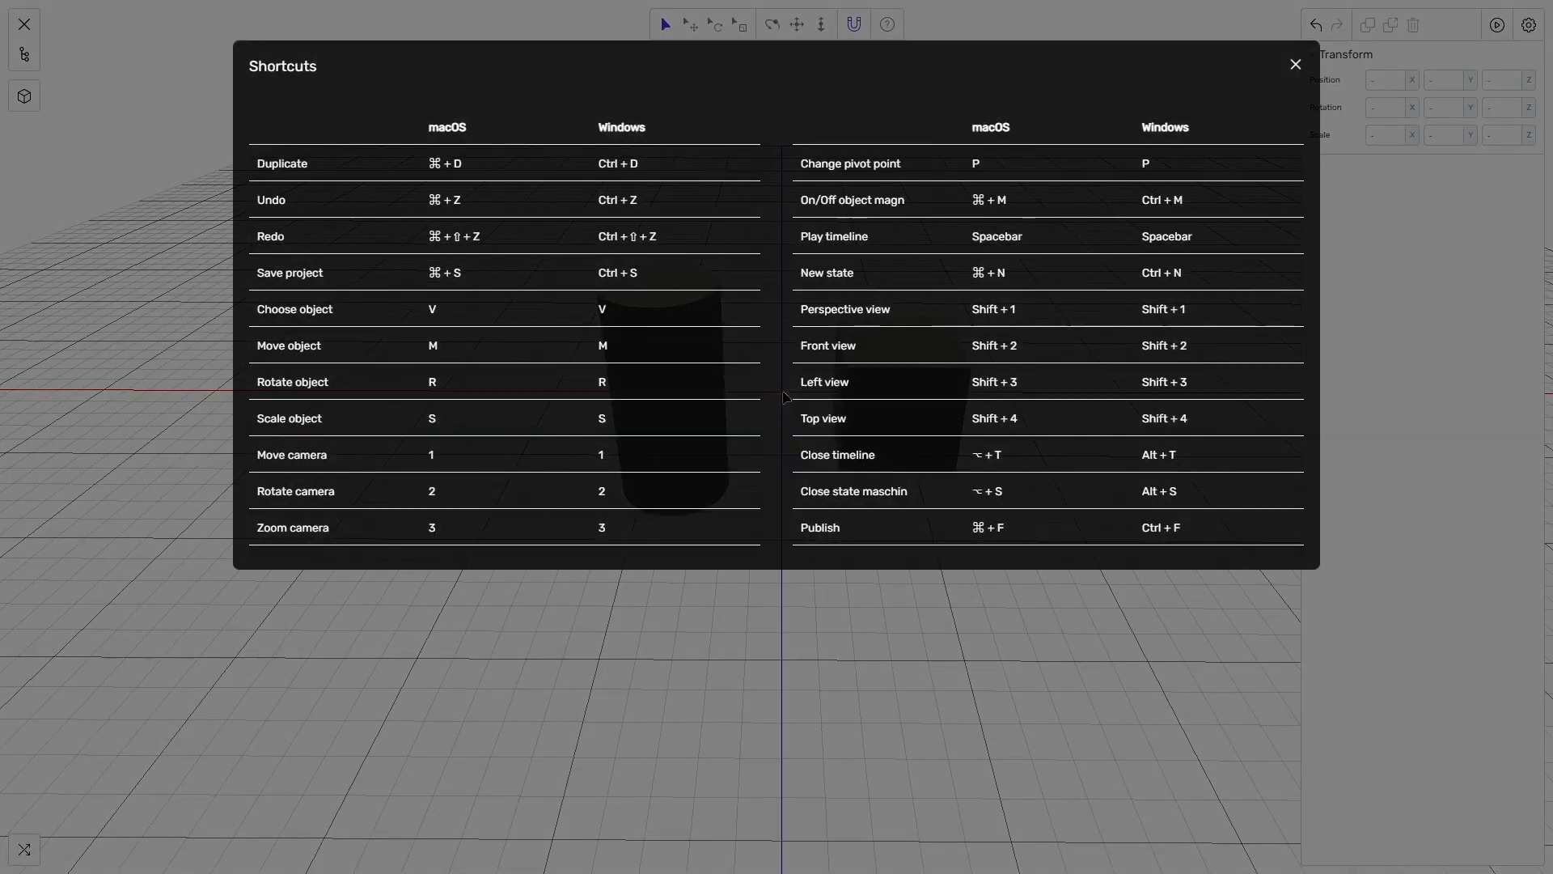
pyautogui.press('F1')
pyautogui.moveTo(783, 396)
pyautogui.mouseDown(button='middle')
pyautogui.moveTo(766, 357)
pyautogui.moveTo(683, 361)
pyautogui.moveTo(698, 489)
pyautogui.moveTo(809, 486)
pyautogui.moveTo(784, 350)
pyautogui.moveTo(784, 389)
pyautogui.moveTo(827, 397)
pyautogui.moveTo(787, 402)
pyautogui.mouseUp(button='middle')
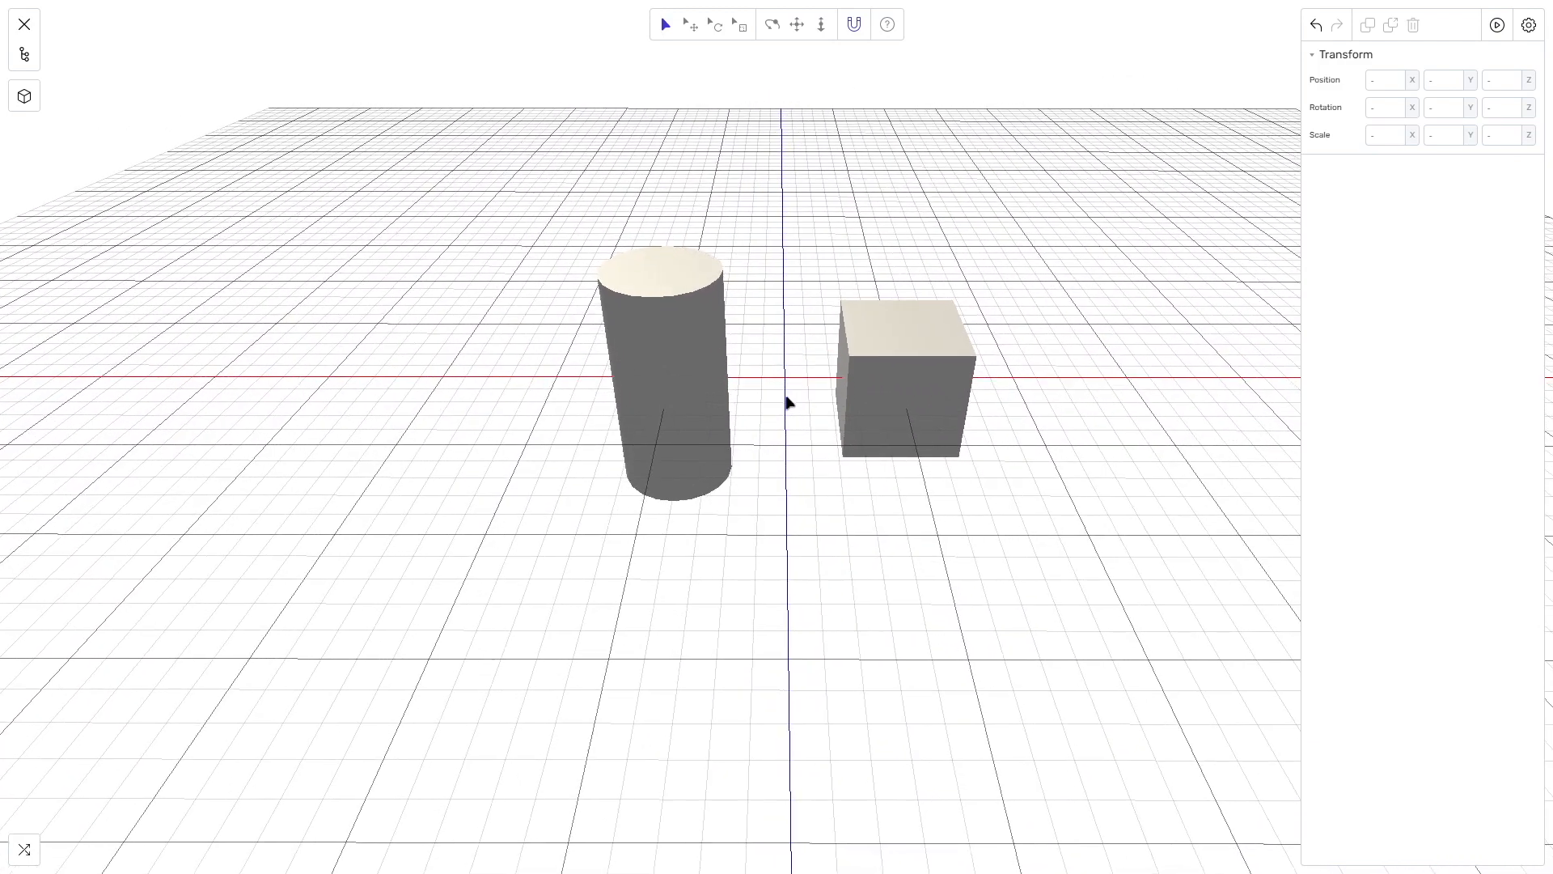
pyautogui.scroll(3, 784, 364)
pyautogui.scroll(-3, 784, 368)
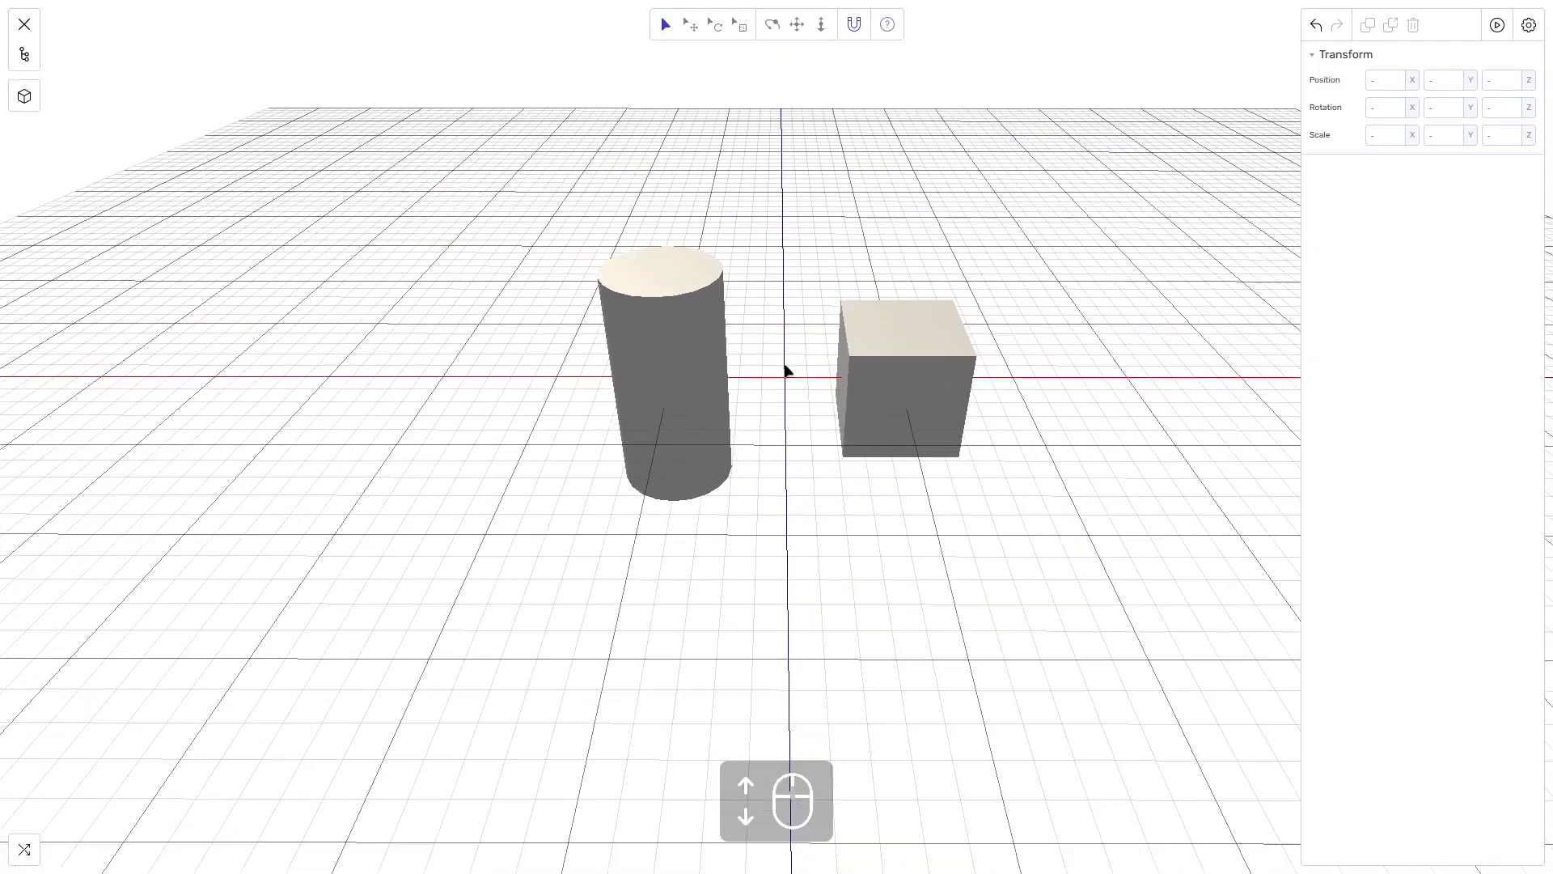
# - Select the cube in the scene, and the cylinder and cube by name in the scene hierarchy
pyautogui.click(880, 373)
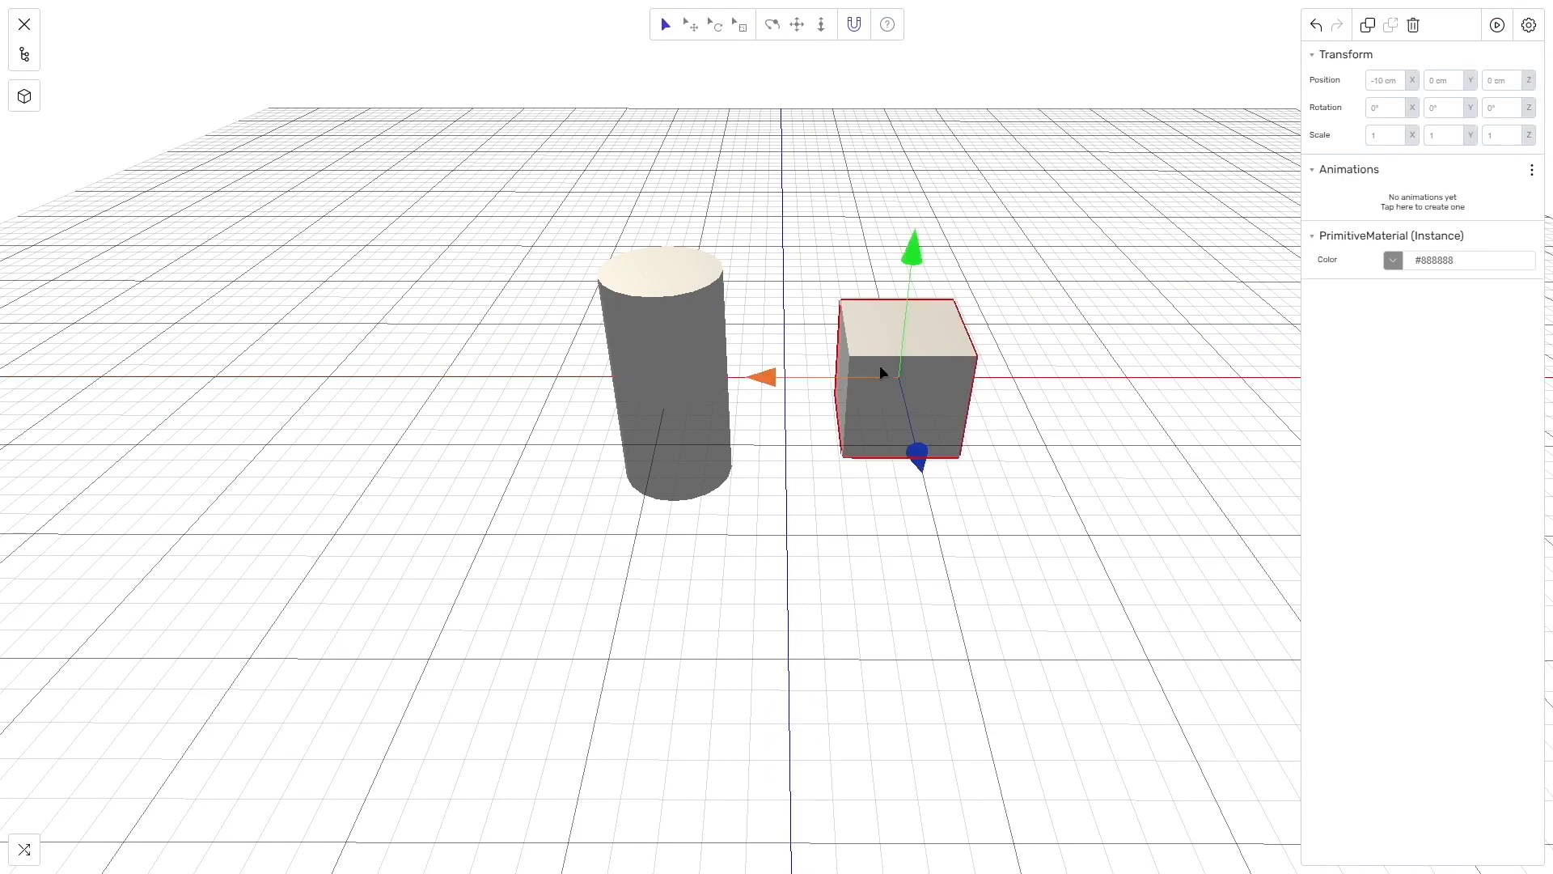
pyautogui.click(24, 54)
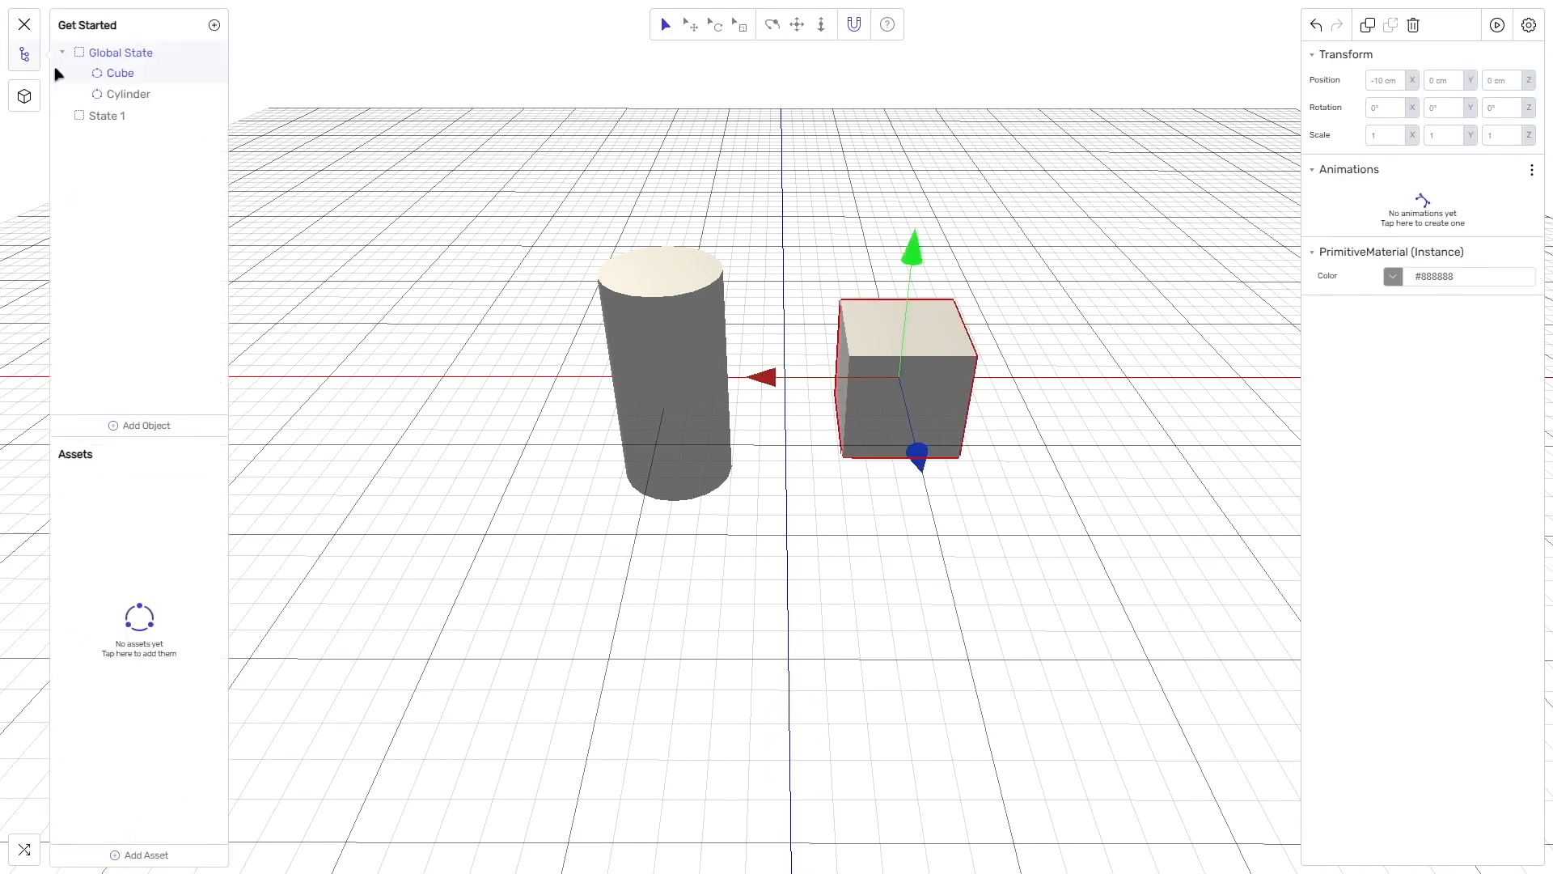
pyautogui.click(116, 96)
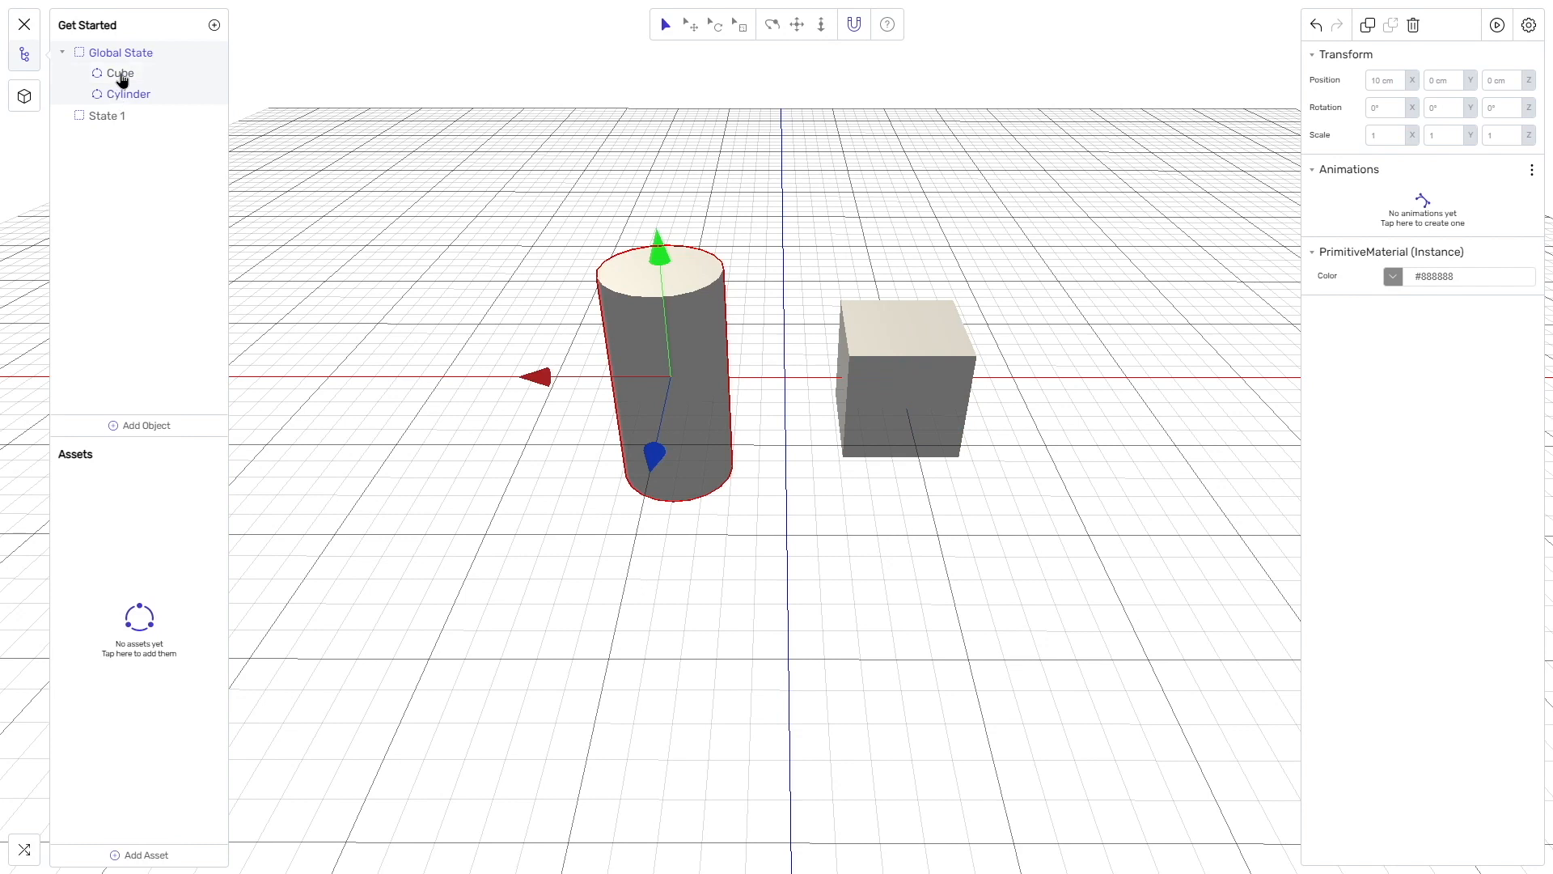
pyautogui.click(120, 73)
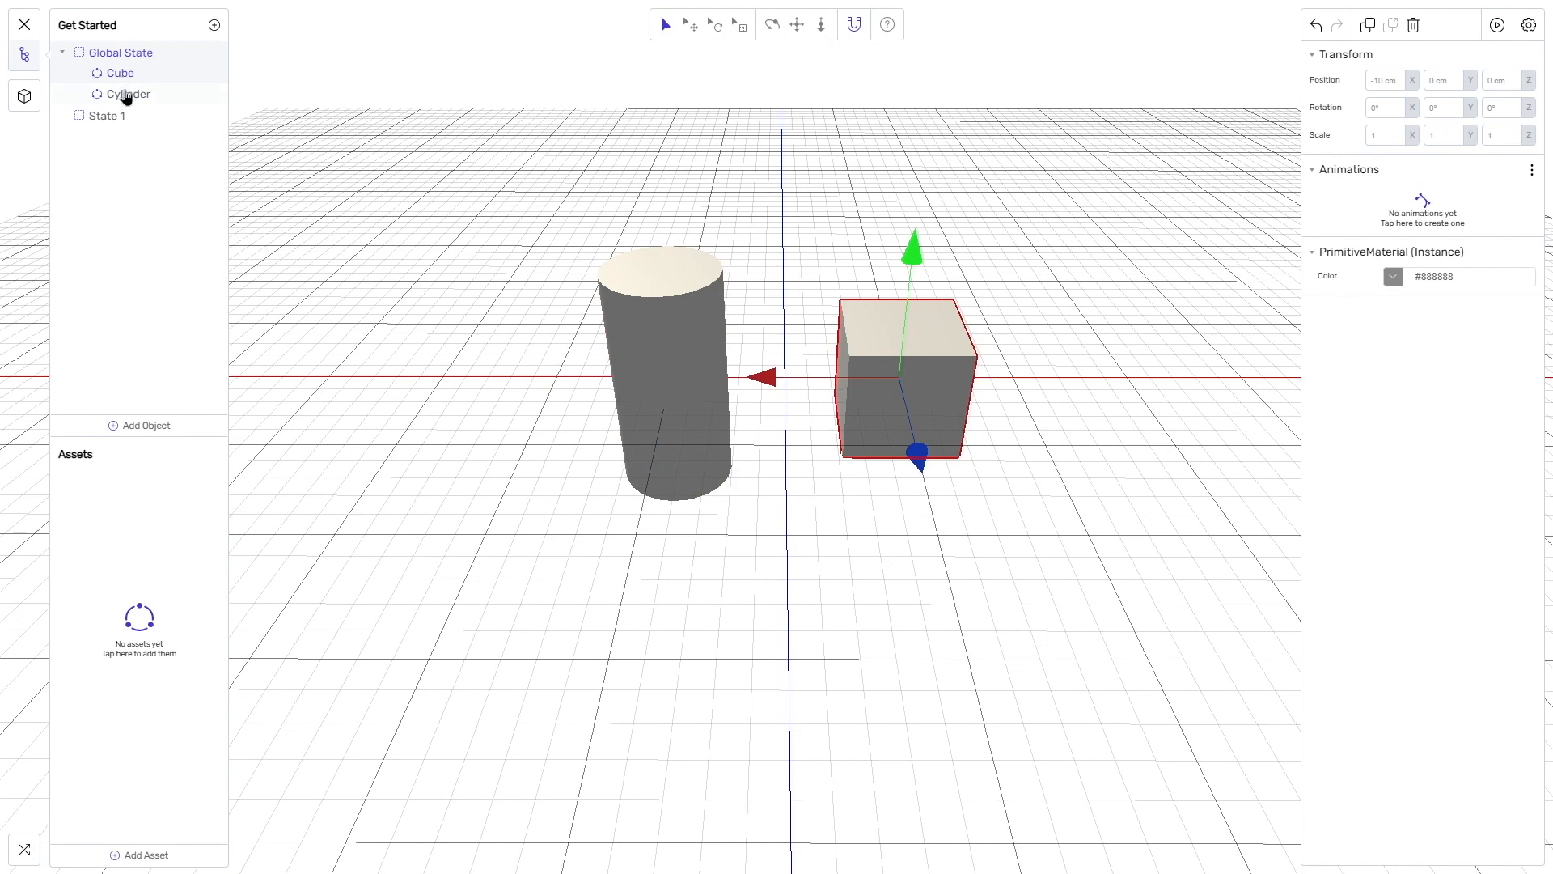
# - Position the cylinder at 13 cm on X and raise it to about 10 cm on Y
pyautogui.click(124, 95)
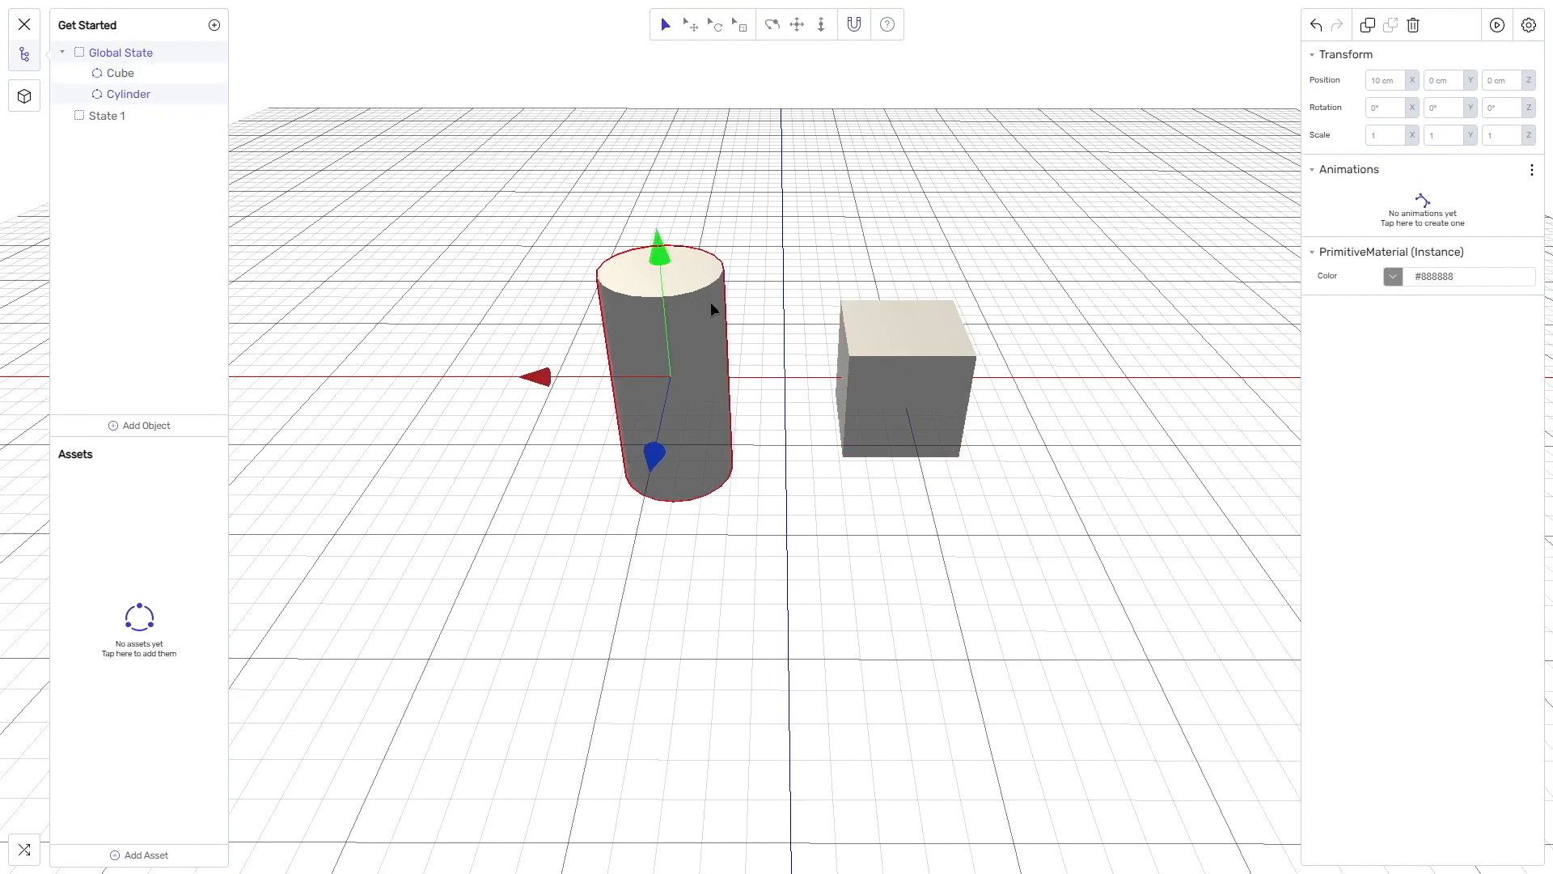
pyautogui.click(1390, 80)
pyautogui.write('13')
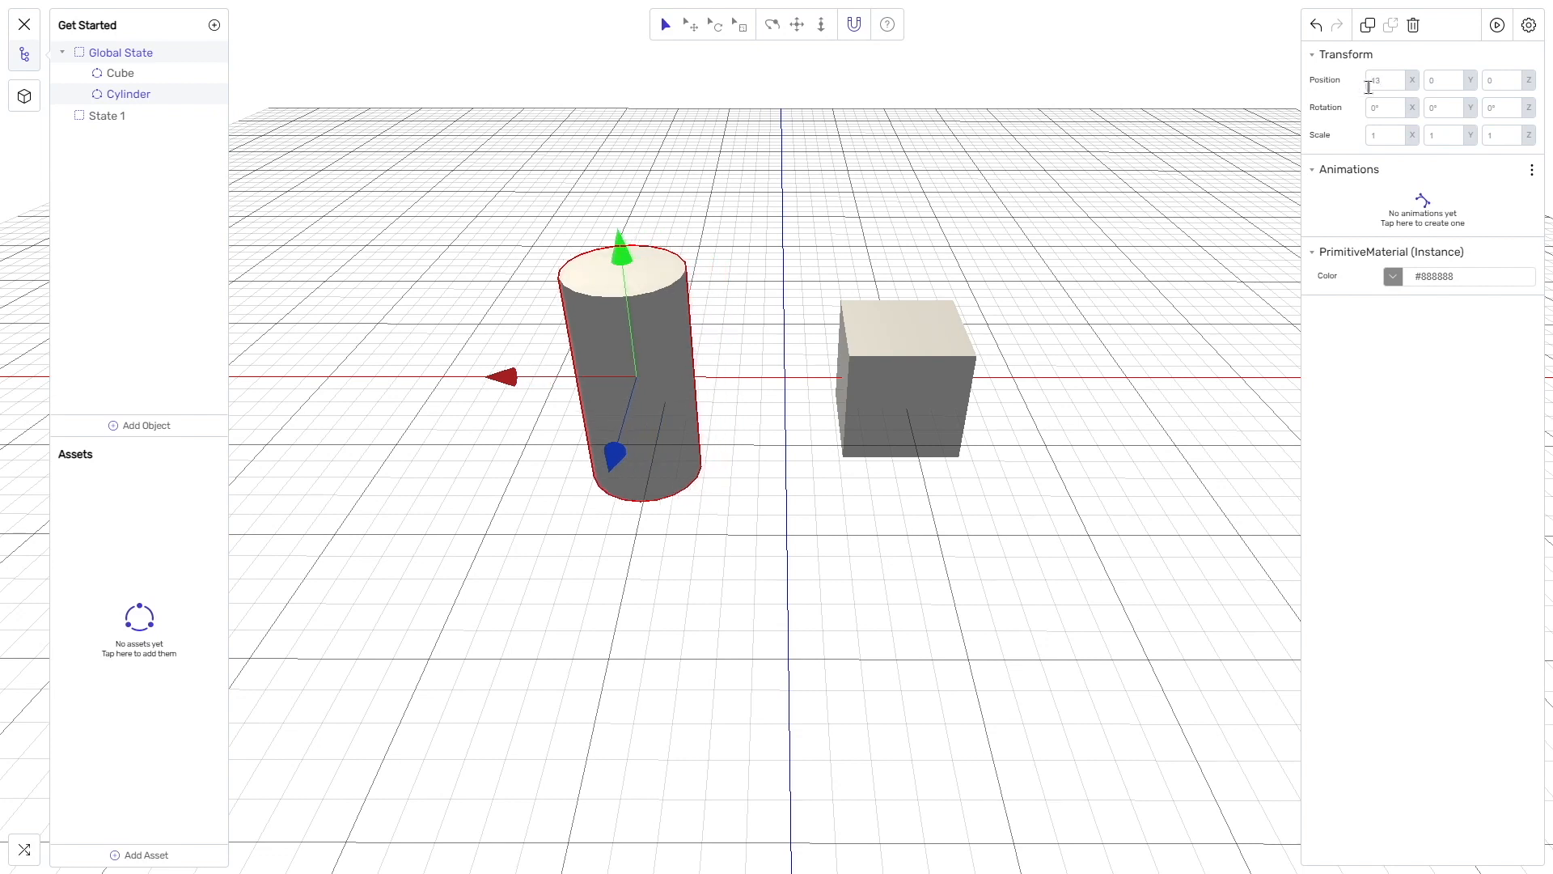
pyautogui.write(' cm')
pyautogui.moveTo(631, 348); pyautogui.dragTo(652, 224)
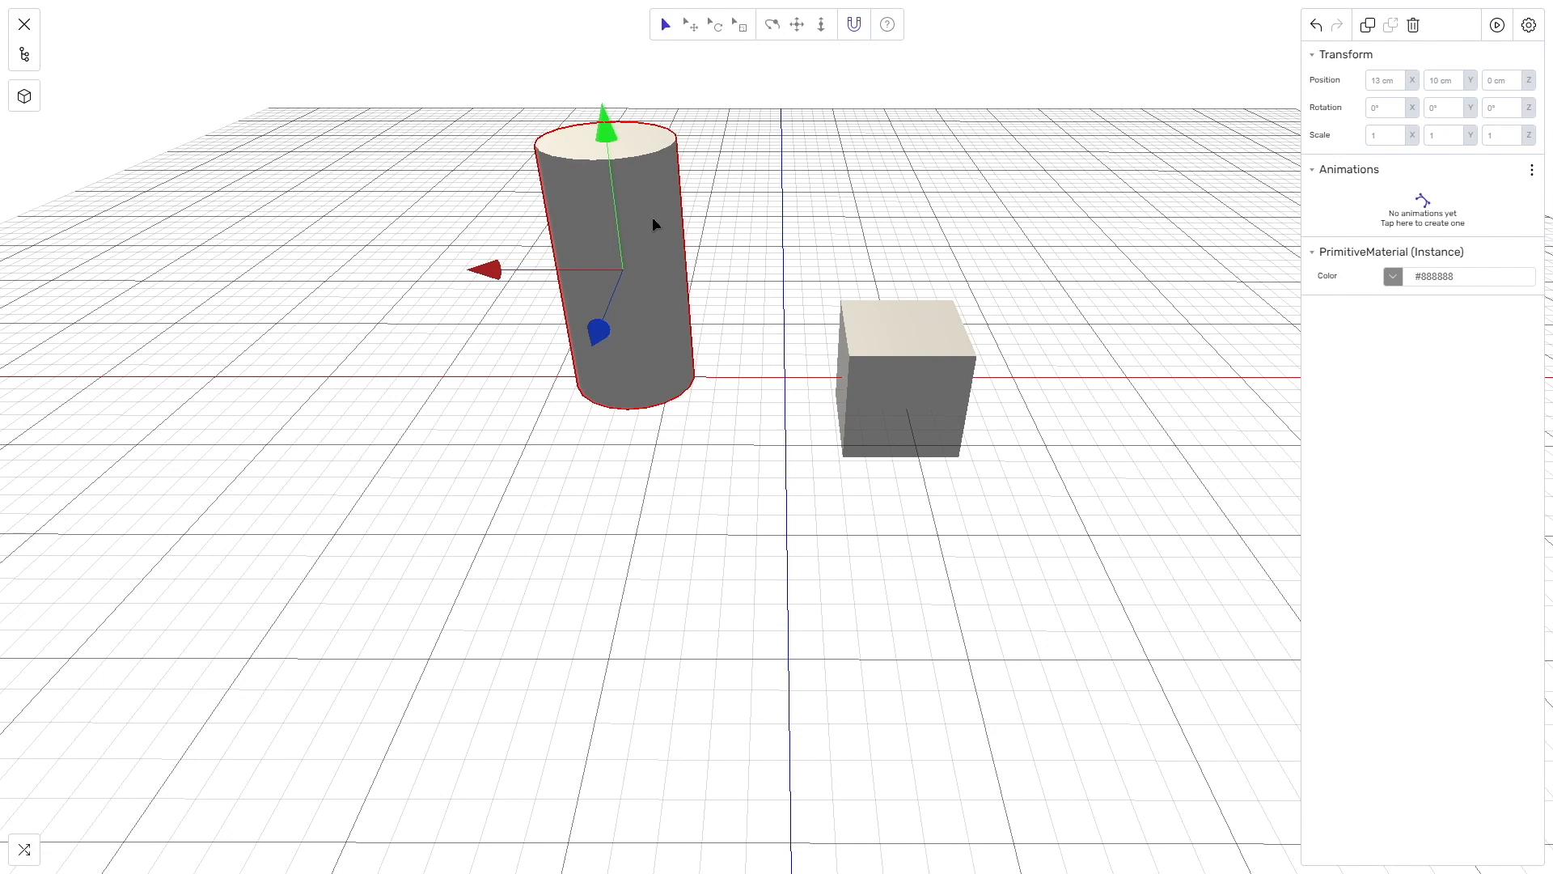
# - Rotate the cylinder about its X axis by roughly -30° and stretch it along X to a scale of about 1.54
pyautogui.press('r')
pyautogui.moveTo(610, 335); pyautogui.dragTo(584, 234)
pyautogui.press('s')
pyautogui.moveTo(503, 281); pyautogui.dragTo(296, 269)
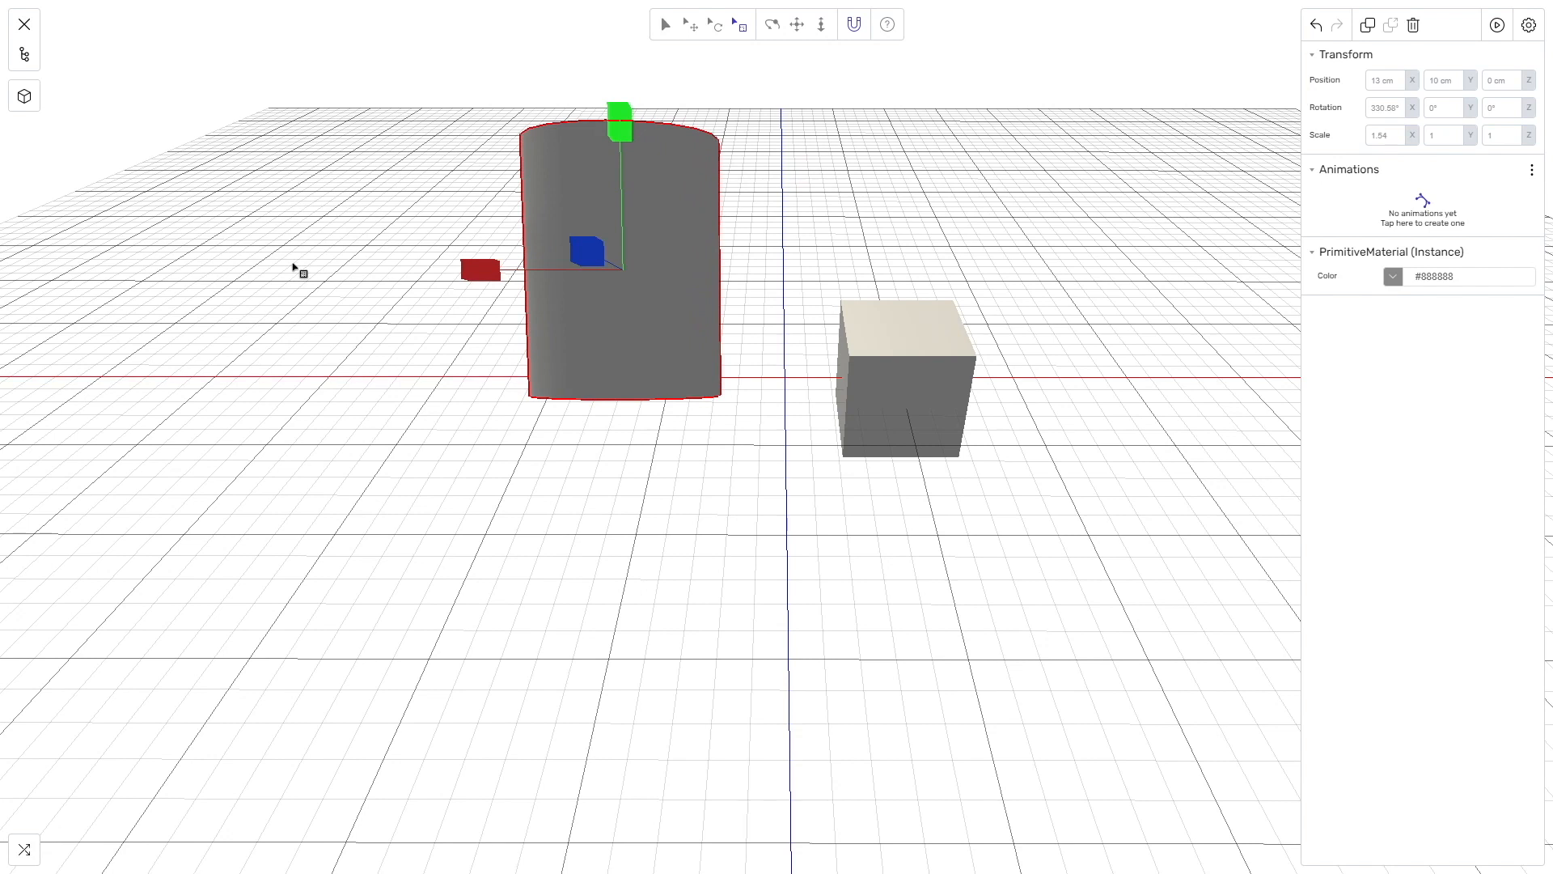
# - Move the cylinder to about 14.7 cm on X and the cube to about -9.5 cm on X and 5 cm on Y
pyautogui.press('g')
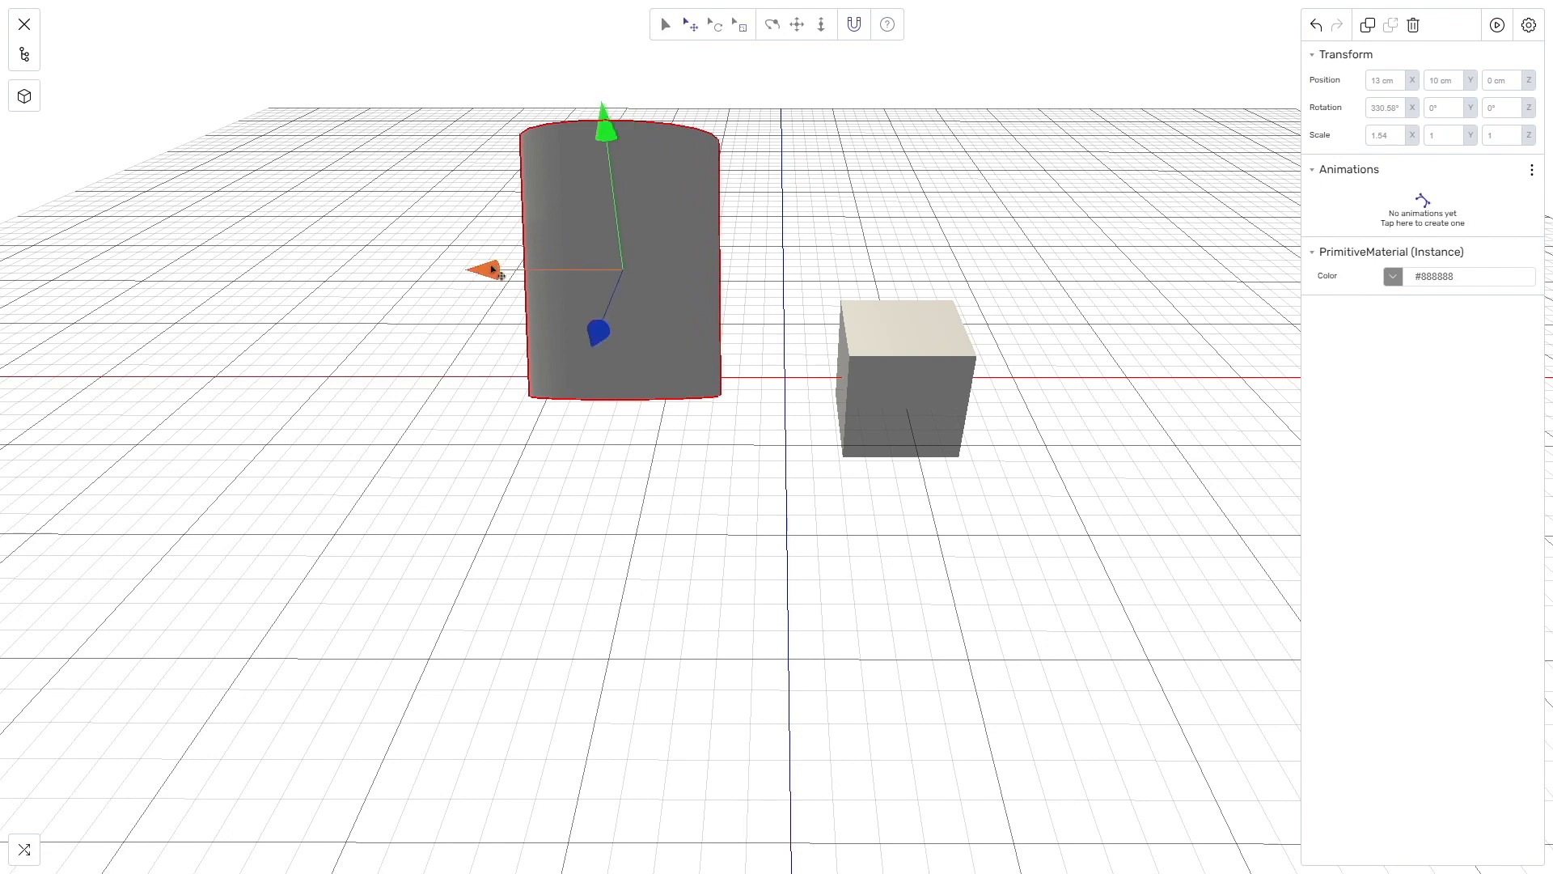
pyautogui.moveTo(493, 266)
pyautogui.mouseDown()
pyautogui.moveTo(619, 273)
pyautogui.moveTo(474, 274)
pyautogui.mouseUp()
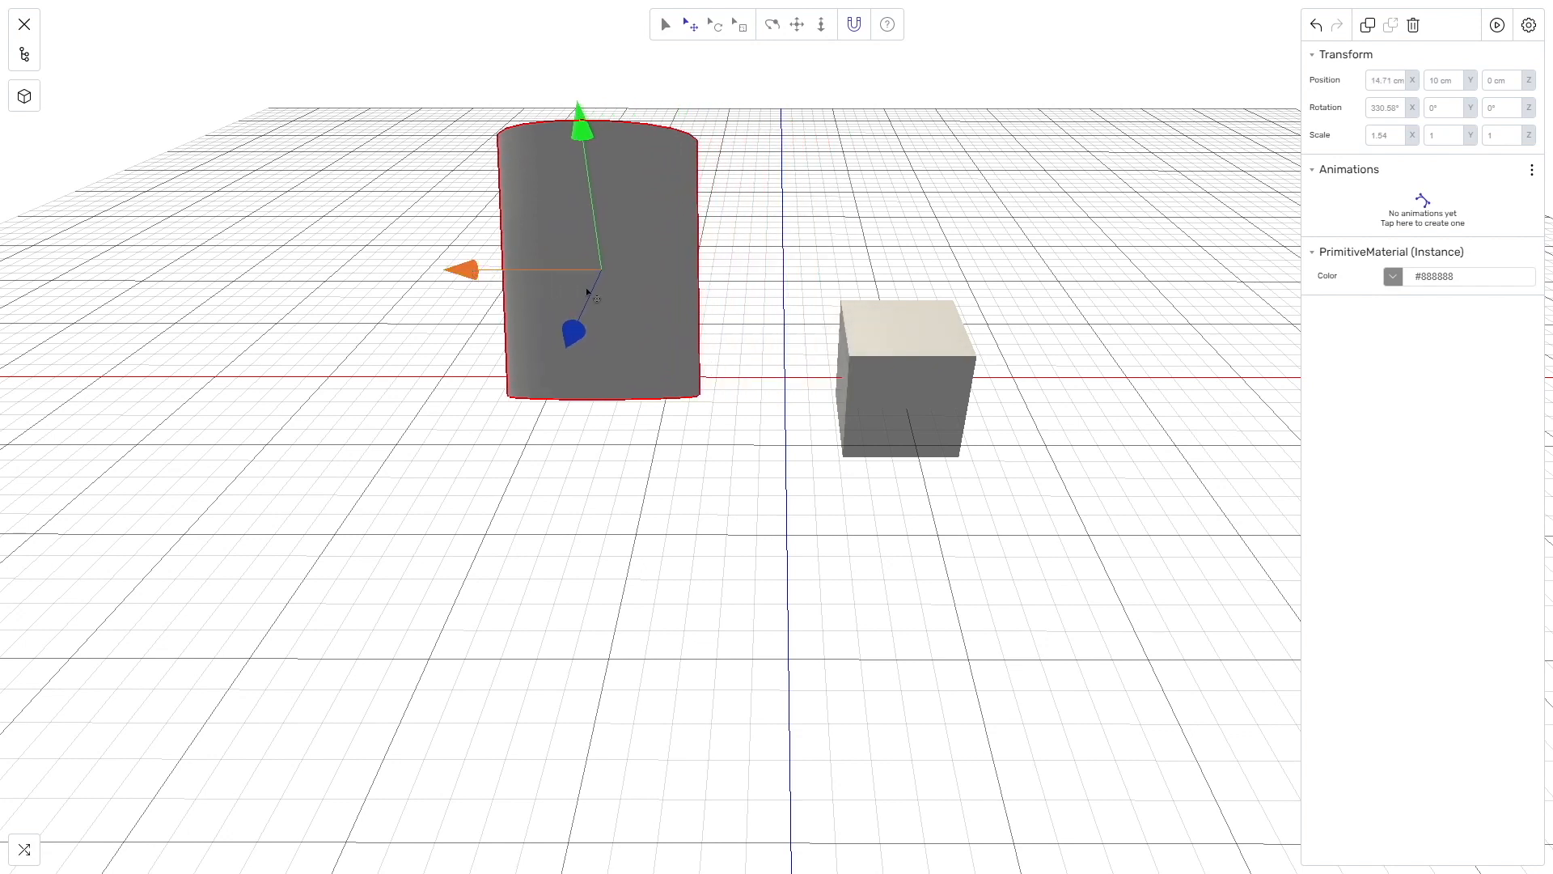
pyautogui.click(893, 330)
pyautogui.moveTo(900, 359); pyautogui.dragTo(884, 271)
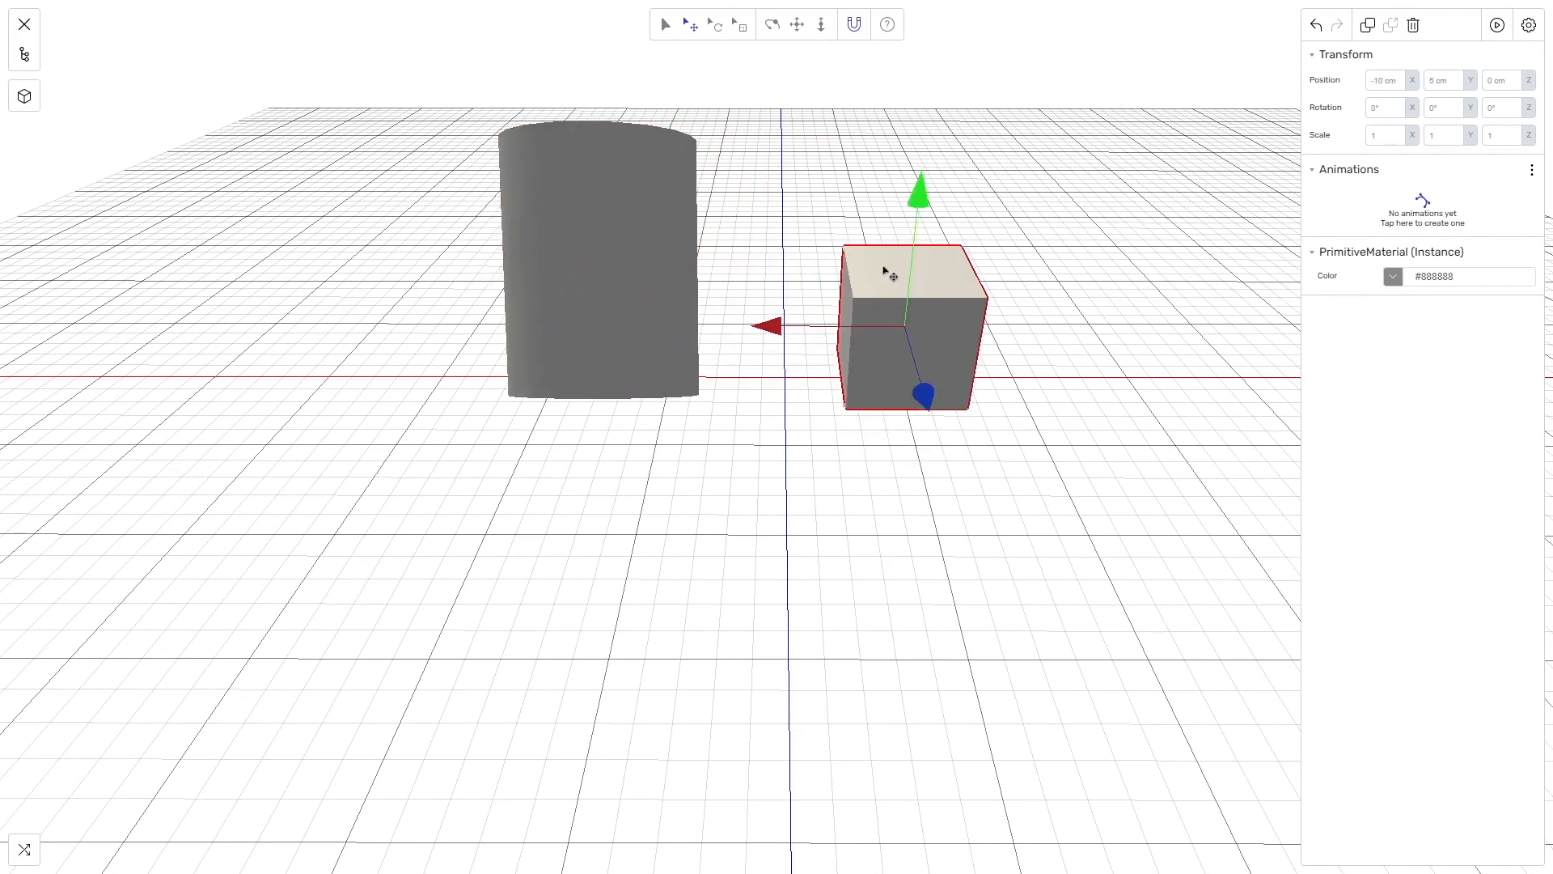
pyautogui.moveTo(855, 334)
pyautogui.mouseDown()
pyautogui.moveTo(707, 327)
pyautogui.moveTo(849, 329)
pyautogui.mouseUp()
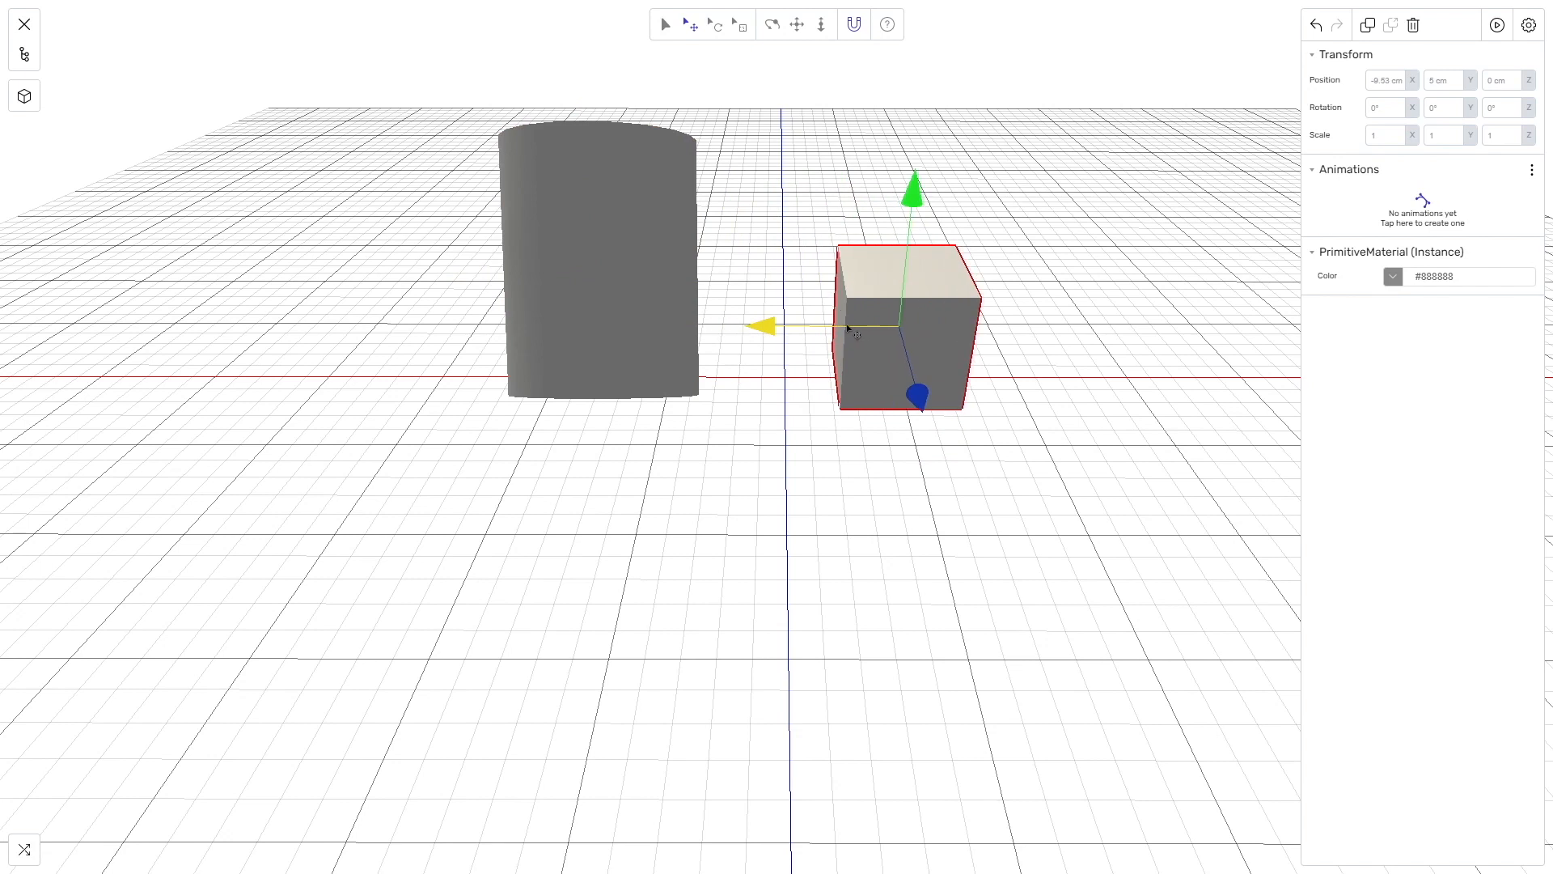
pyautogui.moveTo(852, 455); pyautogui.dragTo(847, 357)
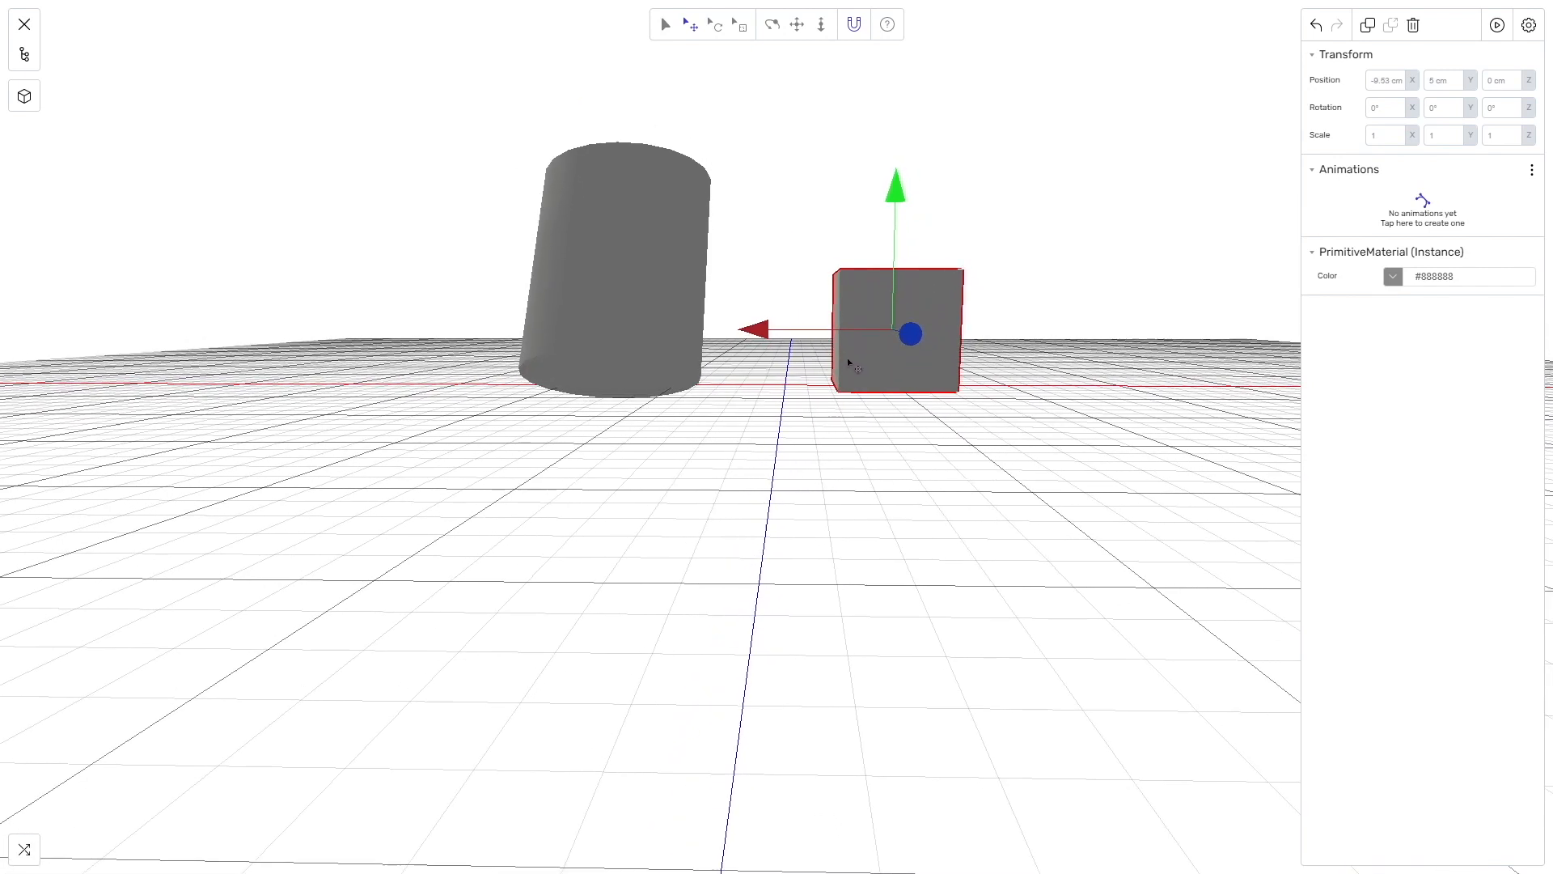
pyautogui.moveTo(887, 283)
pyautogui.mouseDown()
pyautogui.moveTo(888, 205)
pyautogui.moveTo(893, 293)
pyautogui.mouseUp()
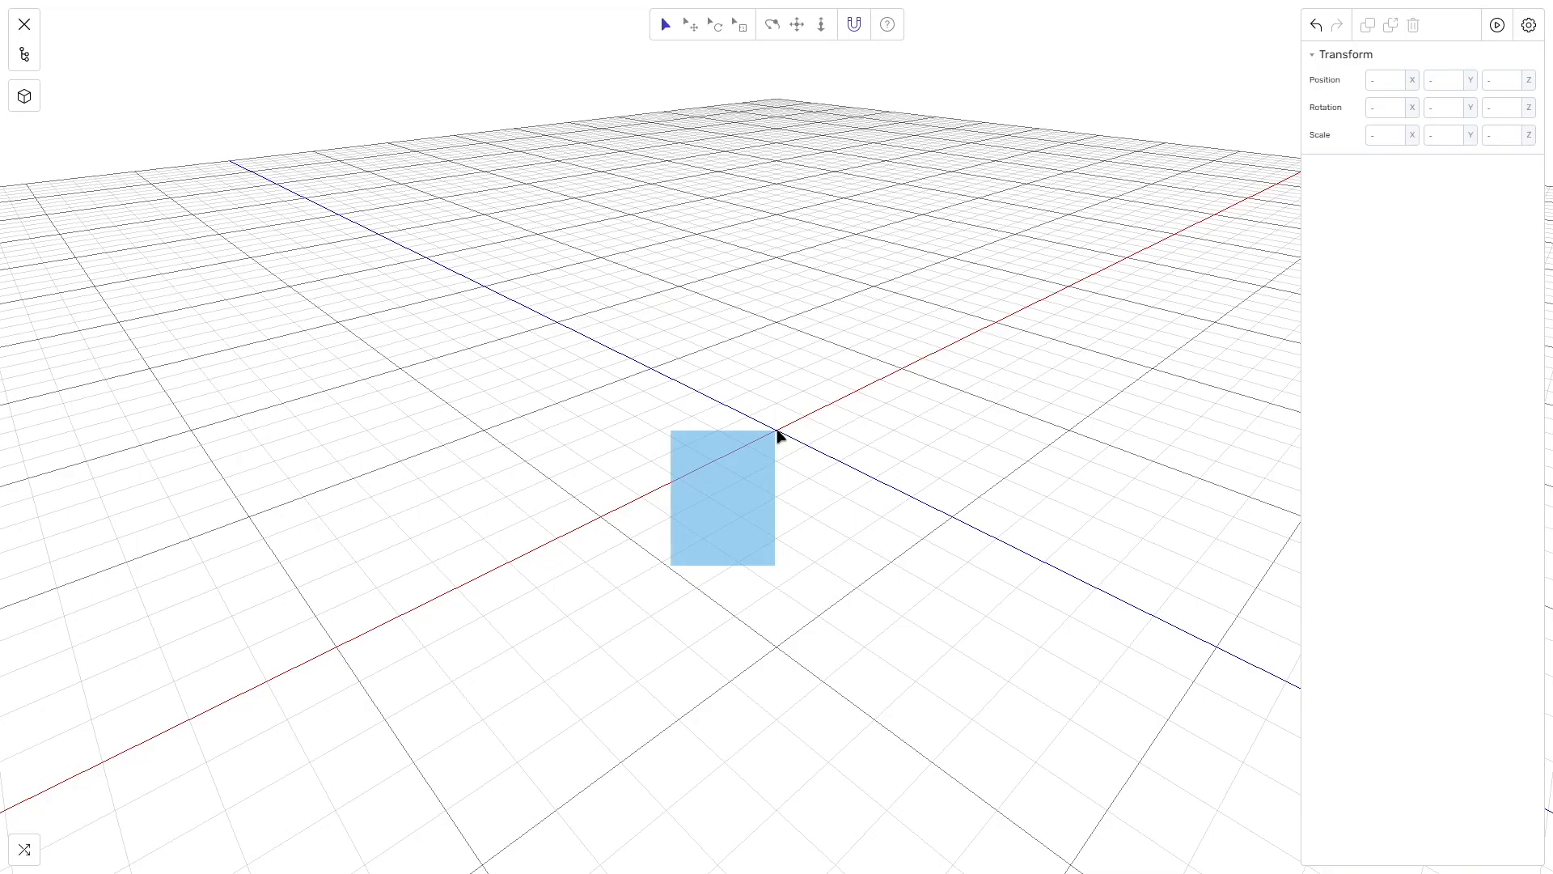
pyautogui.moveTo(782, 437); pyautogui.dragTo(777, 436)
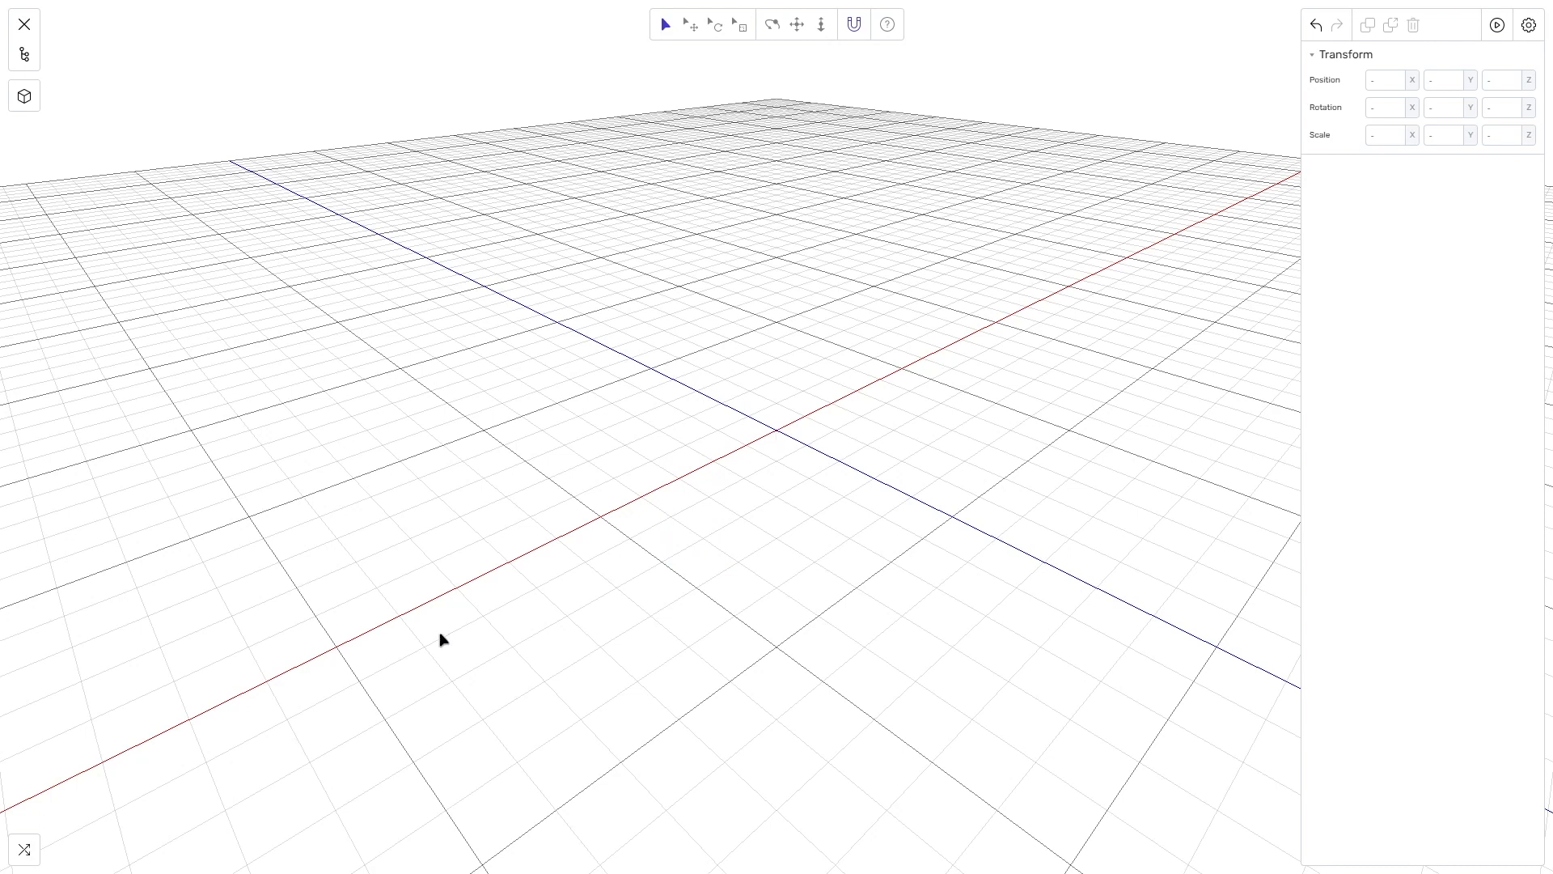
# - Show the state transition editor and add two more states, State 2 and State 3
pyautogui.click(22, 851)
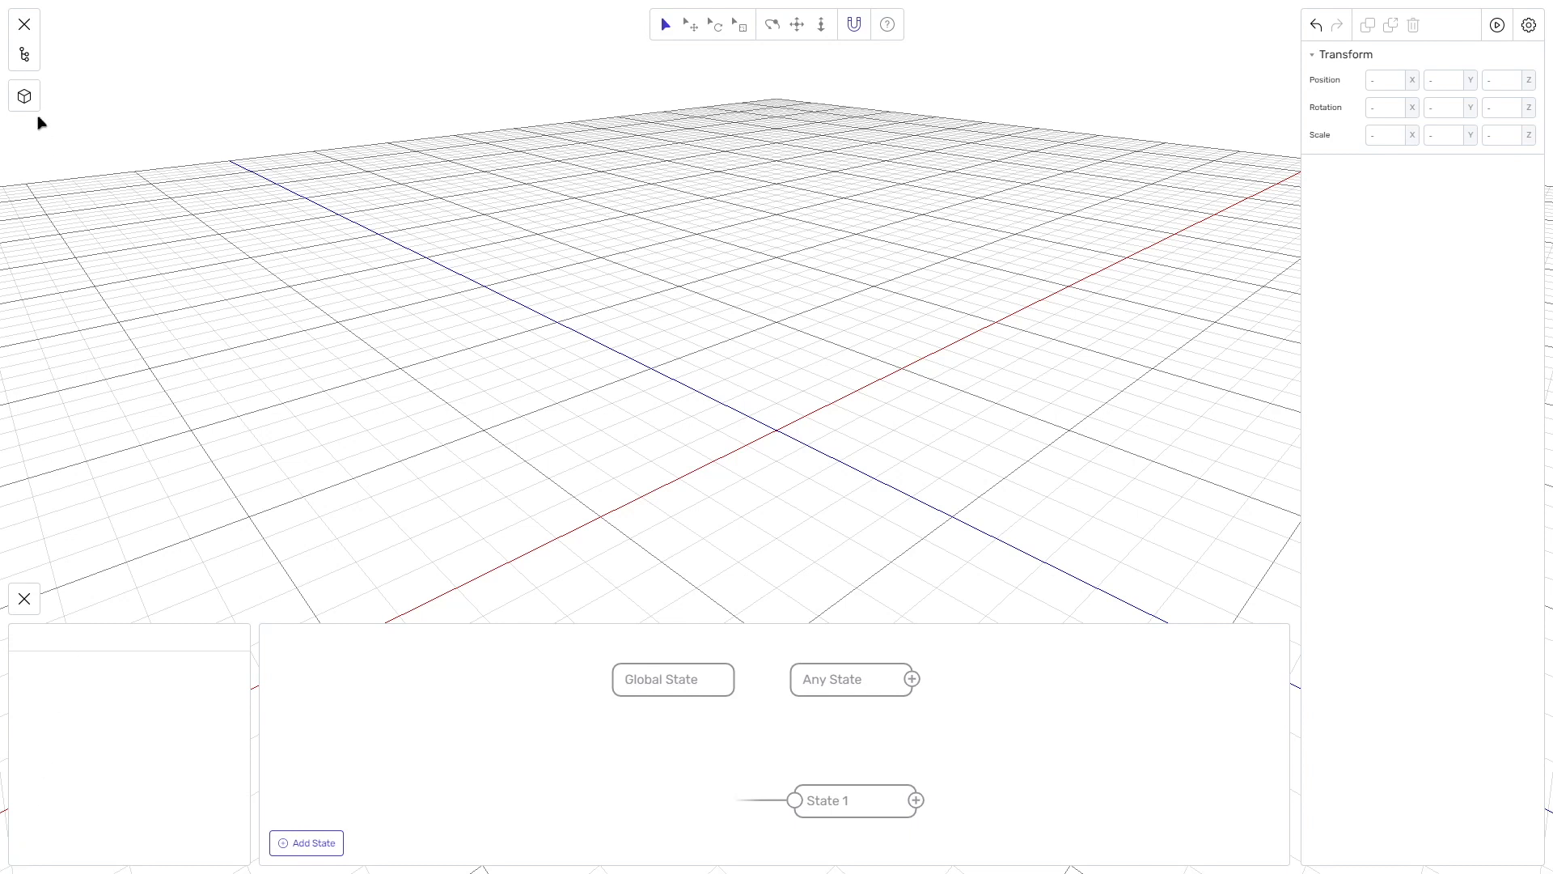
pyautogui.click(26, 54)
pyautogui.click(214, 25)
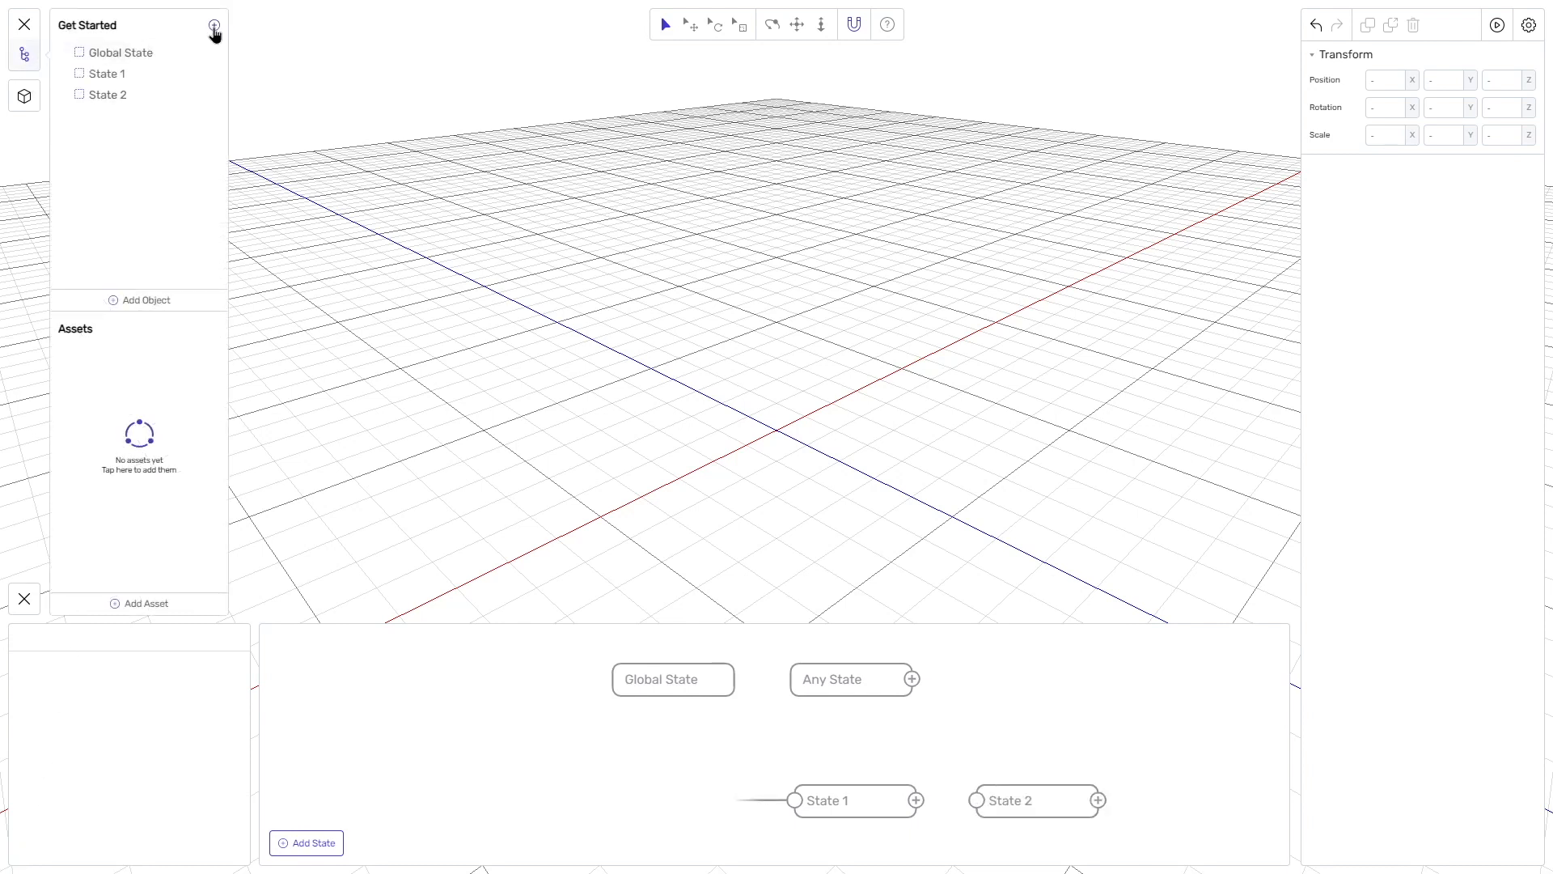
pyautogui.click(303, 844)
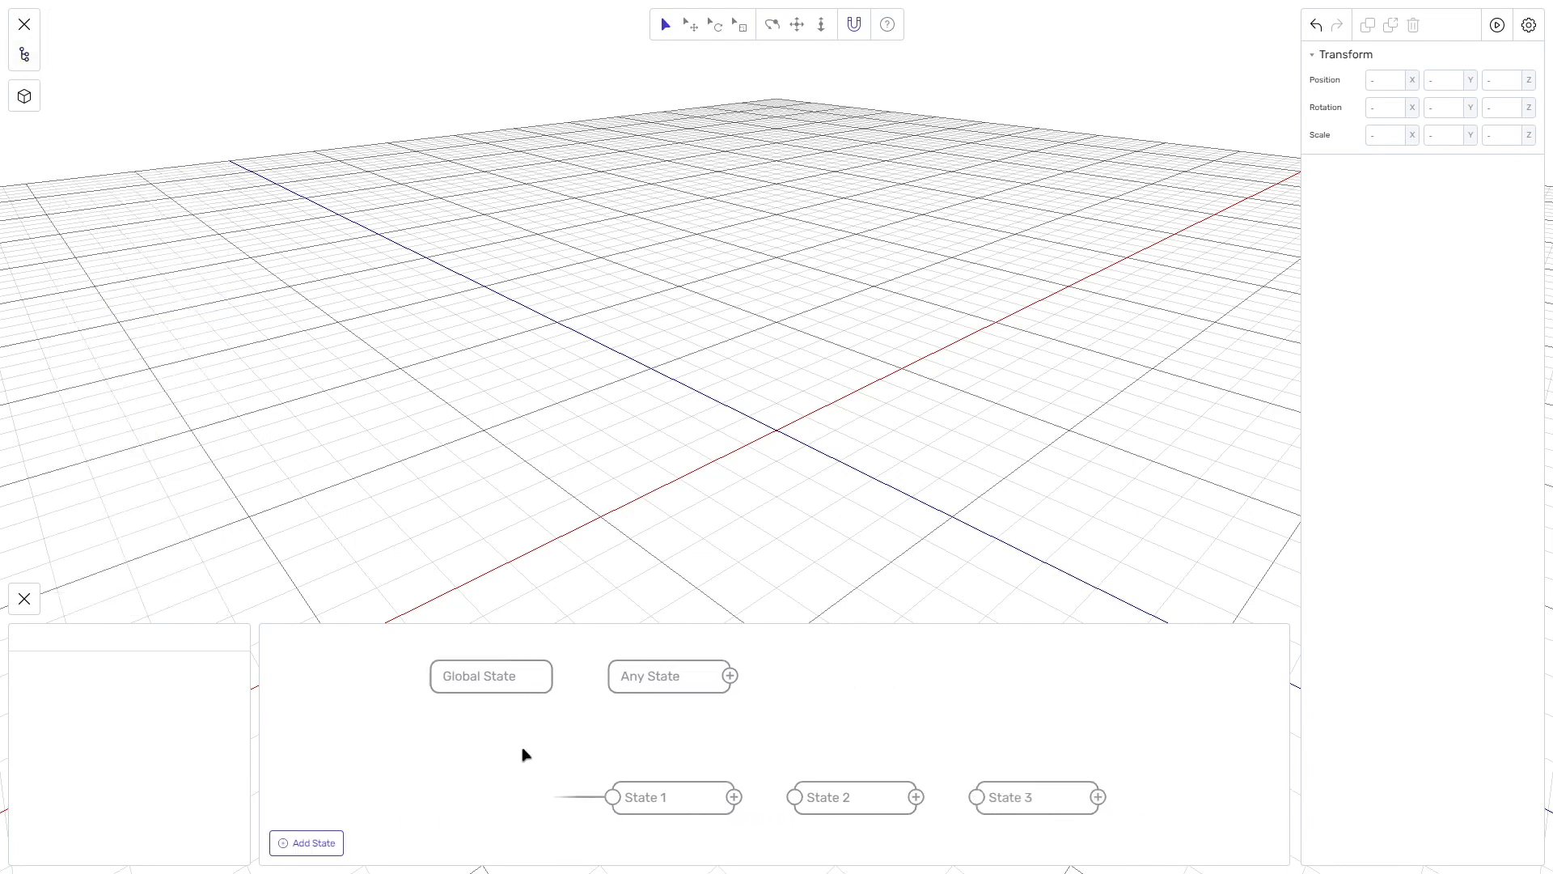
# - Connect State 1 to State 2 with a transition and look through its trigger type and repeat options
pyautogui.moveTo(734, 797); pyautogui.dragTo(795, 803)
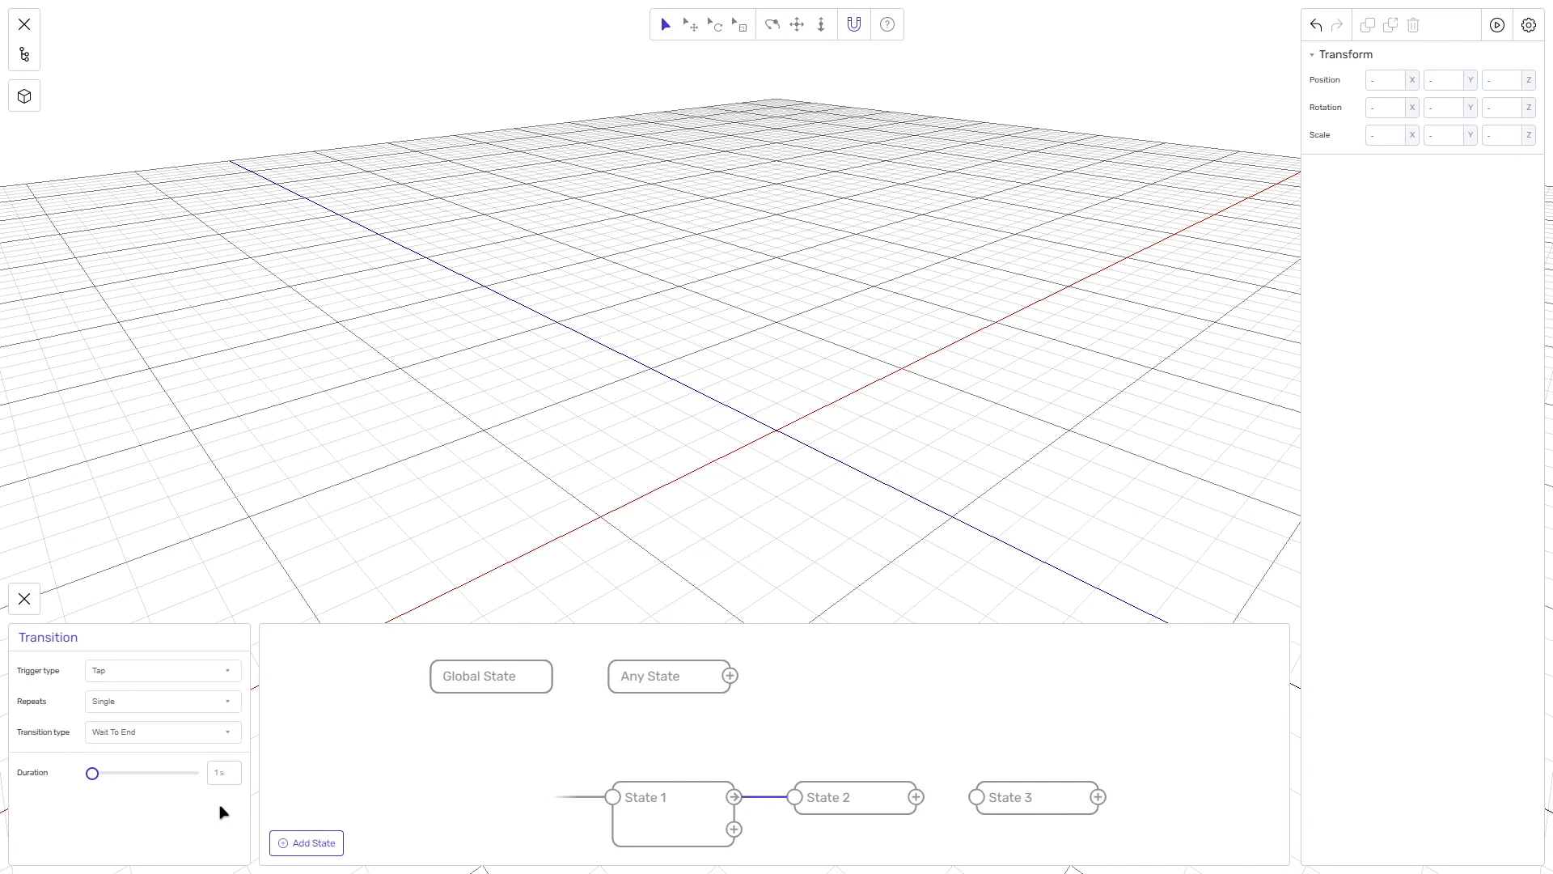
pyautogui.click(229, 673)
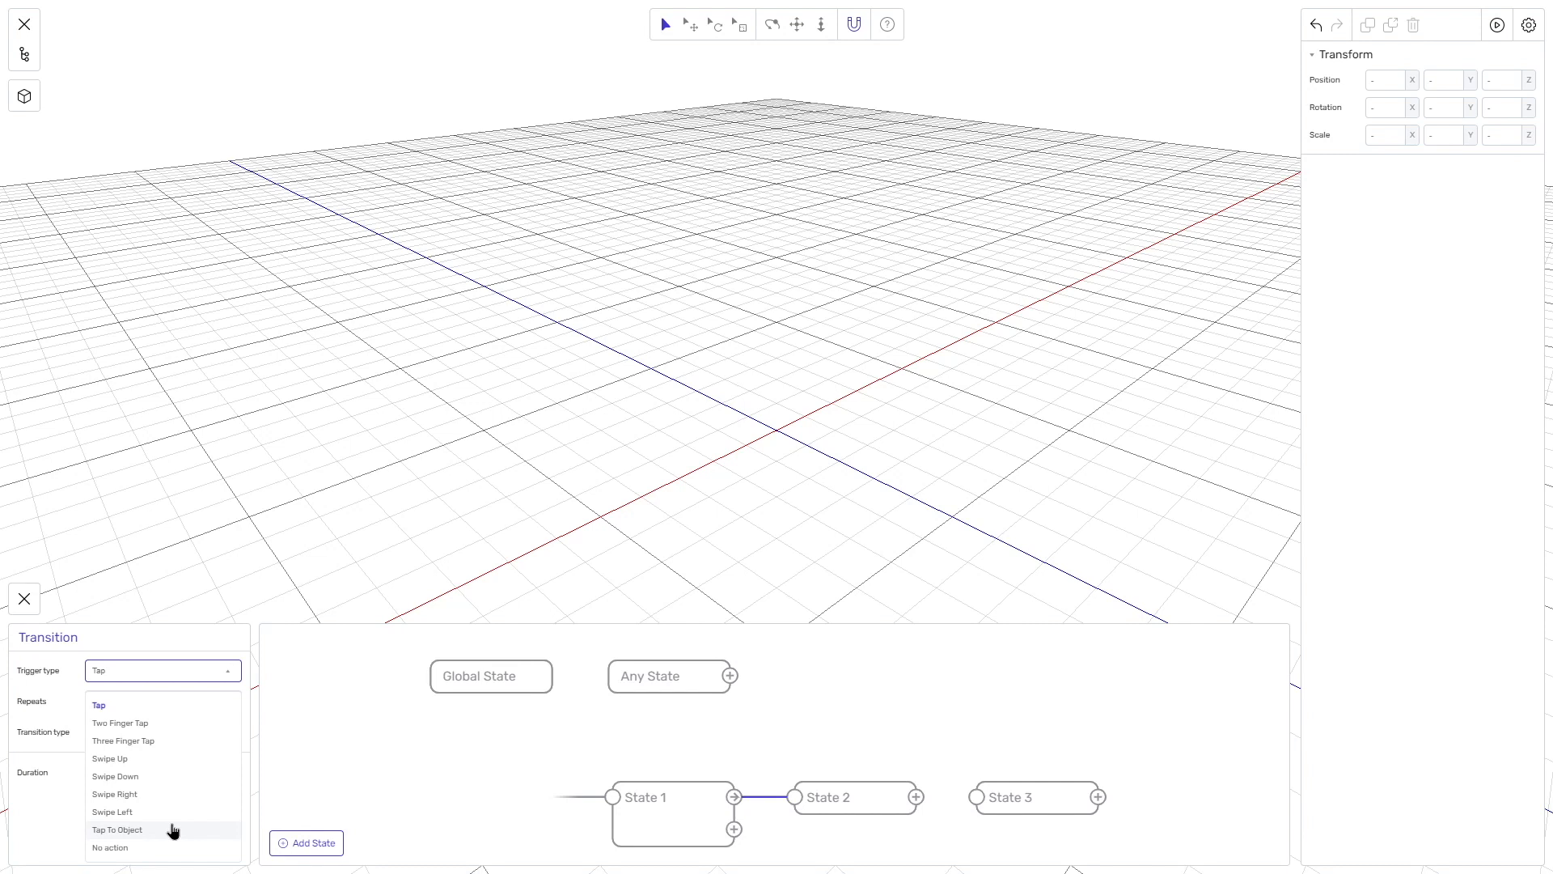
pyautogui.click(232, 674)
pyautogui.click(232, 706)
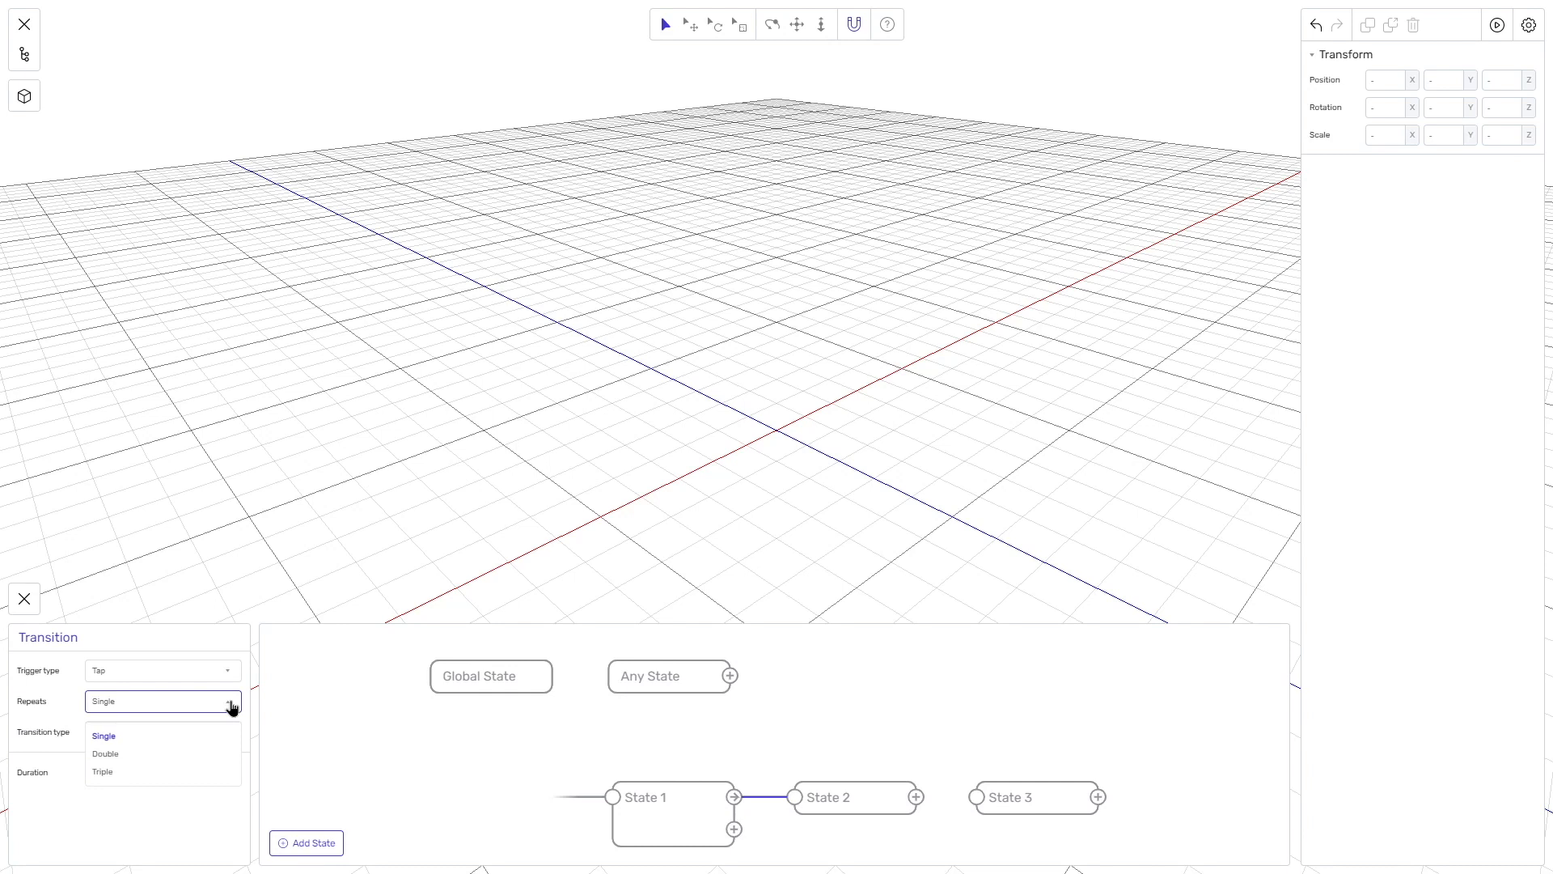
pyautogui.click(232, 703)
# - Set the transition's trigger type to Two Finger Tap, repeats to Double and transition type to Interrupt
pyautogui.click(229, 673)
pyautogui.click(213, 722)
pyautogui.click(215, 705)
pyautogui.click(198, 753)
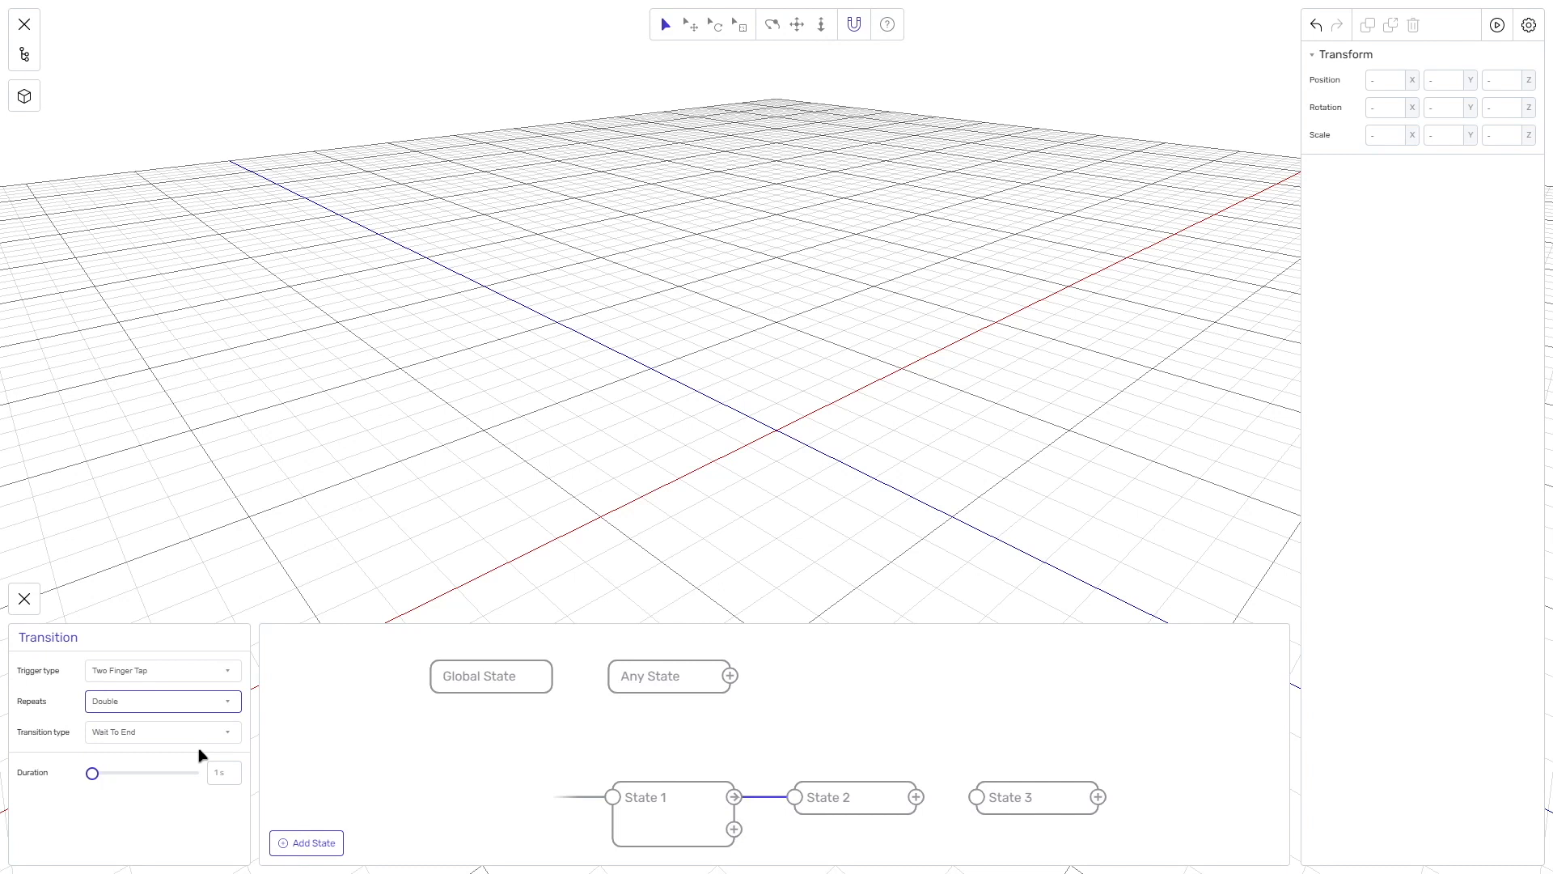
pyautogui.click(206, 736)
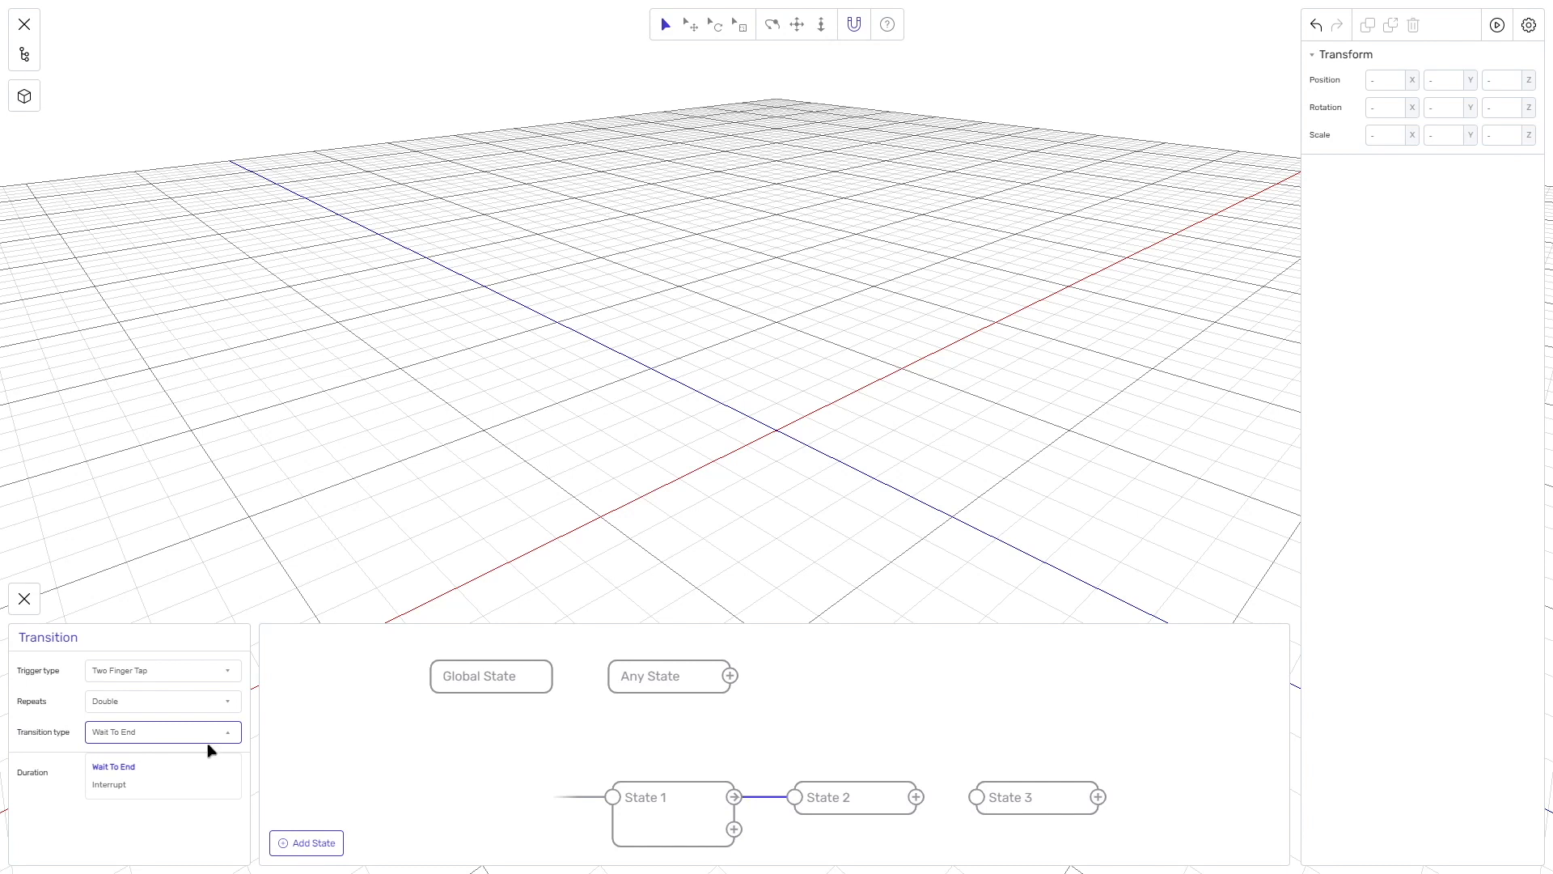
pyautogui.click(199, 785)
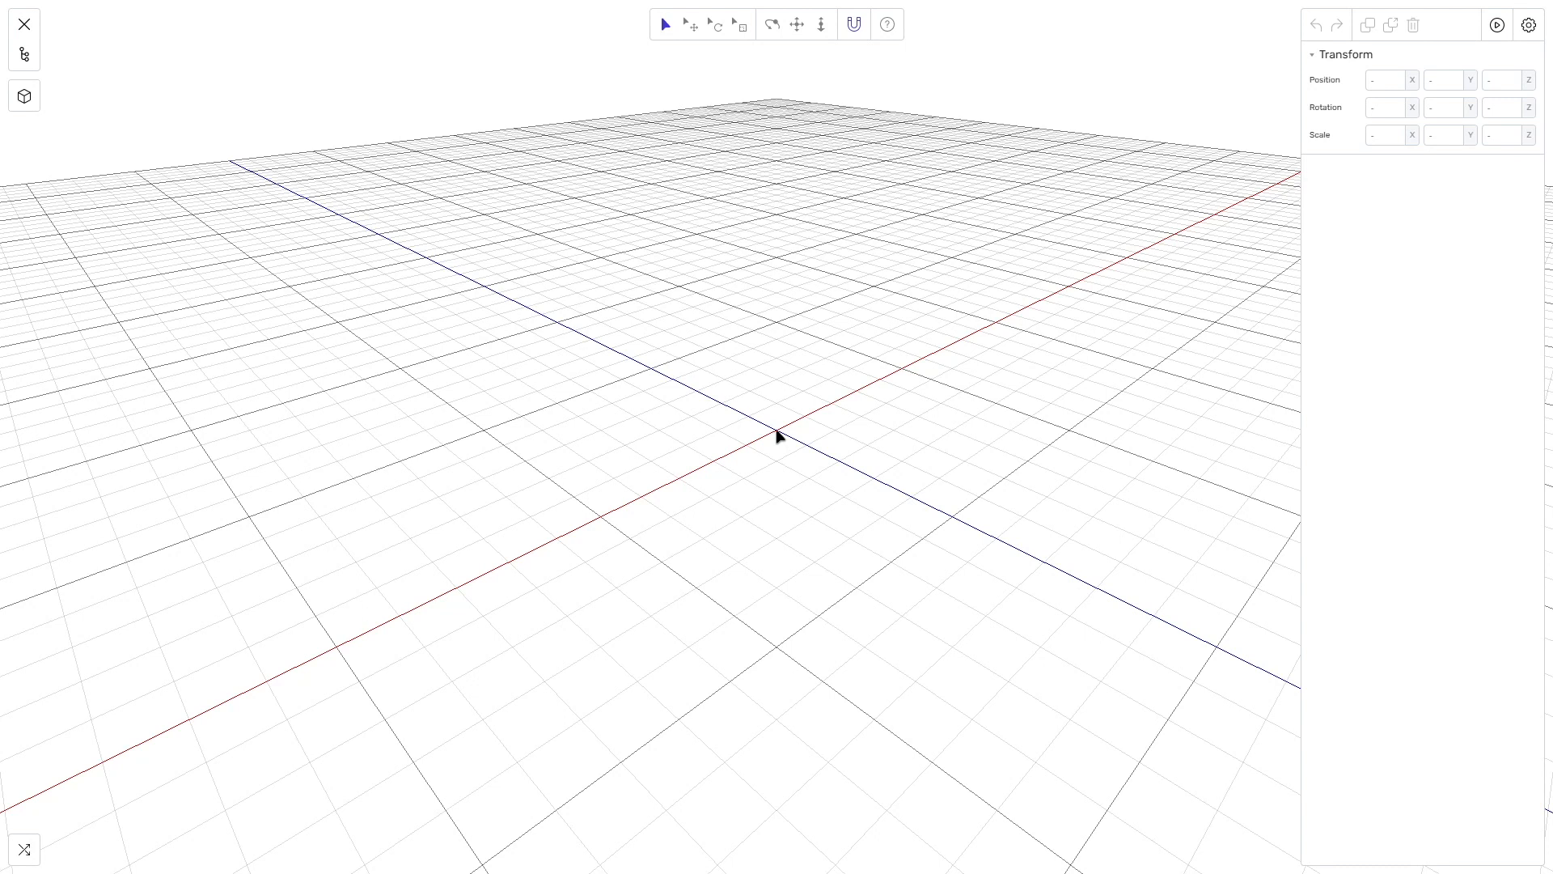
# - Add a cube primitive under Global State and raise it to about 5 cm on Y
pyautogui.click(24, 54)
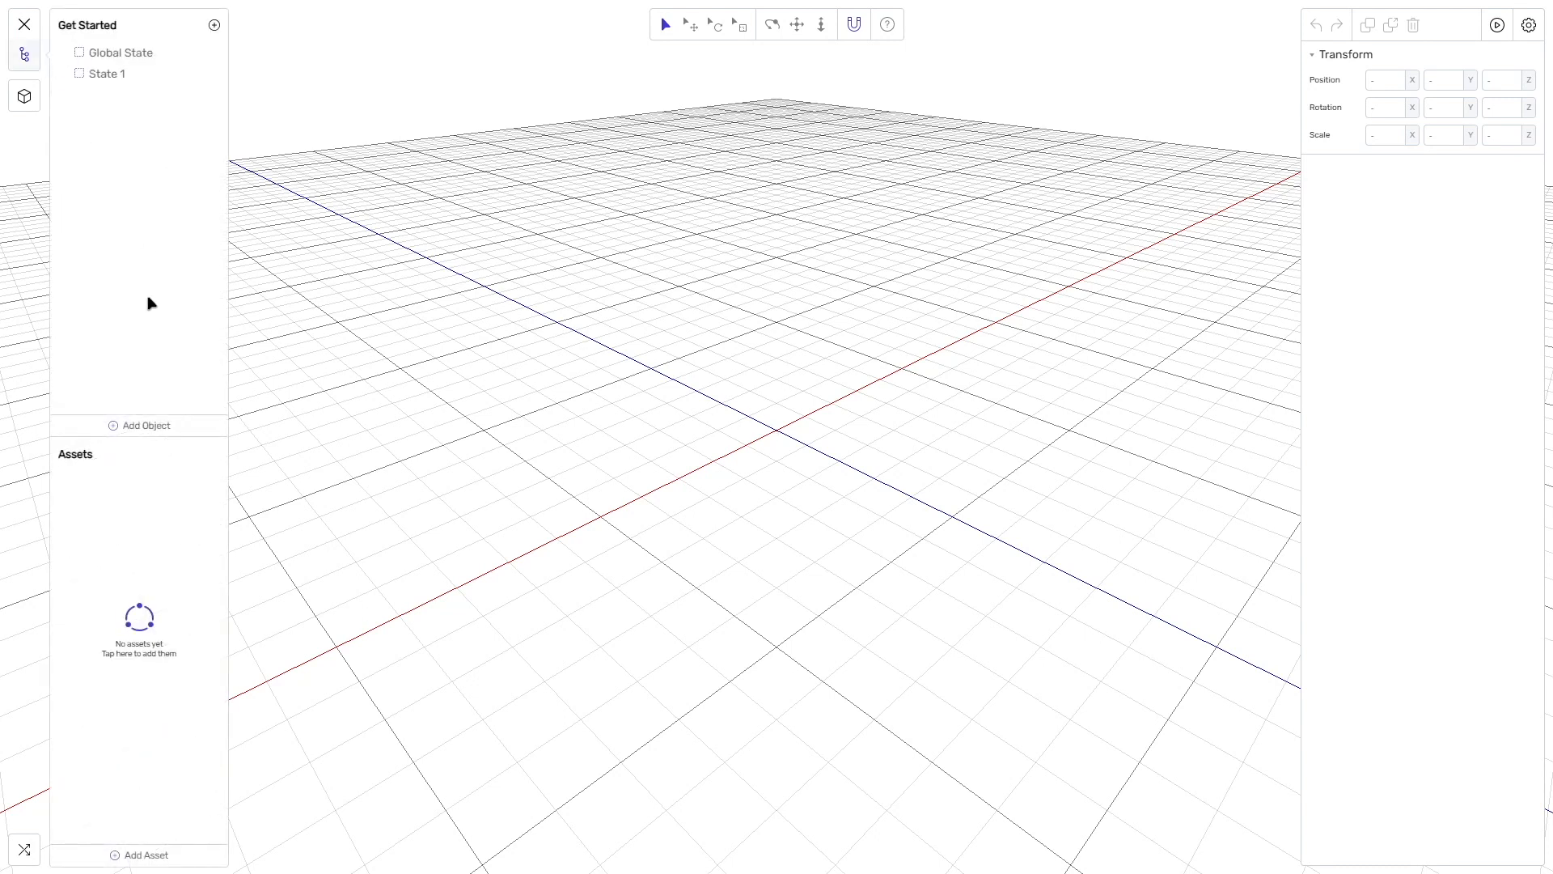
pyautogui.click(162, 426)
pyautogui.click(279, 422)
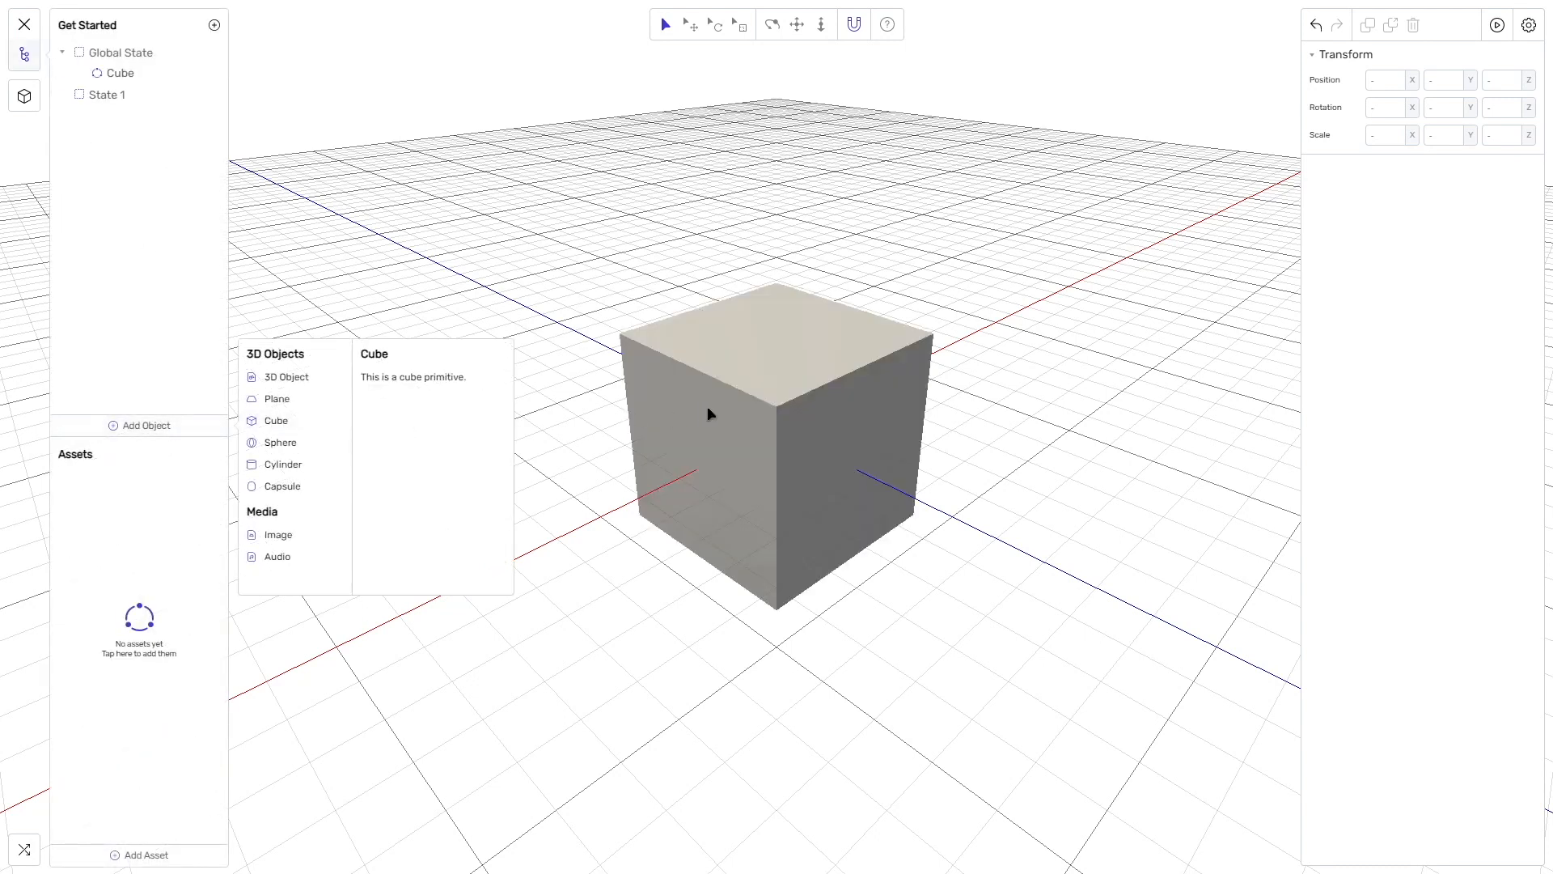
pyautogui.click(759, 406)
pyautogui.scroll(-3, 763, 410)
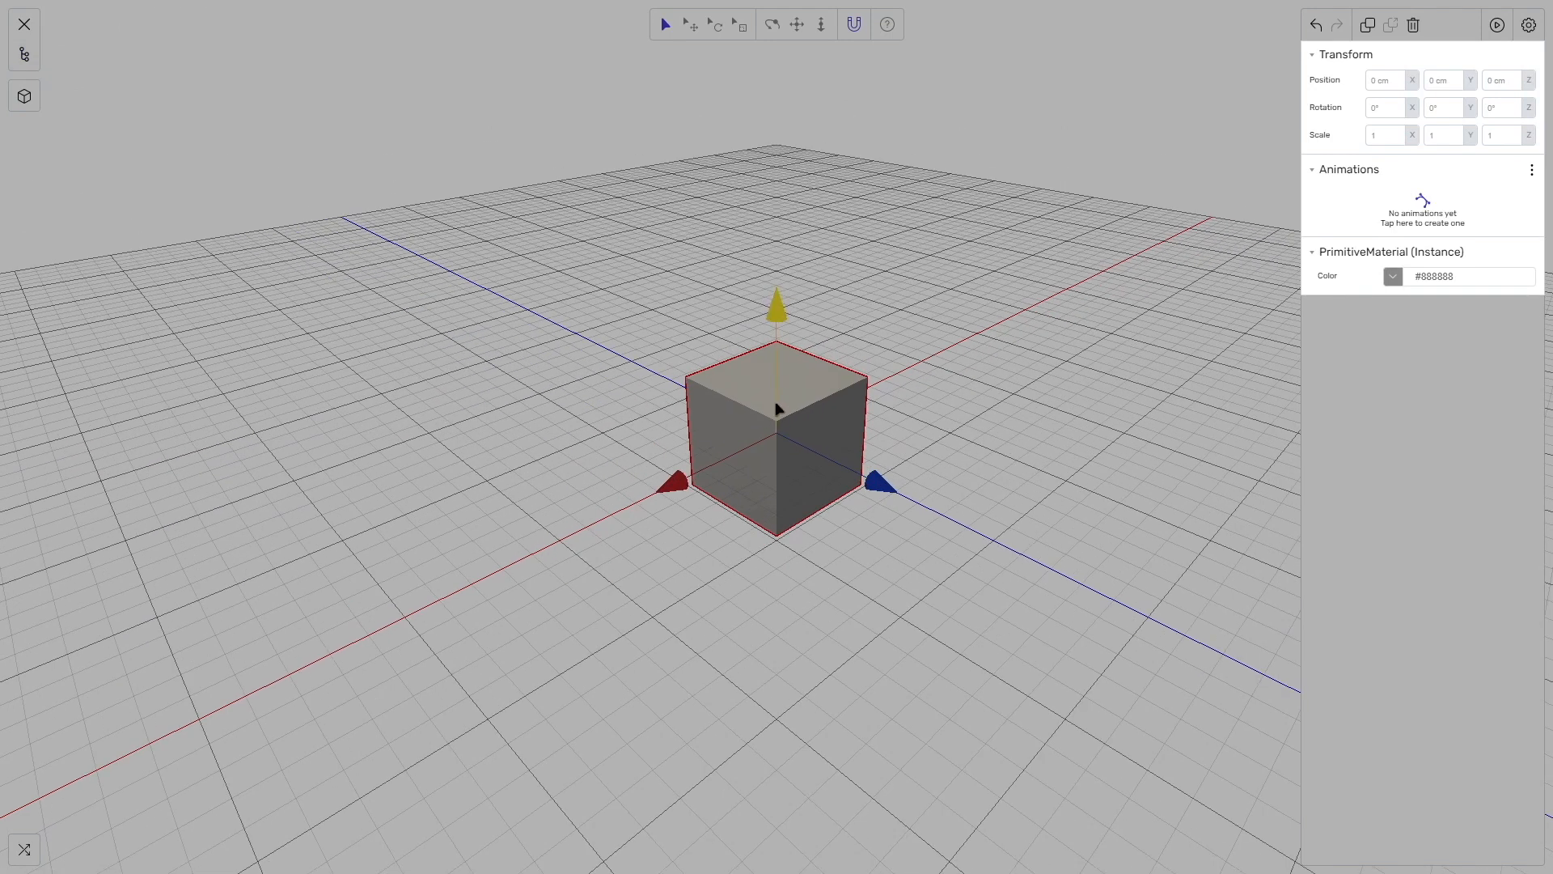
pyautogui.moveTo(775, 409); pyautogui.dragTo(778, 333)
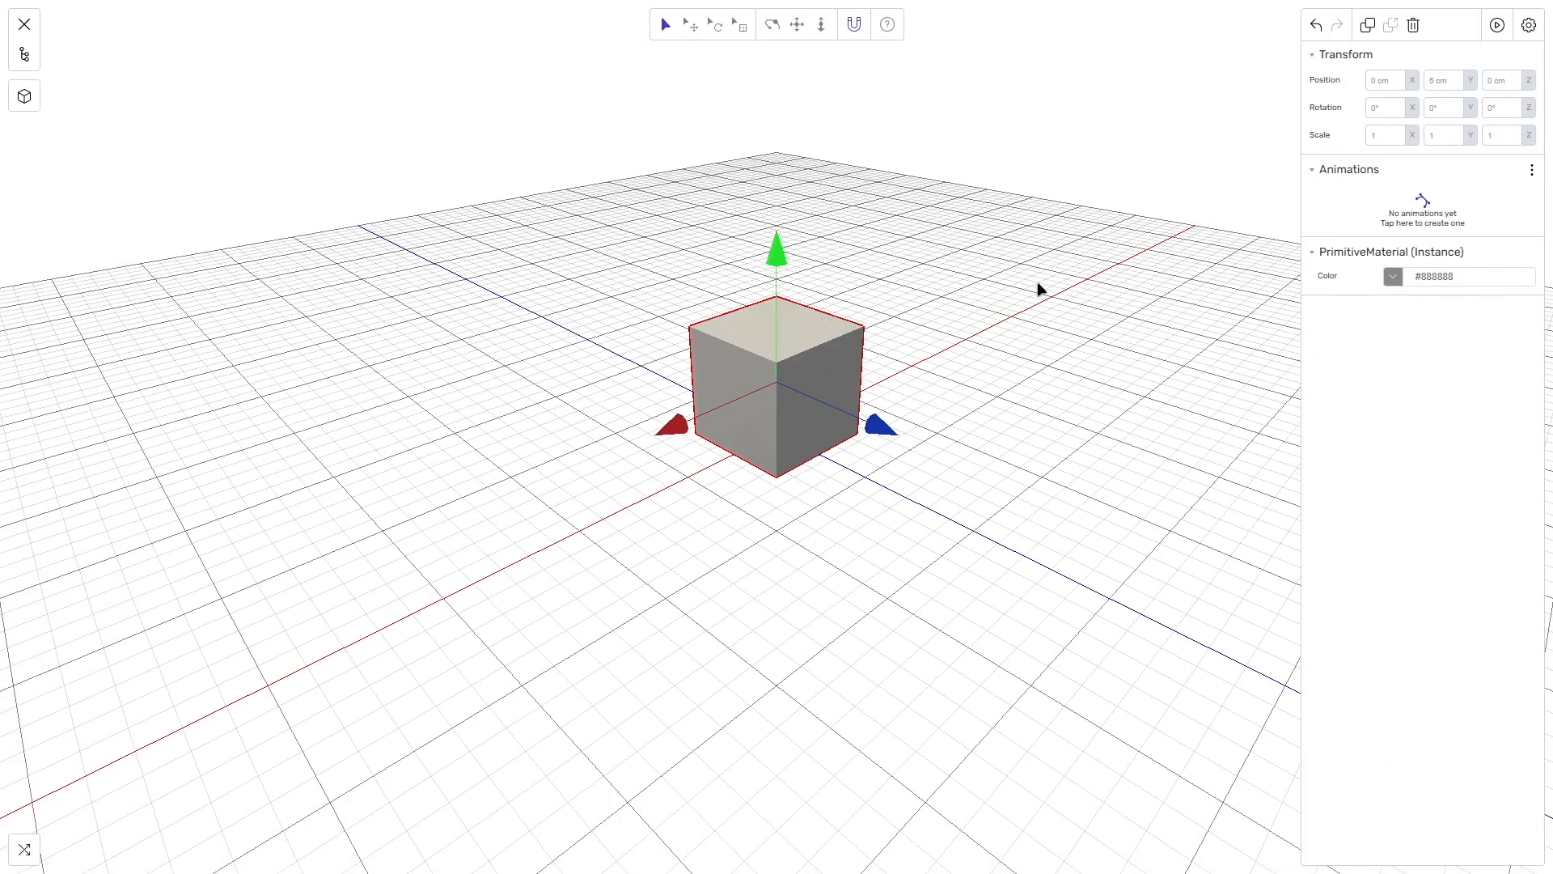
# - Create an animation on the cube and record it rising to about 16.8 cm on Y at 3 seconds
pyautogui.click(1407, 211)
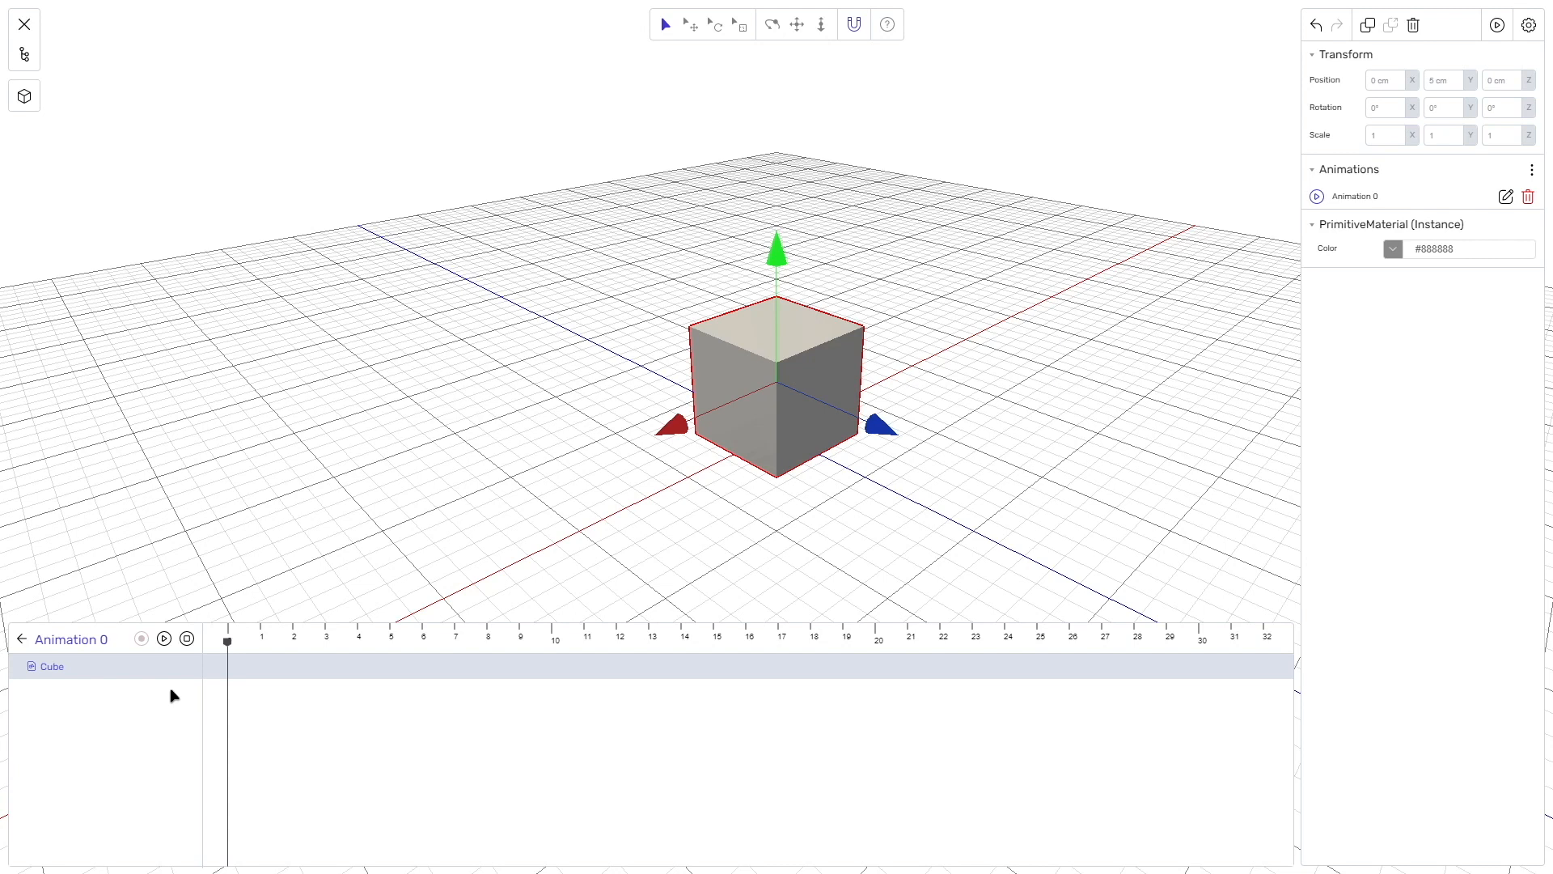
pyautogui.click(142, 639)
pyautogui.moveTo(227, 640); pyautogui.dragTo(328, 645)
pyautogui.moveTo(782, 356); pyautogui.dragTo(799, 114)
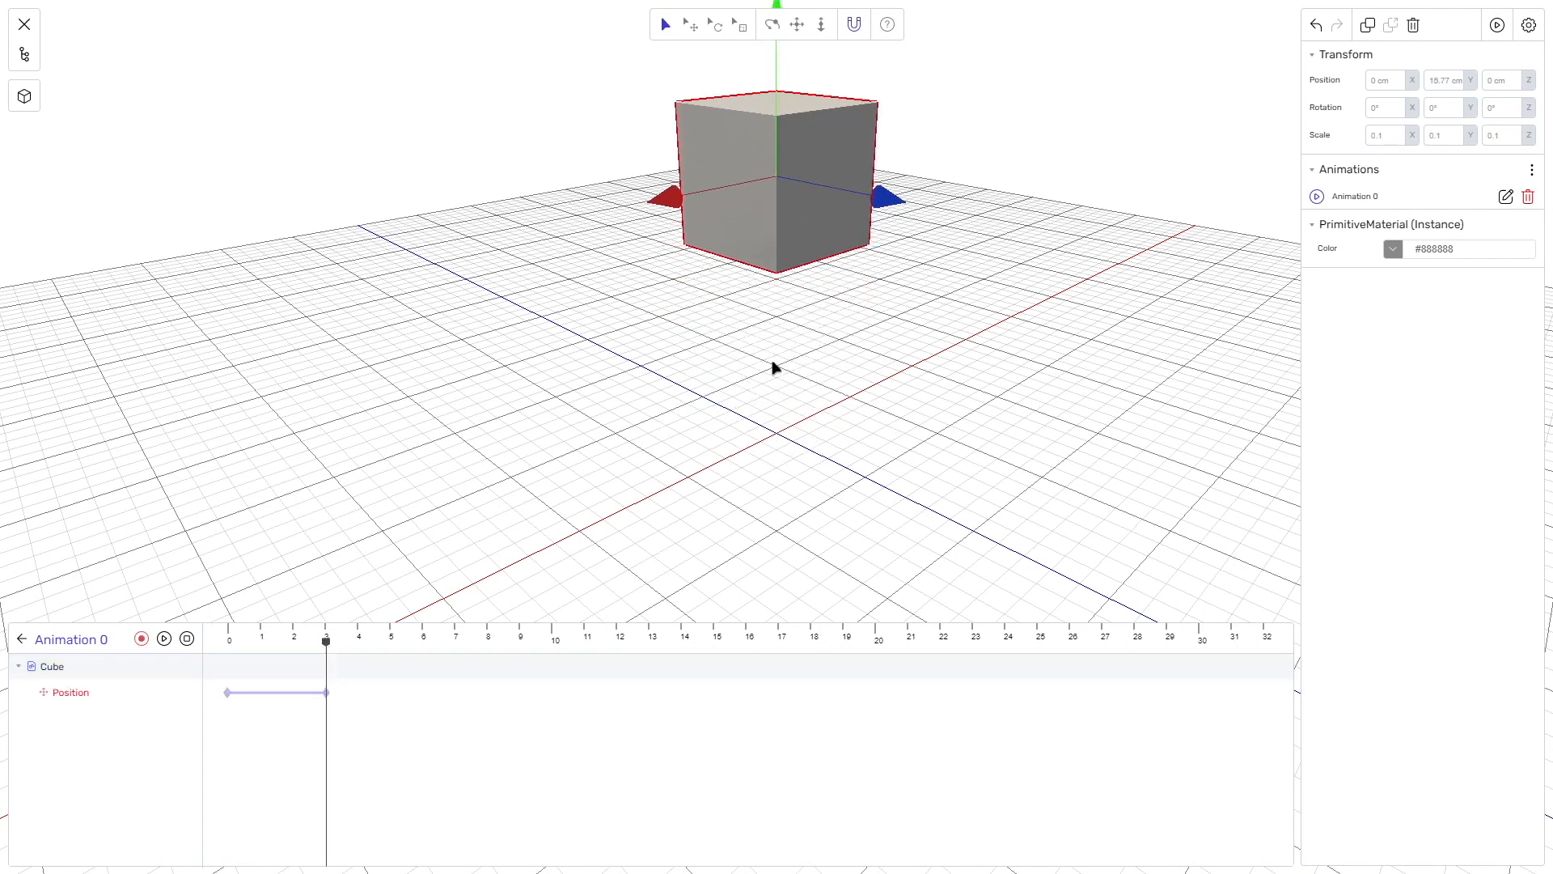
# - Preview the recorded movement and shift the end position keyframe to about 2 seconds, returning the playhead to the start
pyautogui.moveTo(324, 647); pyautogui.dragTo(229, 645)
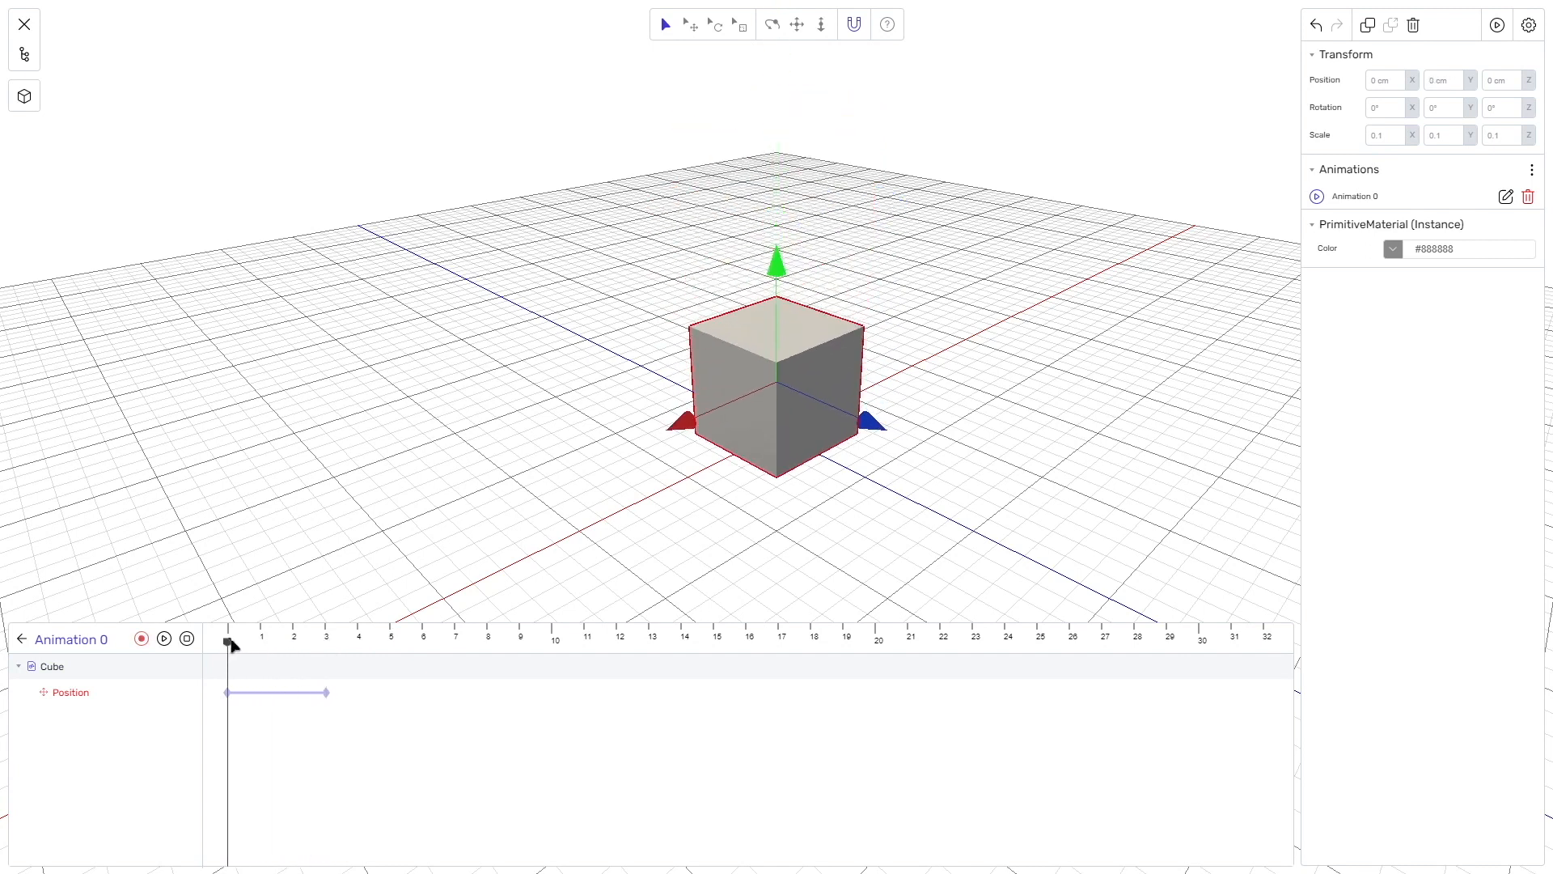
pyautogui.moveTo(229, 645)
pyautogui.mouseDown()
pyautogui.moveTo(326, 642)
pyautogui.moveTo(227, 648)
pyautogui.mouseUp()
pyautogui.moveTo(326, 694); pyautogui.dragTo(298, 696)
pyautogui.moveTo(234, 643)
pyautogui.mouseDown()
pyautogui.moveTo(297, 647)
pyautogui.moveTo(230, 647)
pyautogui.mouseUp()
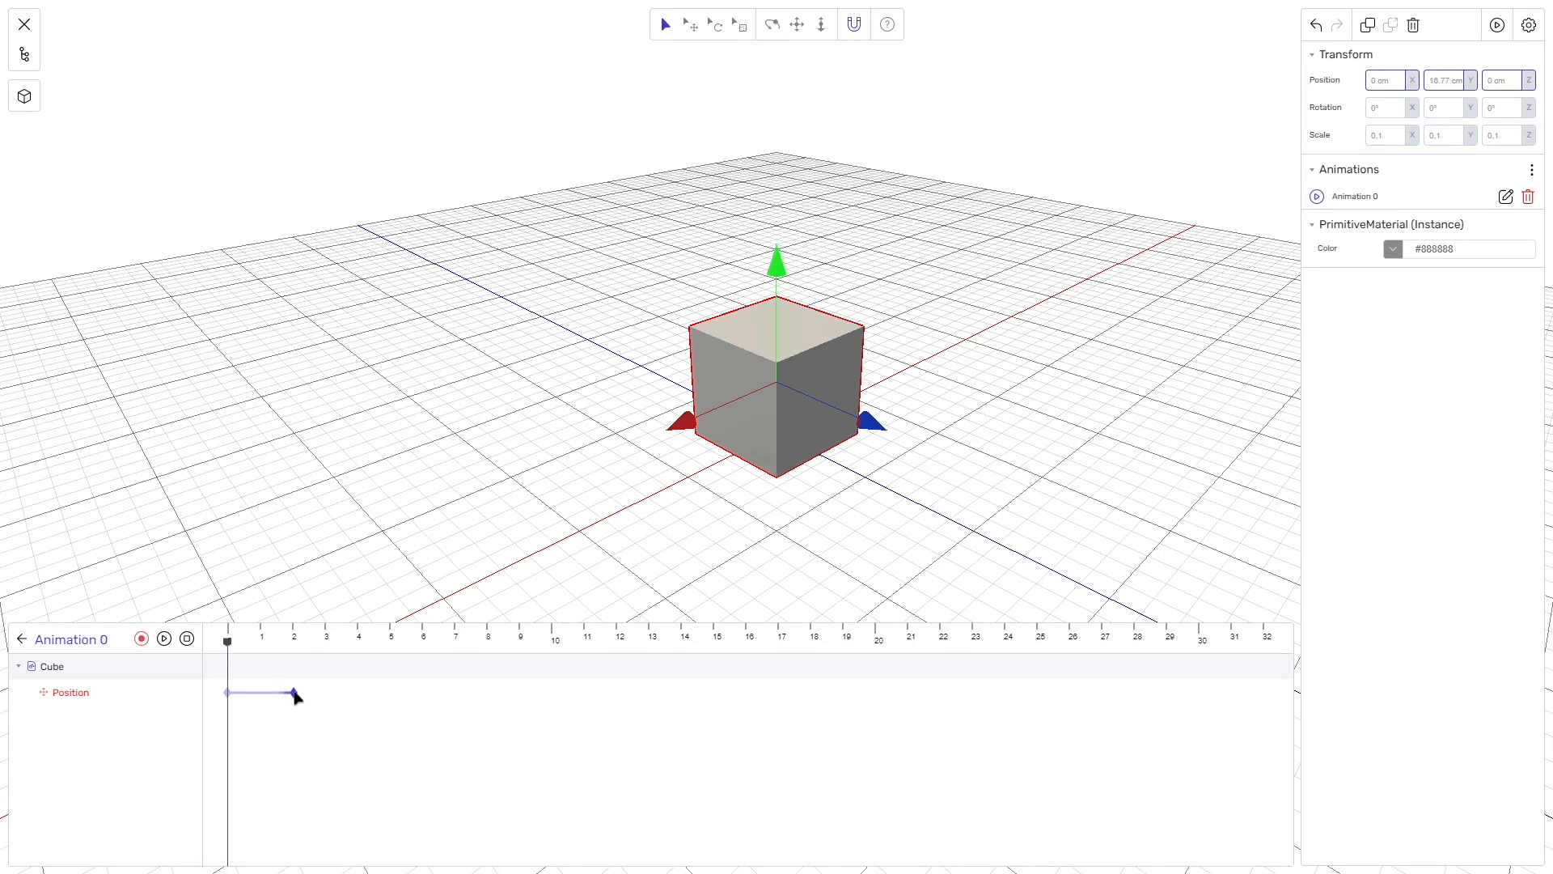
# - Set the end keyframe's Y position to 10 cm and check the cube's movement between both keyframes
pyautogui.click(294, 693)
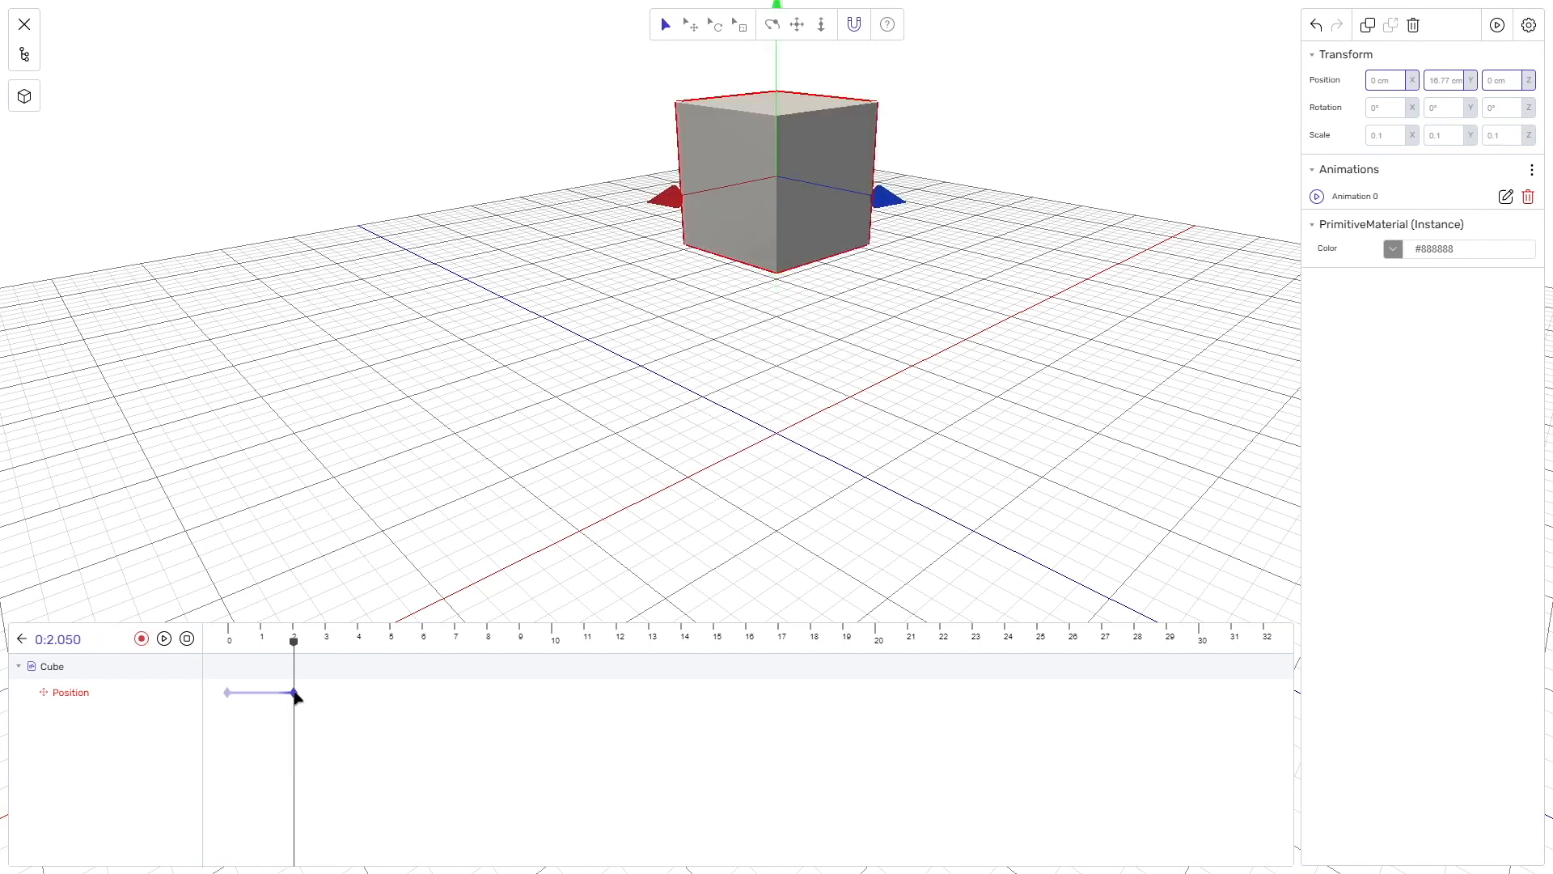
pyautogui.click(1447, 81)
pyautogui.write('10')
pyautogui.press('Return')
pyautogui.moveTo(291, 647); pyautogui.dragTo(228, 643)
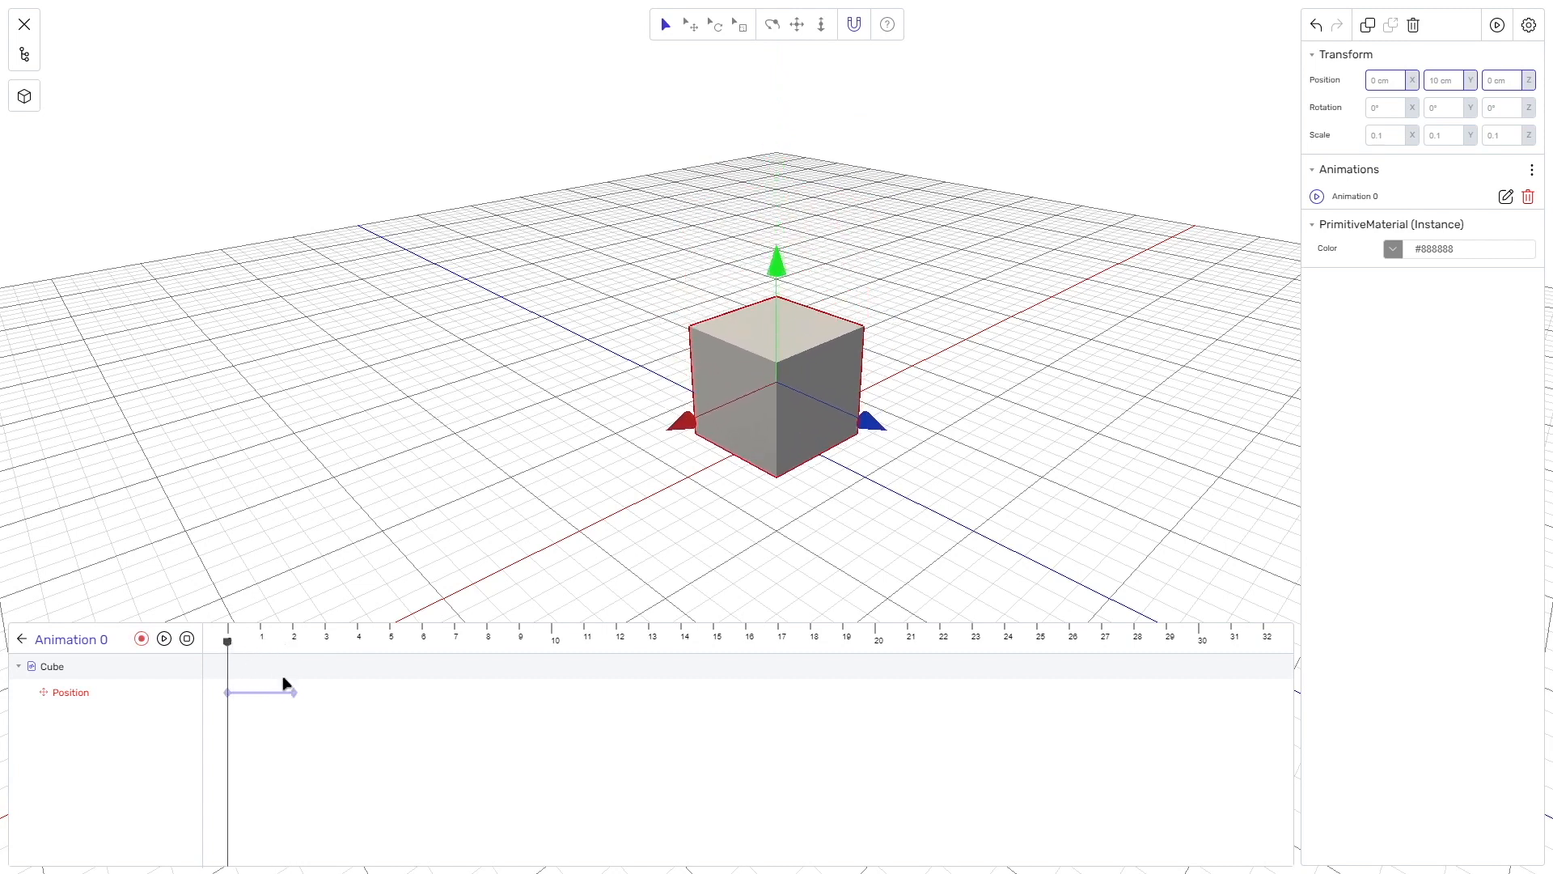
pyautogui.click(294, 693)
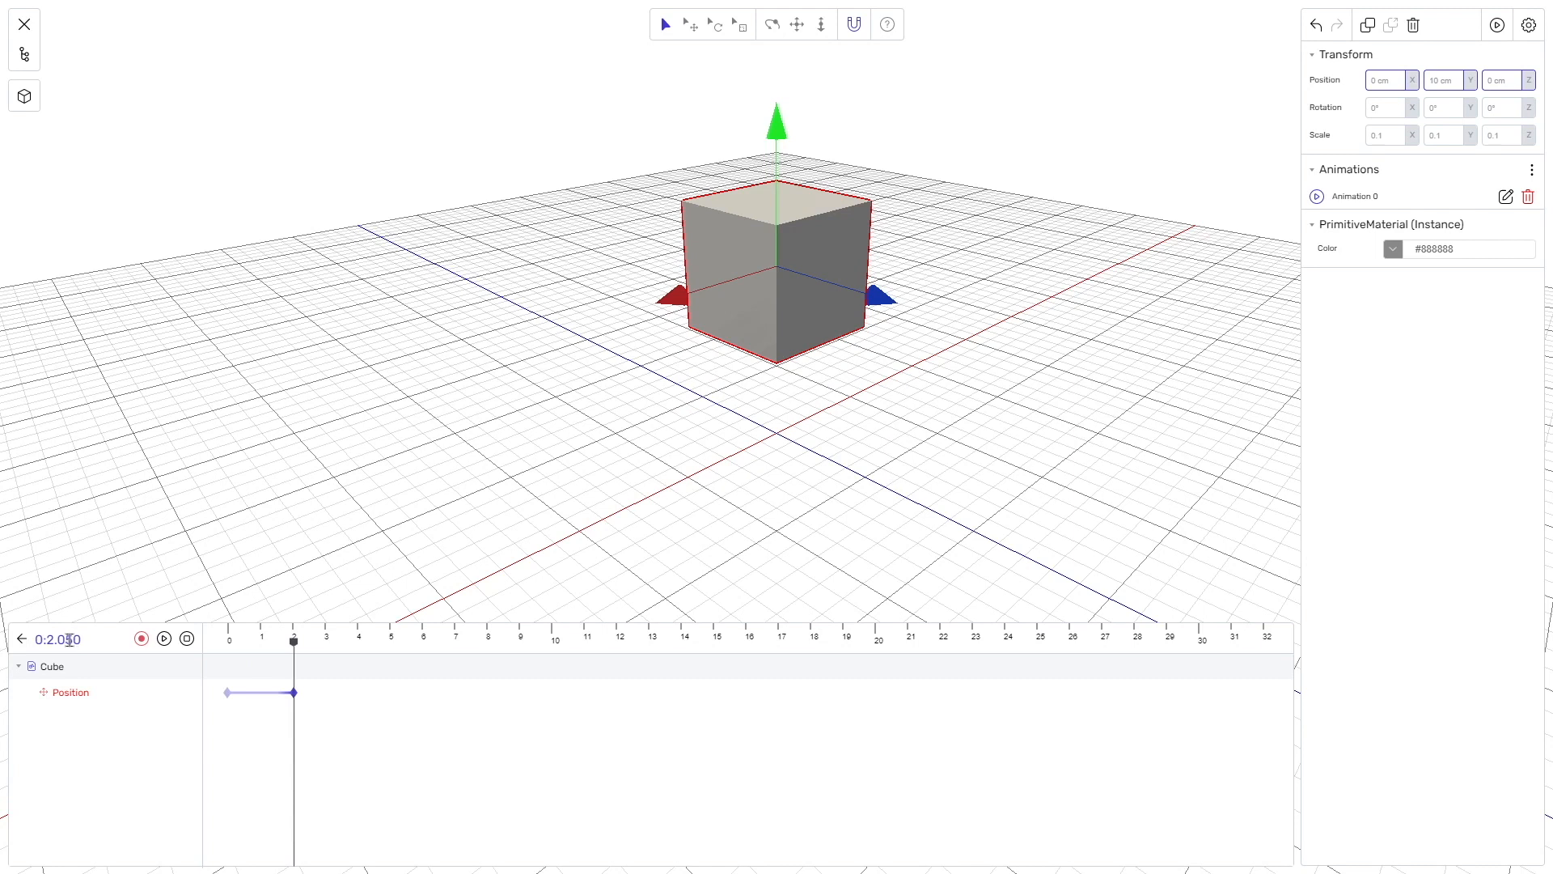
# - Set the end position keyframe's time to 1 second and return the playhead to the start
pyautogui.moveTo(46, 639); pyautogui.dragTo(97, 641)
pyautogui.write('1')
pyautogui.press('Return')
pyautogui.moveTo(255, 645); pyautogui.dragTo(230, 645)
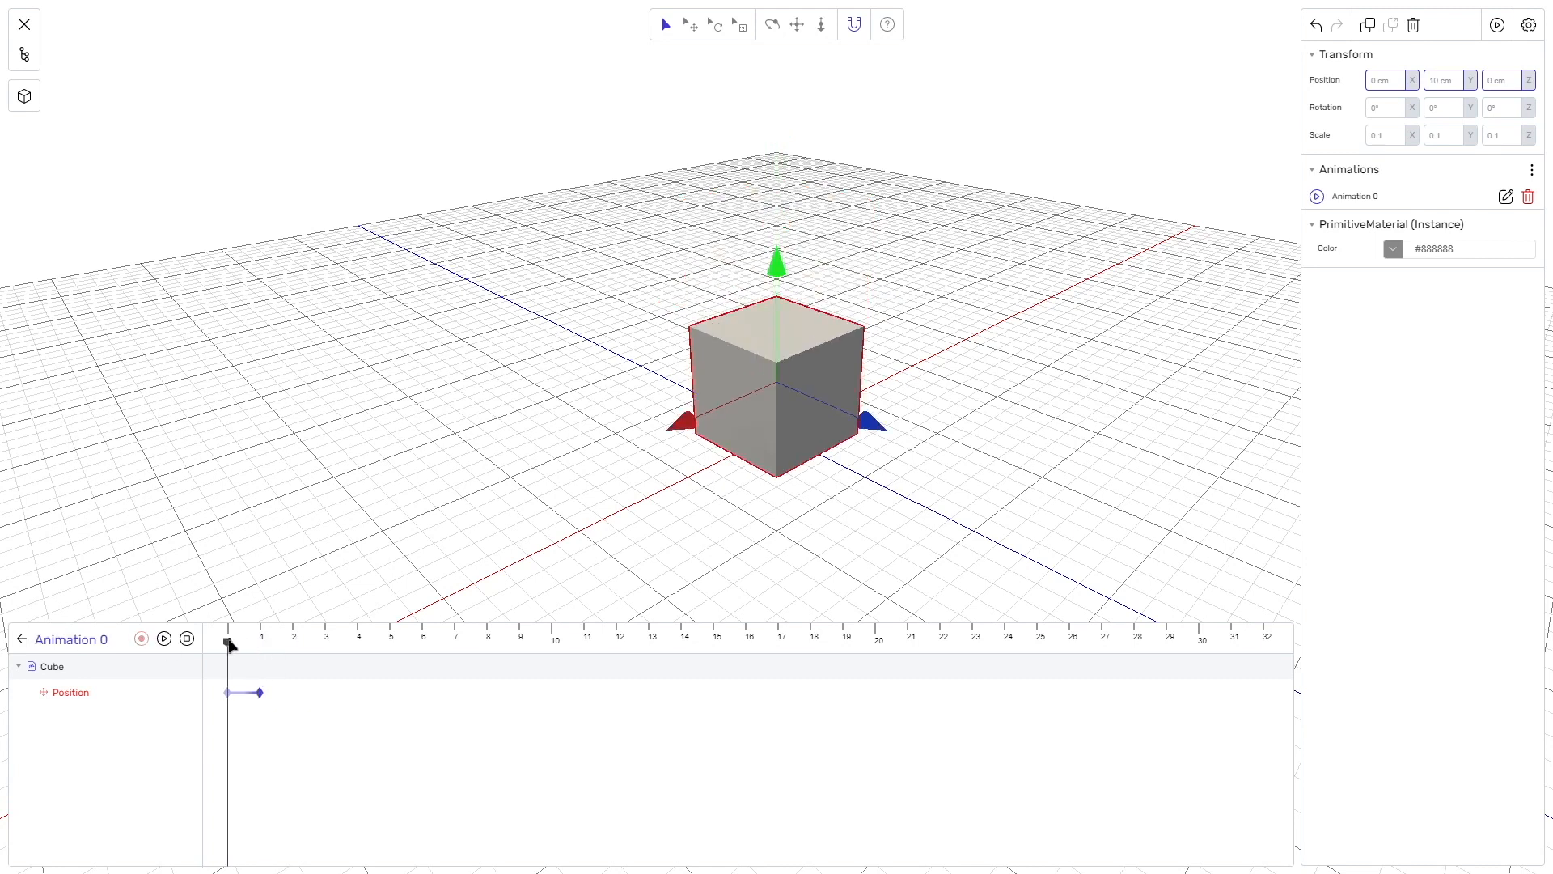
# - Set the time of the cube's raised position keyframe to 0.5 seconds
pyautogui.click(260, 692)
pyautogui.moveTo(48, 639); pyautogui.dragTo(132, 648)
pyautogui.write('0.5')
pyautogui.press('Return')
# - Add a keyframe lowering the cube back to 0 cm on Y and set its time to 1 second
pyautogui.moveTo(243, 643); pyautogui.dragTo(260, 646)
pyautogui.moveTo(777, 253); pyautogui.dragTo(778, 370)
pyautogui.click(260, 691)
pyautogui.moveTo(63, 640)
pyautogui.mouseDown()
pyautogui.moveTo(84, 641)
pyautogui.moveTo(37, 640)
pyautogui.mouseUp()
pyautogui.press('BackSpace')
pyautogui.press('Return')
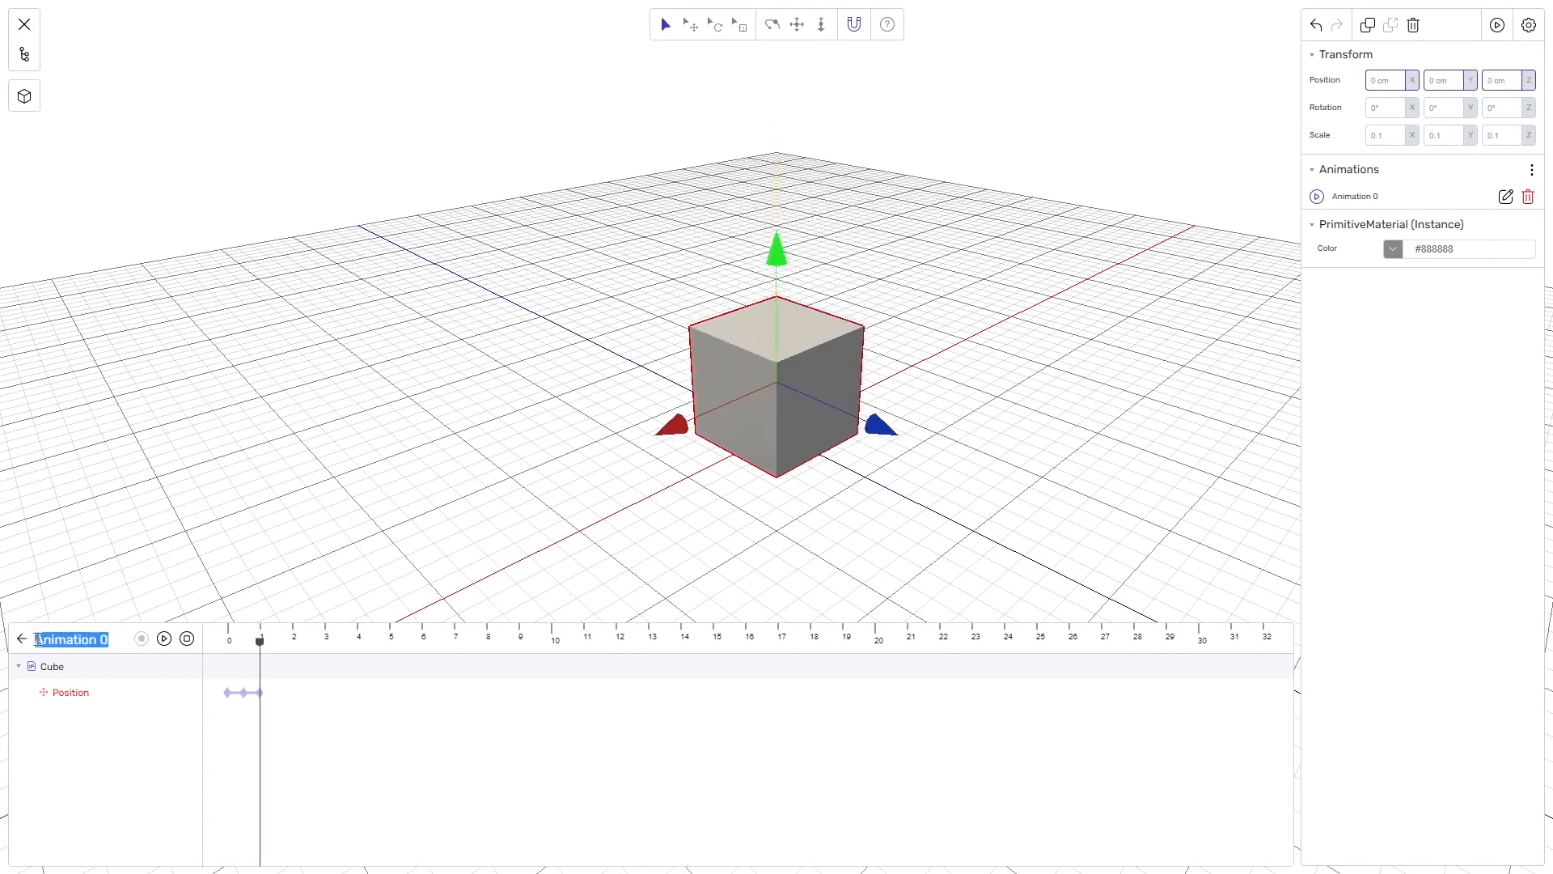
# - Rename the animation as Jump and leave its timeline
pyautogui.write('Jump')
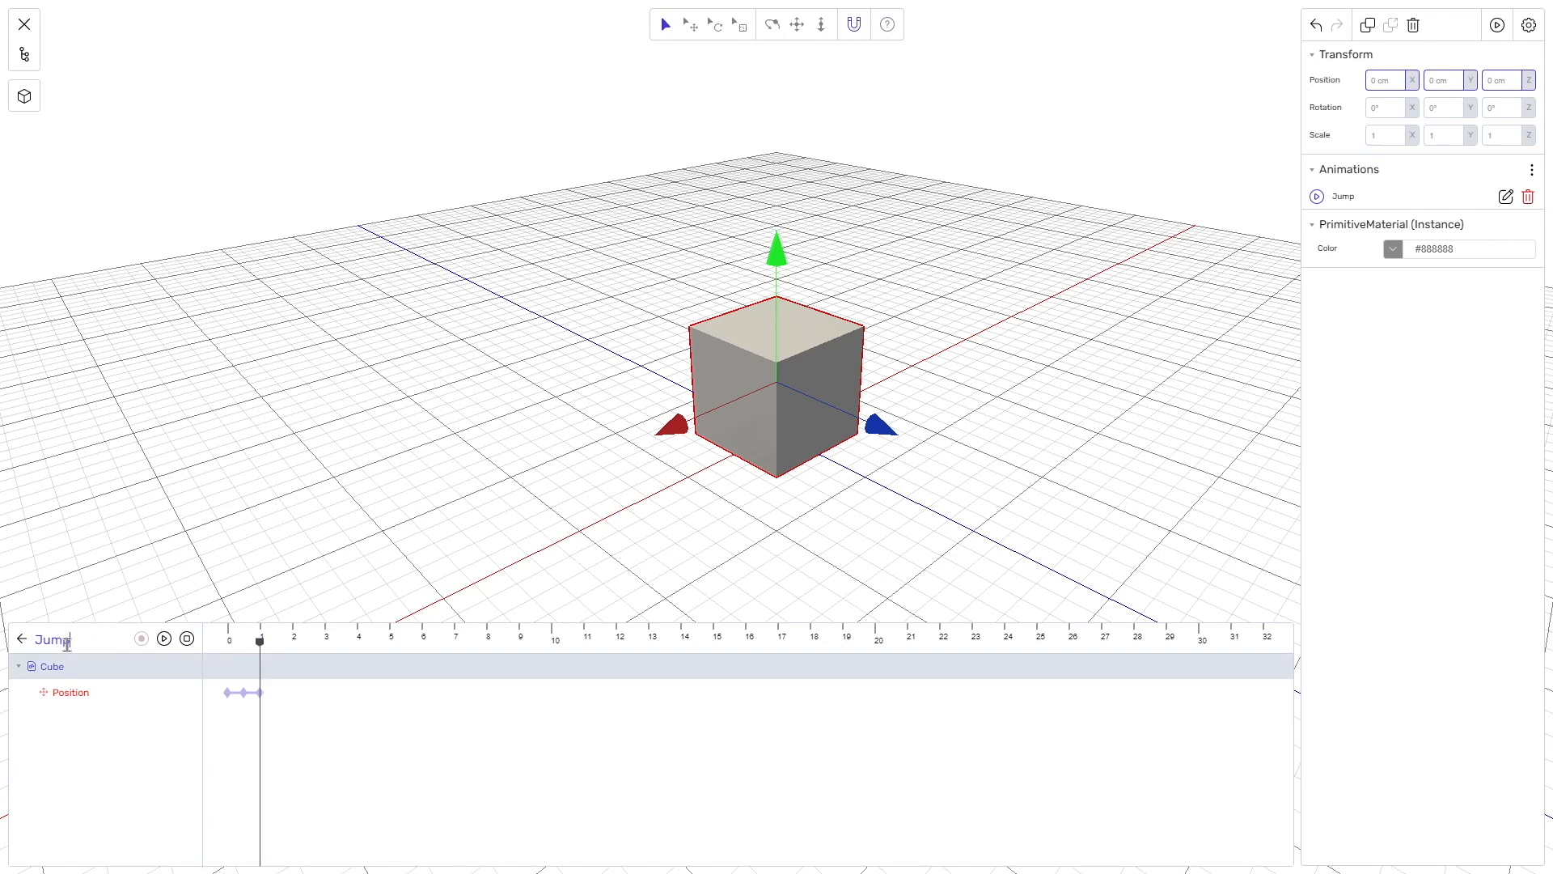
pyautogui.click(22, 640)
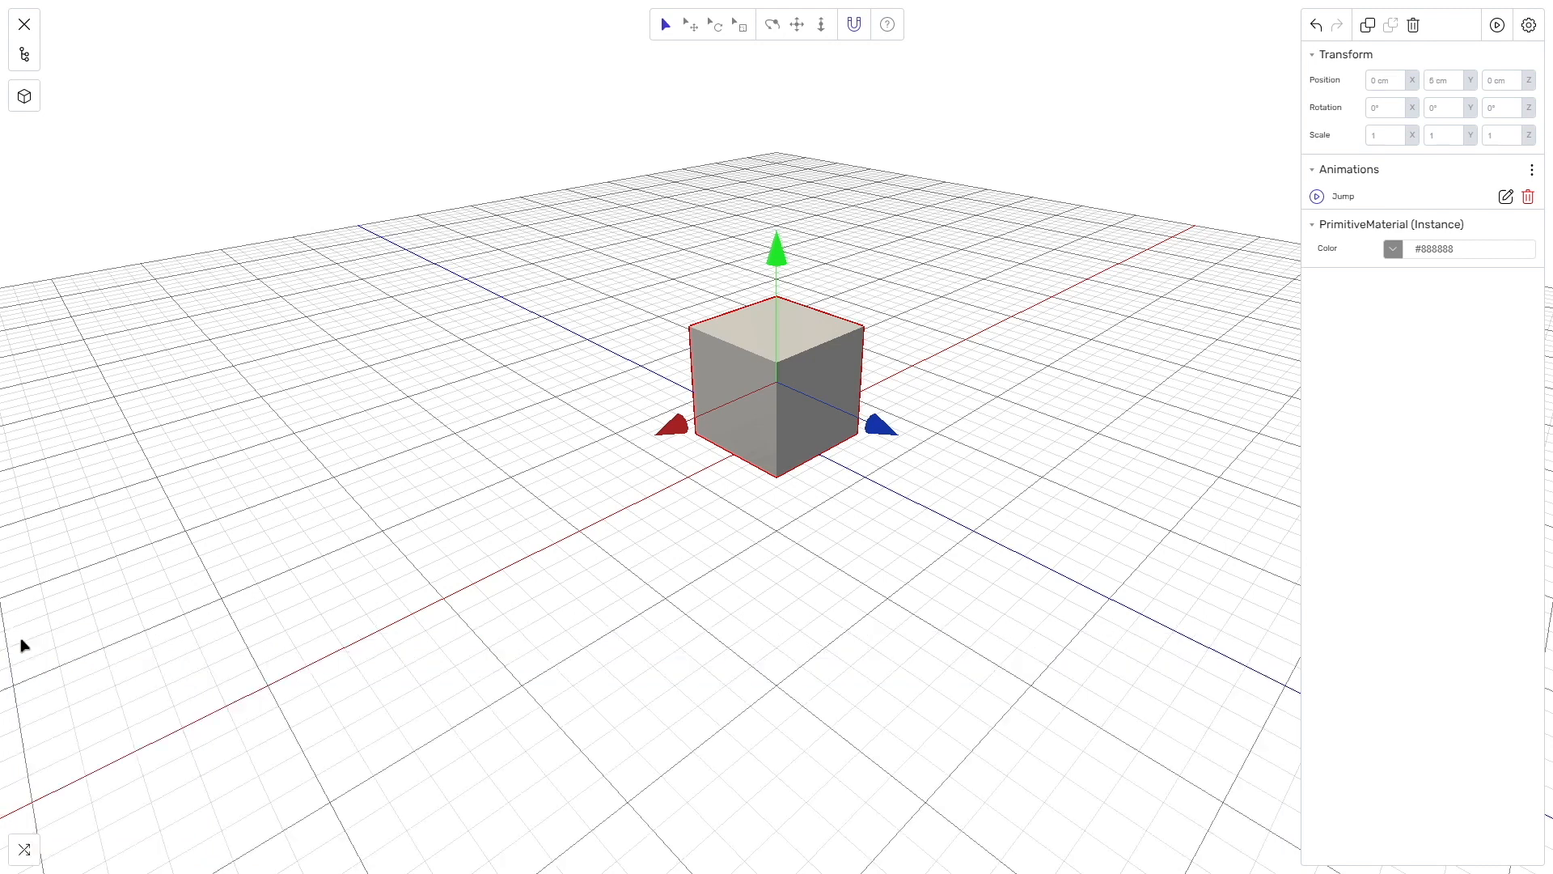
# - Add the Jump animation to the Global State's timeline and extend it to repeat until about 7 seconds
pyautogui.click(25, 856)
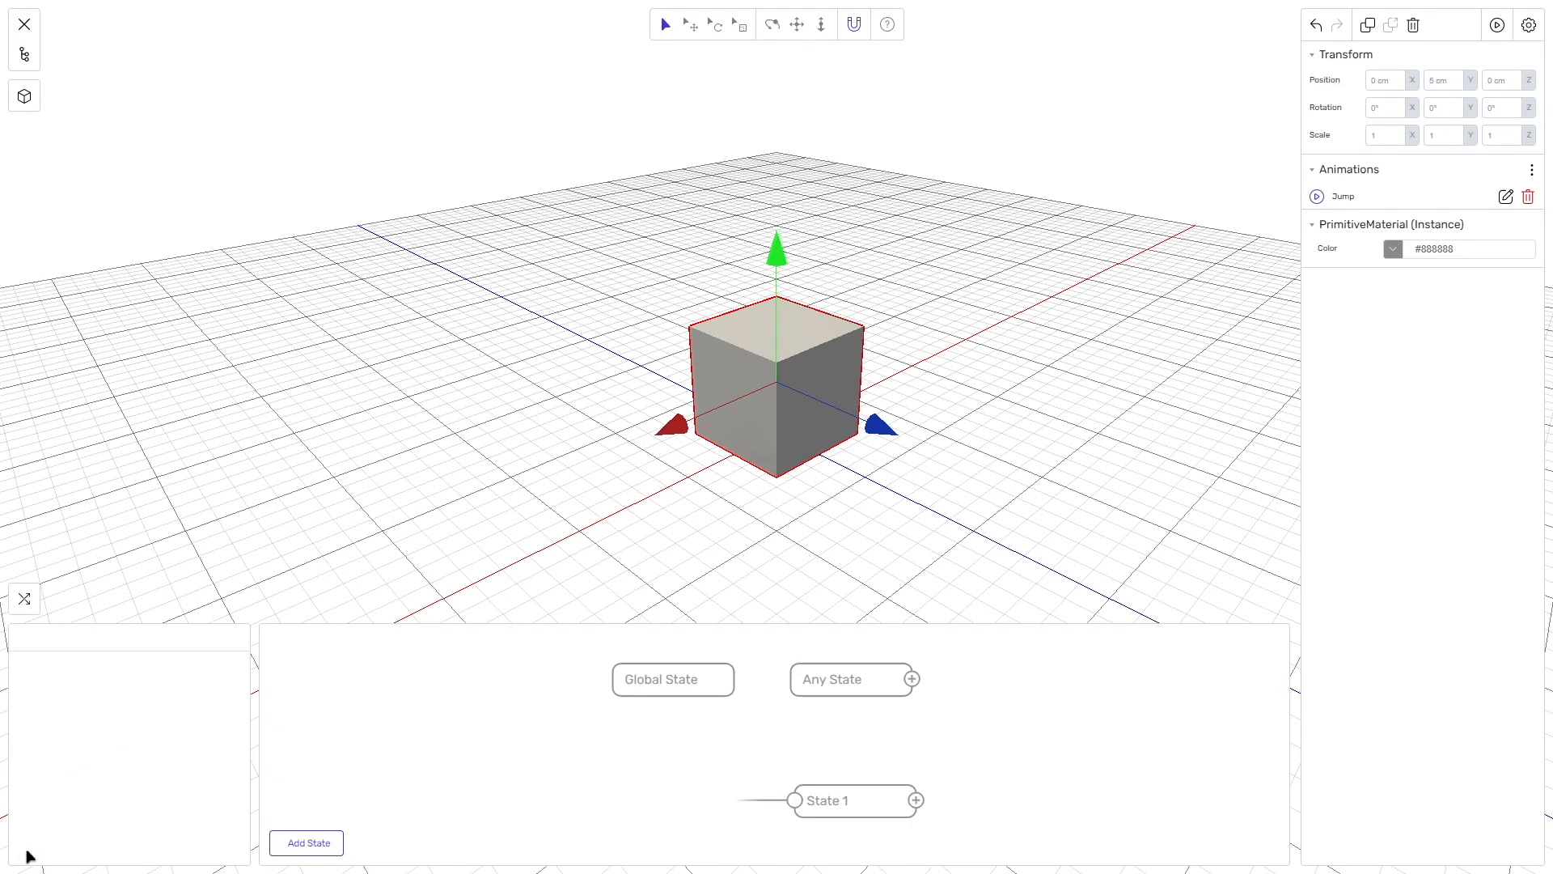
pyautogui.doubleClick(678, 692)
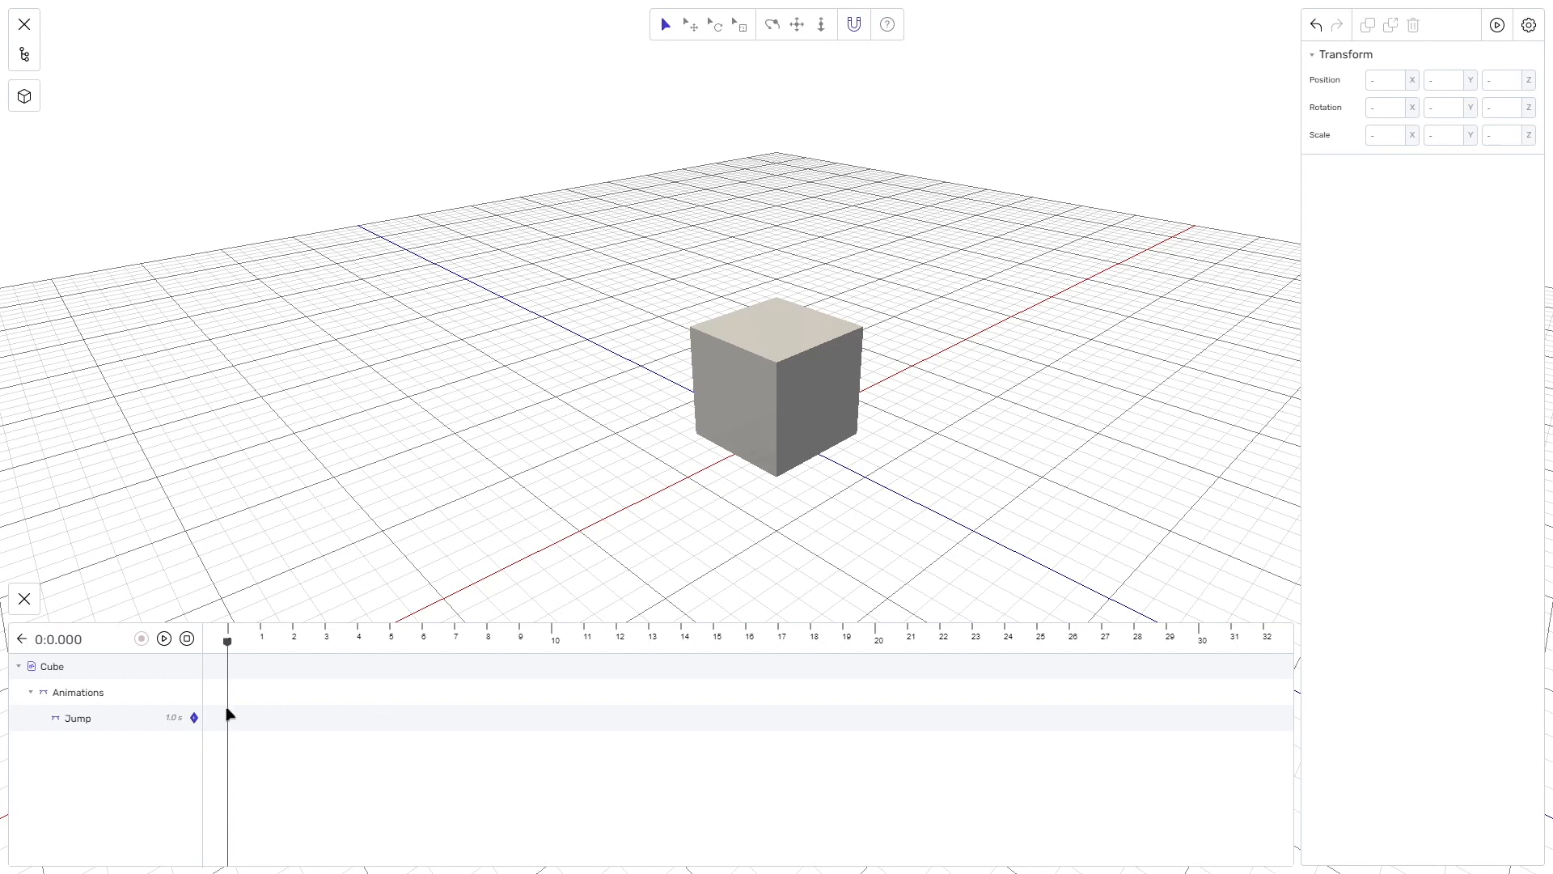
pyautogui.click(195, 718)
pyautogui.moveTo(259, 719); pyautogui.dragTo(458, 726)
# - Record the cube sliding along X by about 7 seconds on the Global State timeline and play the combined animation
pyautogui.moveTo(1108, 446); pyautogui.dragTo(943, 466, button='right')
pyautogui.moveTo(1071, 472); pyautogui.dragTo(909, 472)
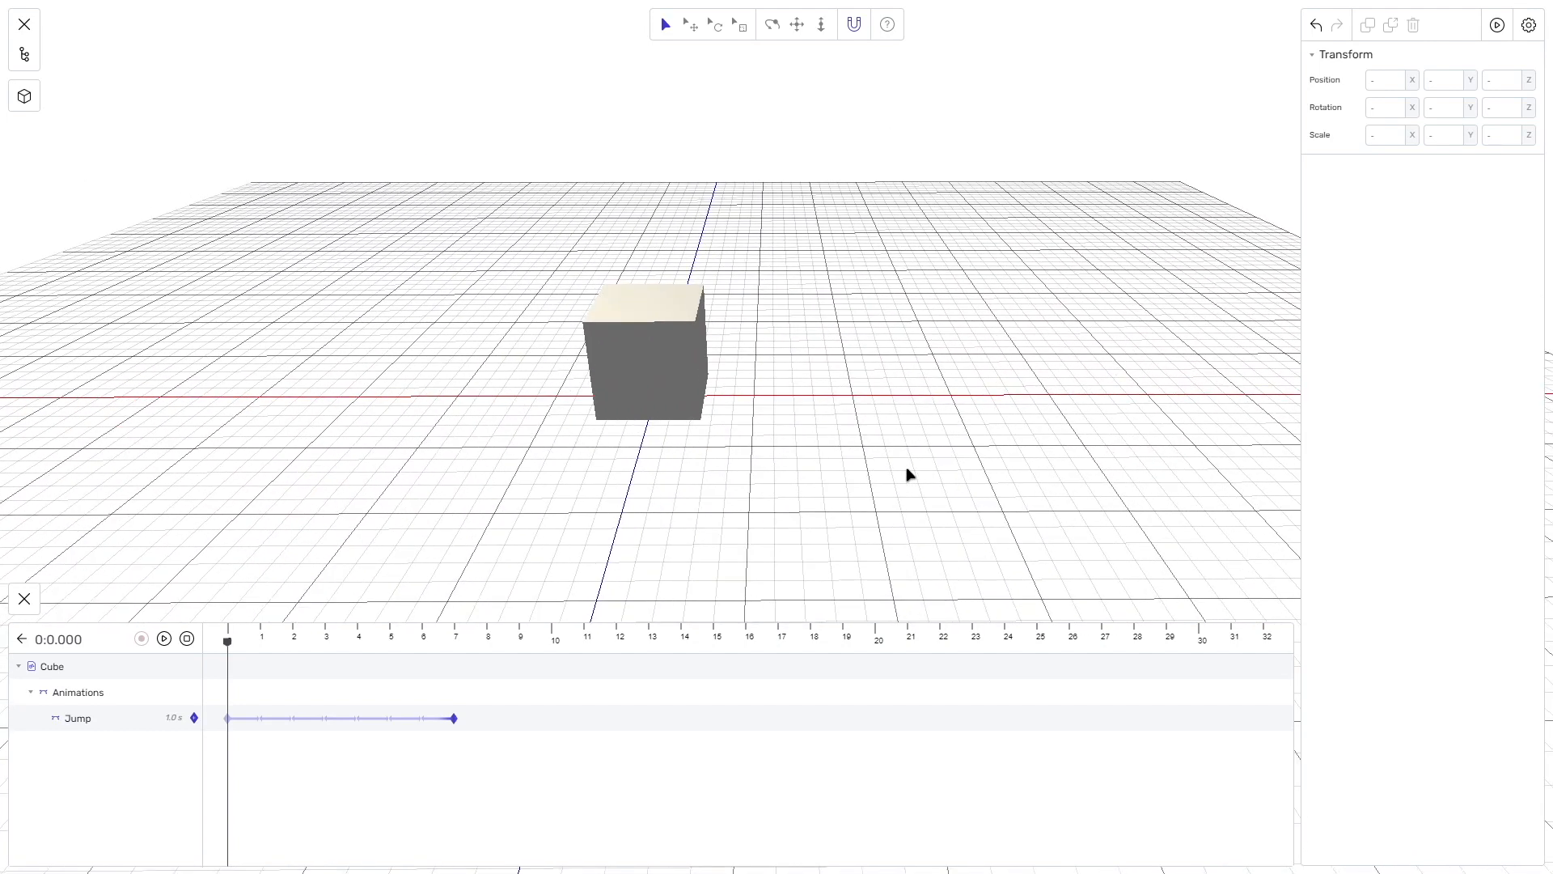
pyautogui.click(142, 639)
pyautogui.moveTo(228, 643); pyautogui.dragTo(454, 645)
pyautogui.click(661, 341)
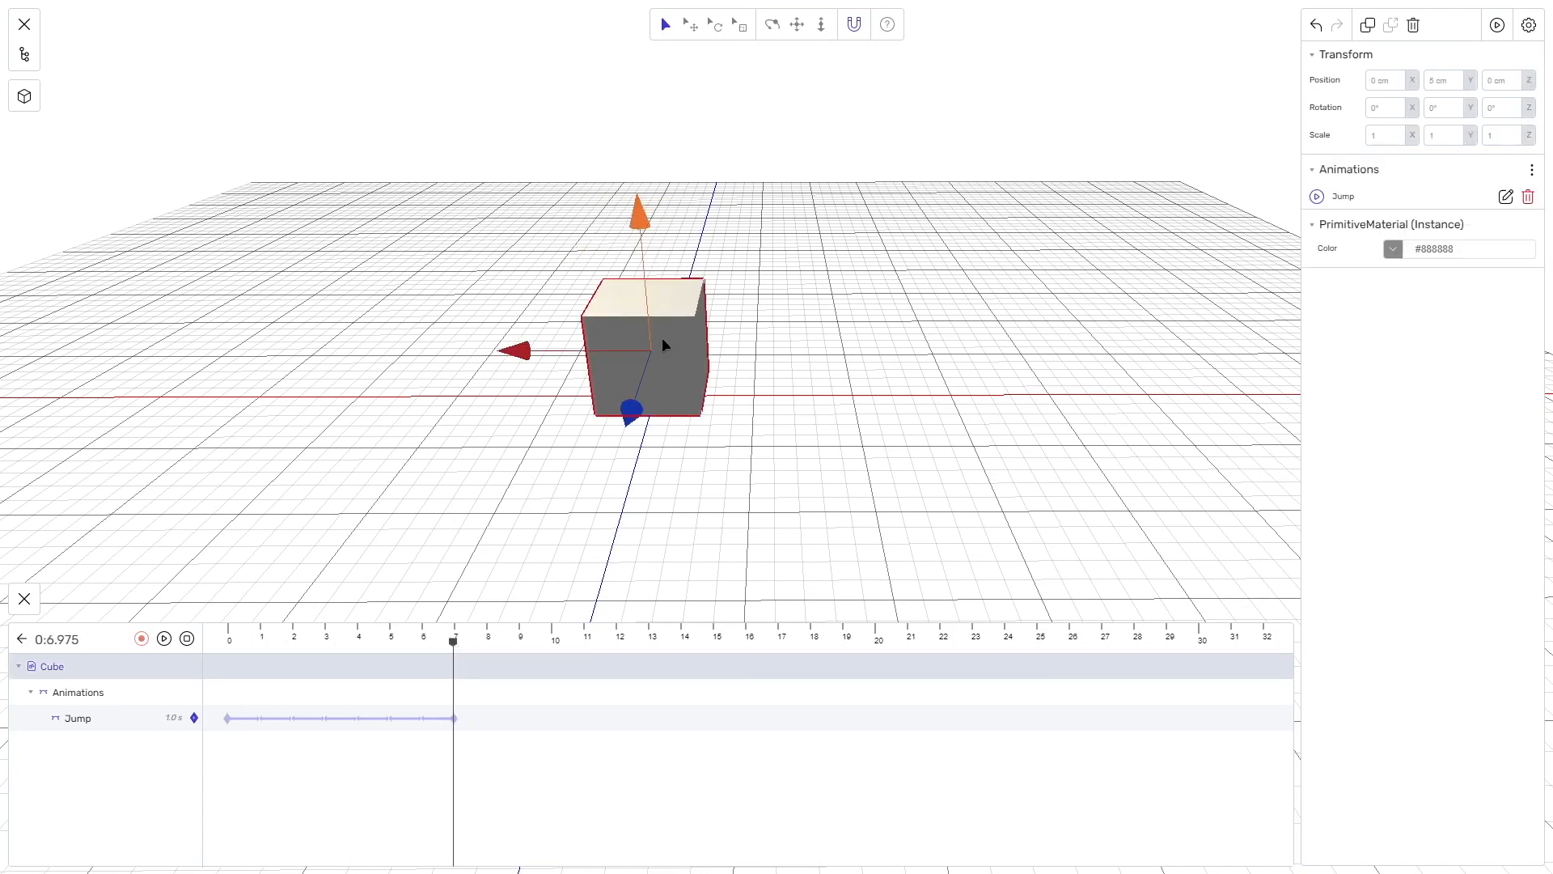
pyautogui.moveTo(519, 353); pyautogui.dragTo(936, 351)
pyautogui.click(141, 640)
pyautogui.click(186, 639)
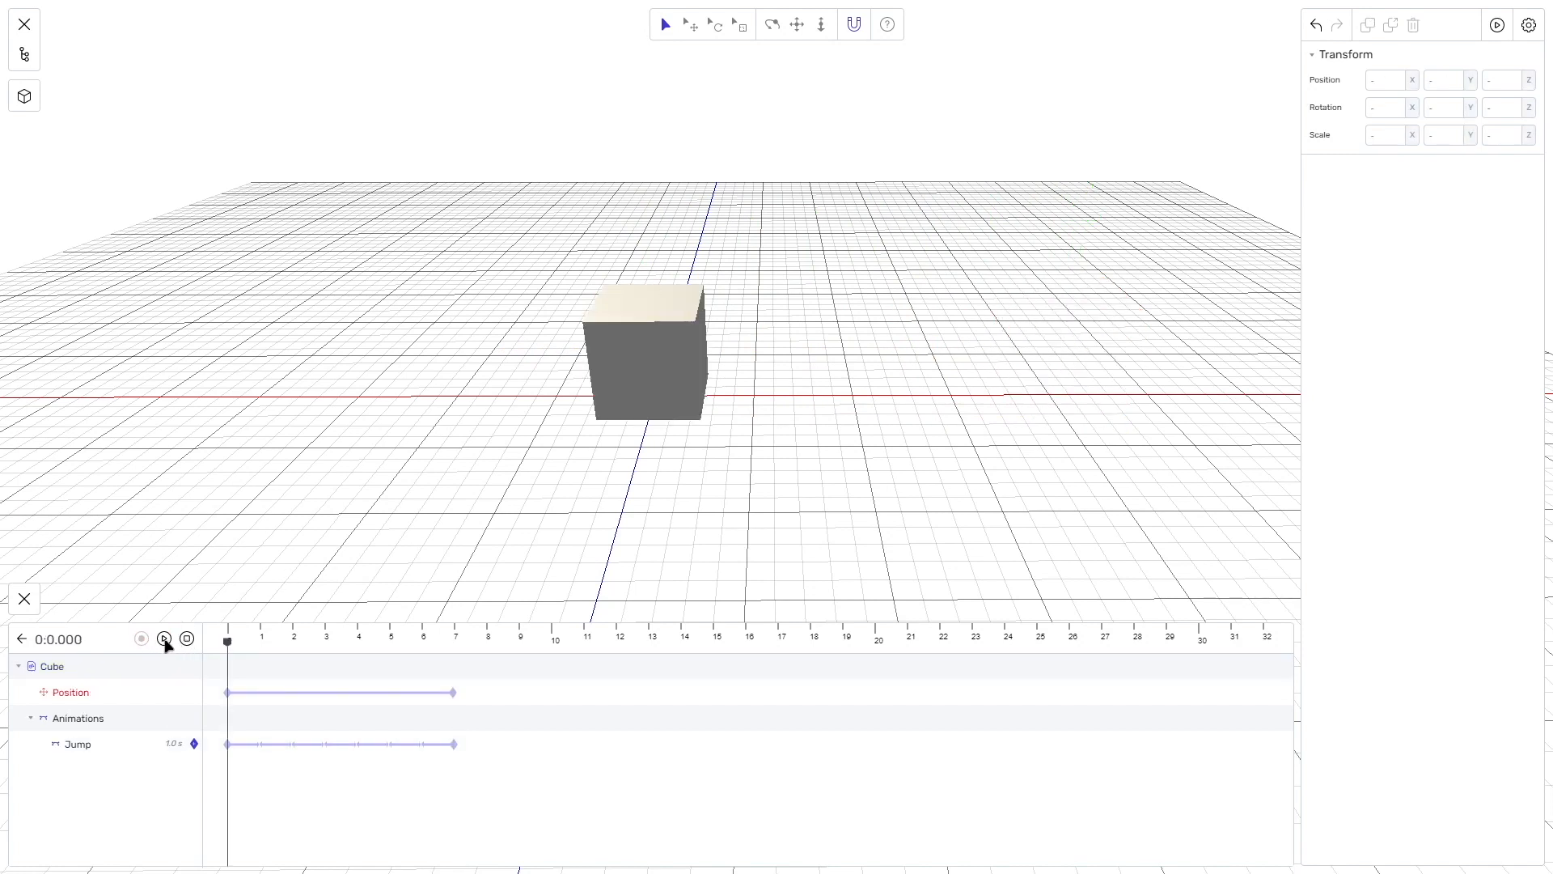
pyautogui.click(164, 640)
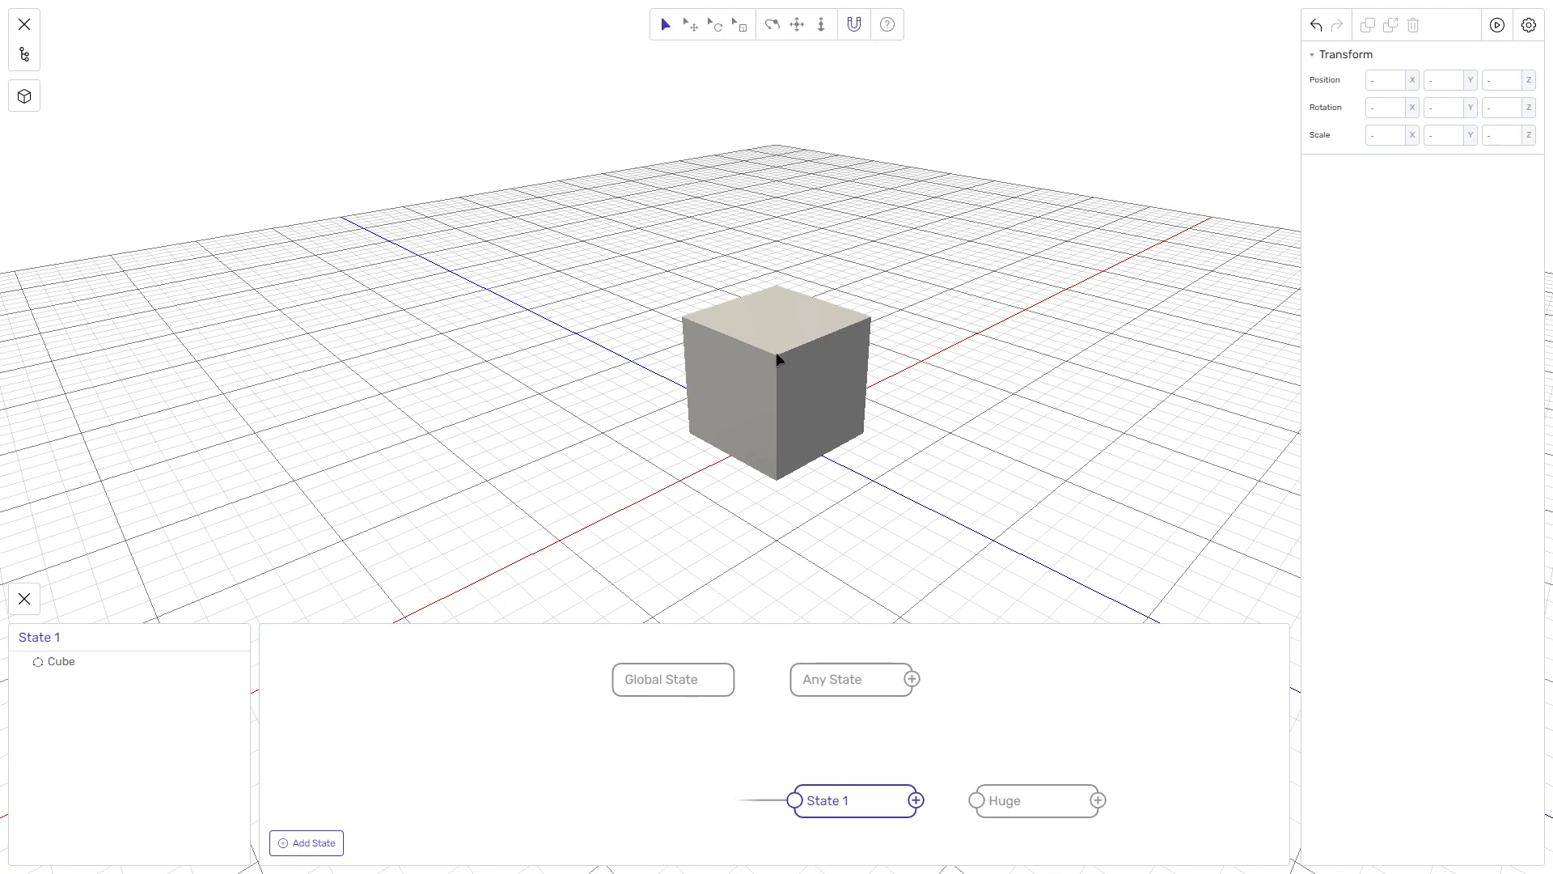
# - Rename State 1 as Small
pyautogui.click(1045, 800)
pyautogui.click(857, 800)
pyautogui.moveTo(64, 637); pyautogui.dragTo(17, 637)
pyautogui.write('Small')
pyautogui.press('Return')
# - Add the Small state's cube to the Huge state as a linked object and switch to Huge
pyautogui.click(55, 665)
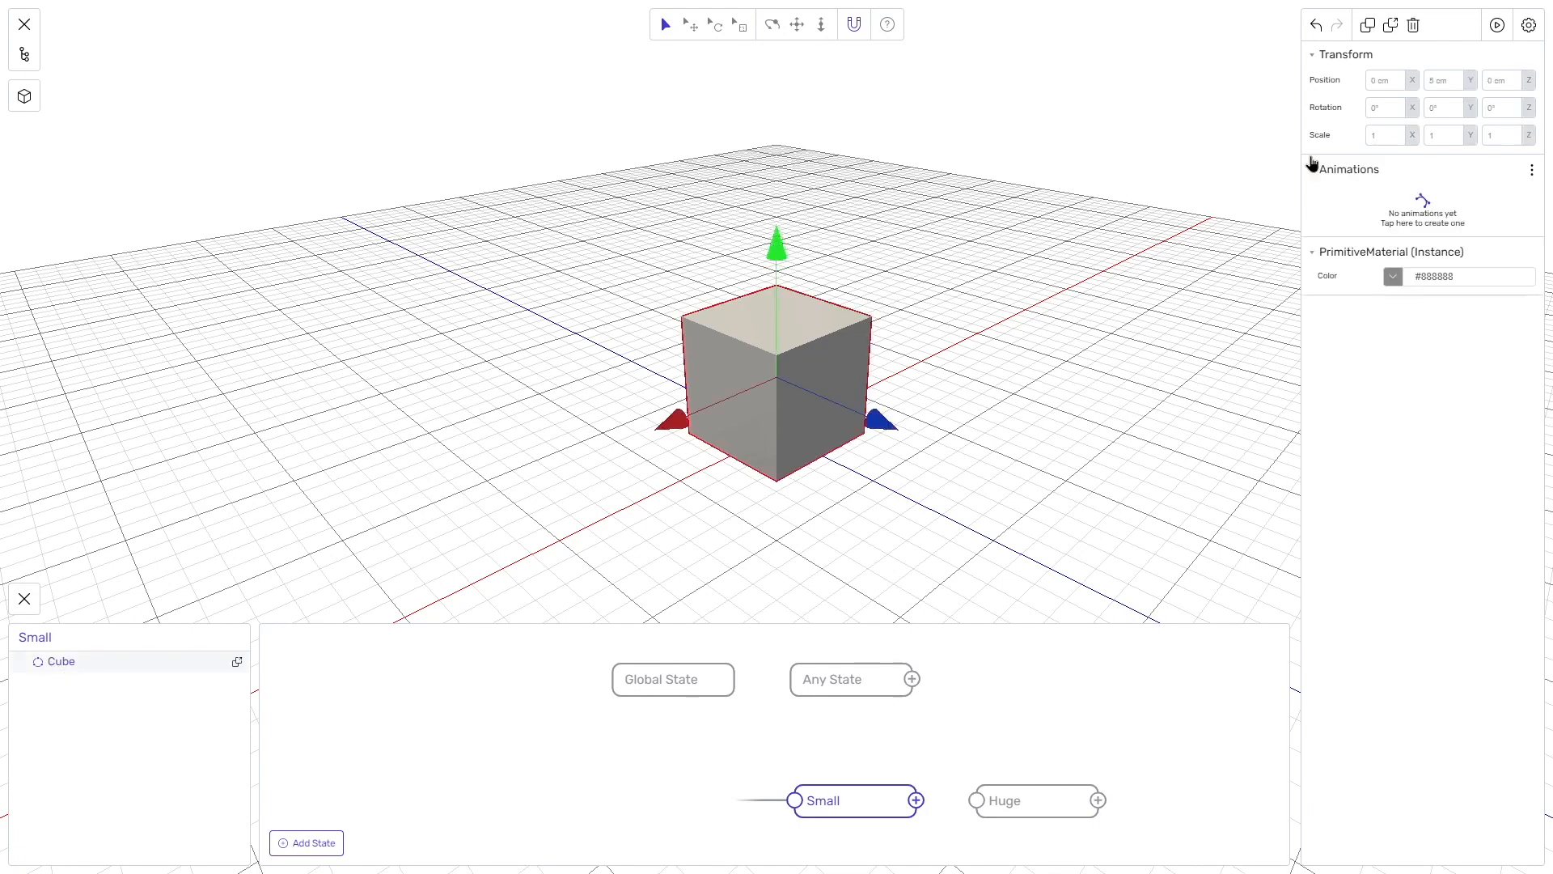
pyautogui.click(1393, 28)
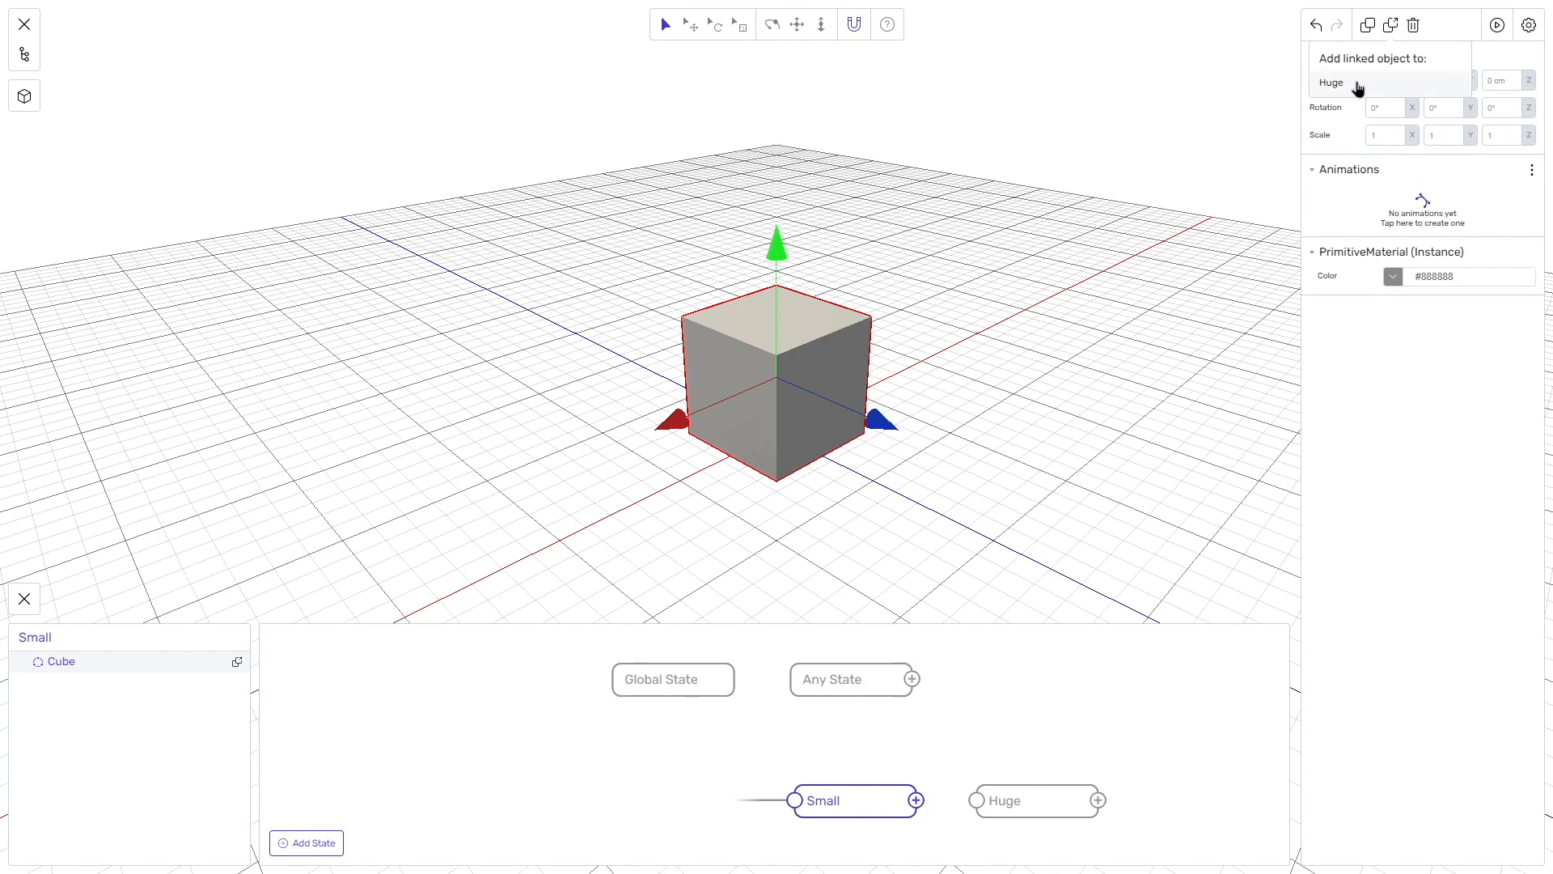
pyautogui.click(1036, 802)
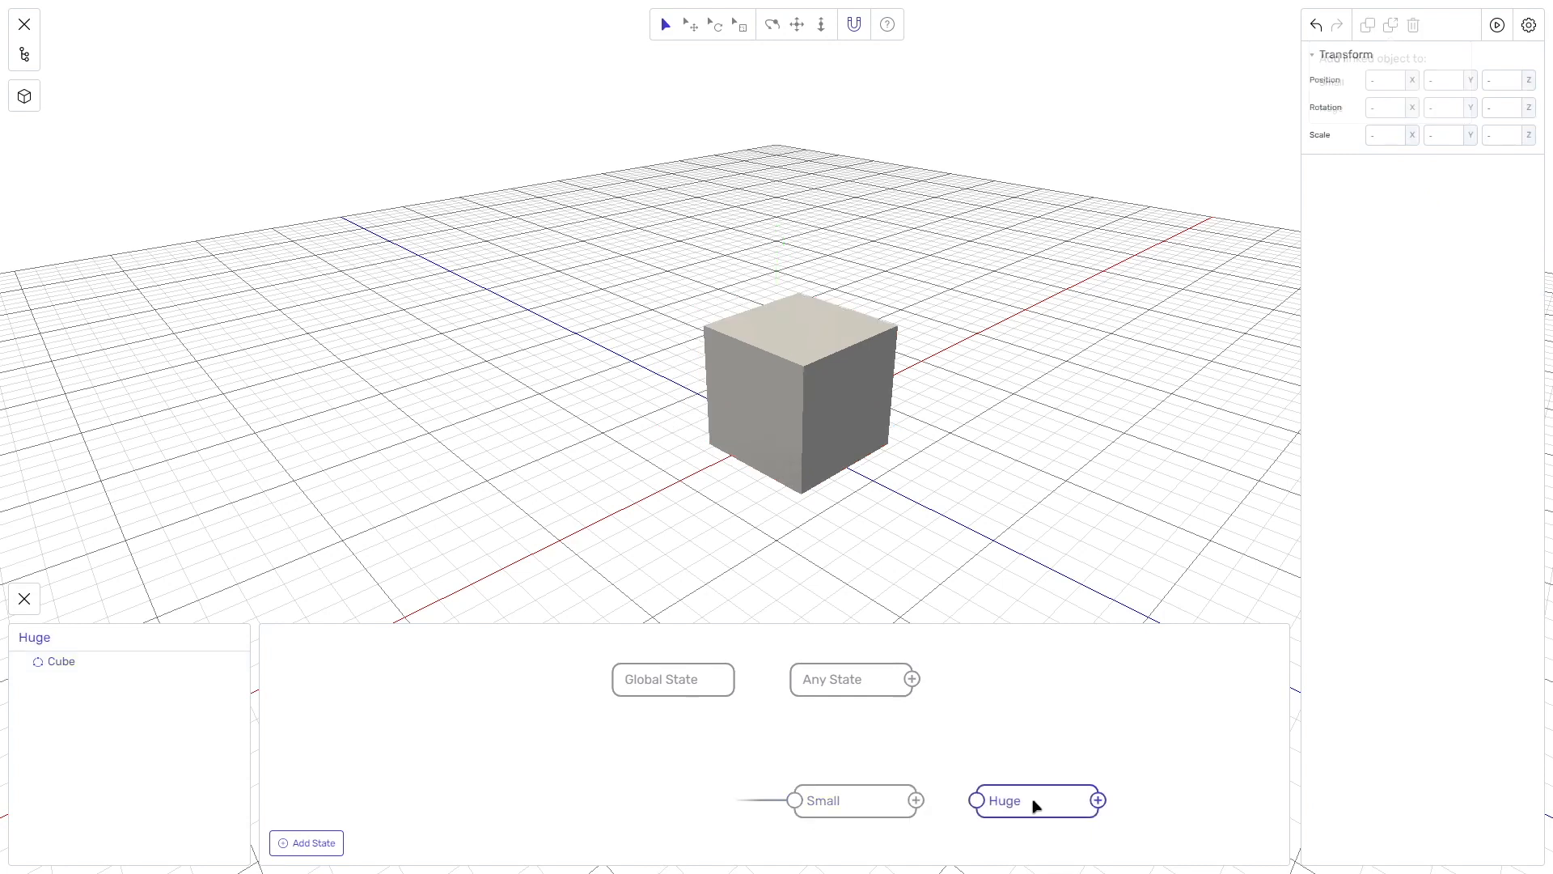
# - Move the linked cube across the floor in the Huge state and connect Small to Huge with a transition
pyautogui.click(849, 397)
pyautogui.moveTo(851, 400); pyautogui.dragTo(1130, 554)
pyautogui.click(890, 795)
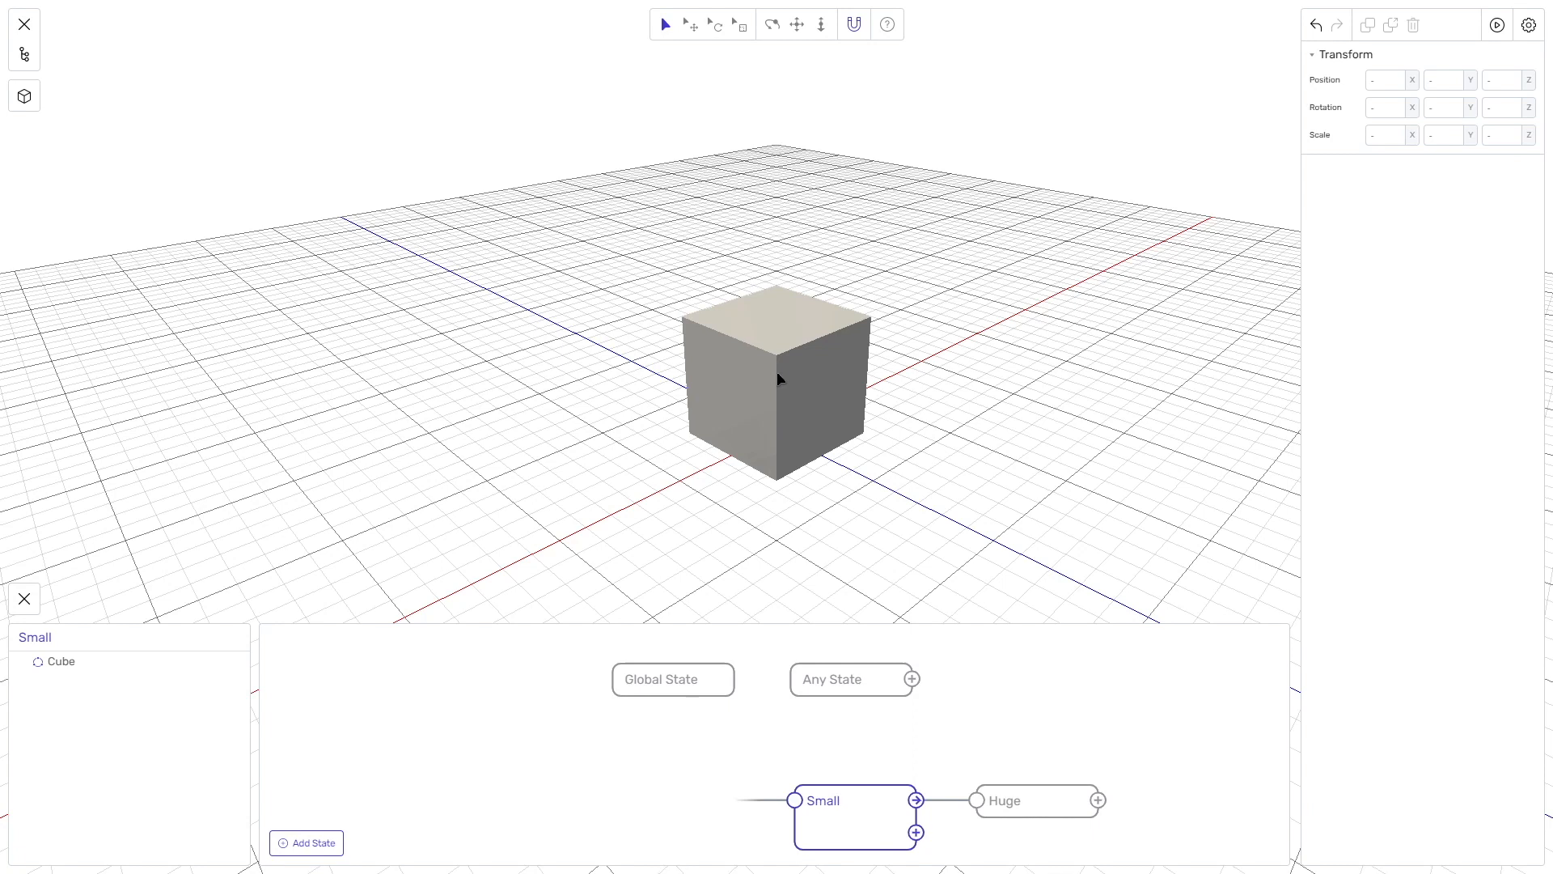
# - Start the scene preview, switch between the Huge and Small states, and trigger the transition to Huge
pyautogui.click(777, 358)
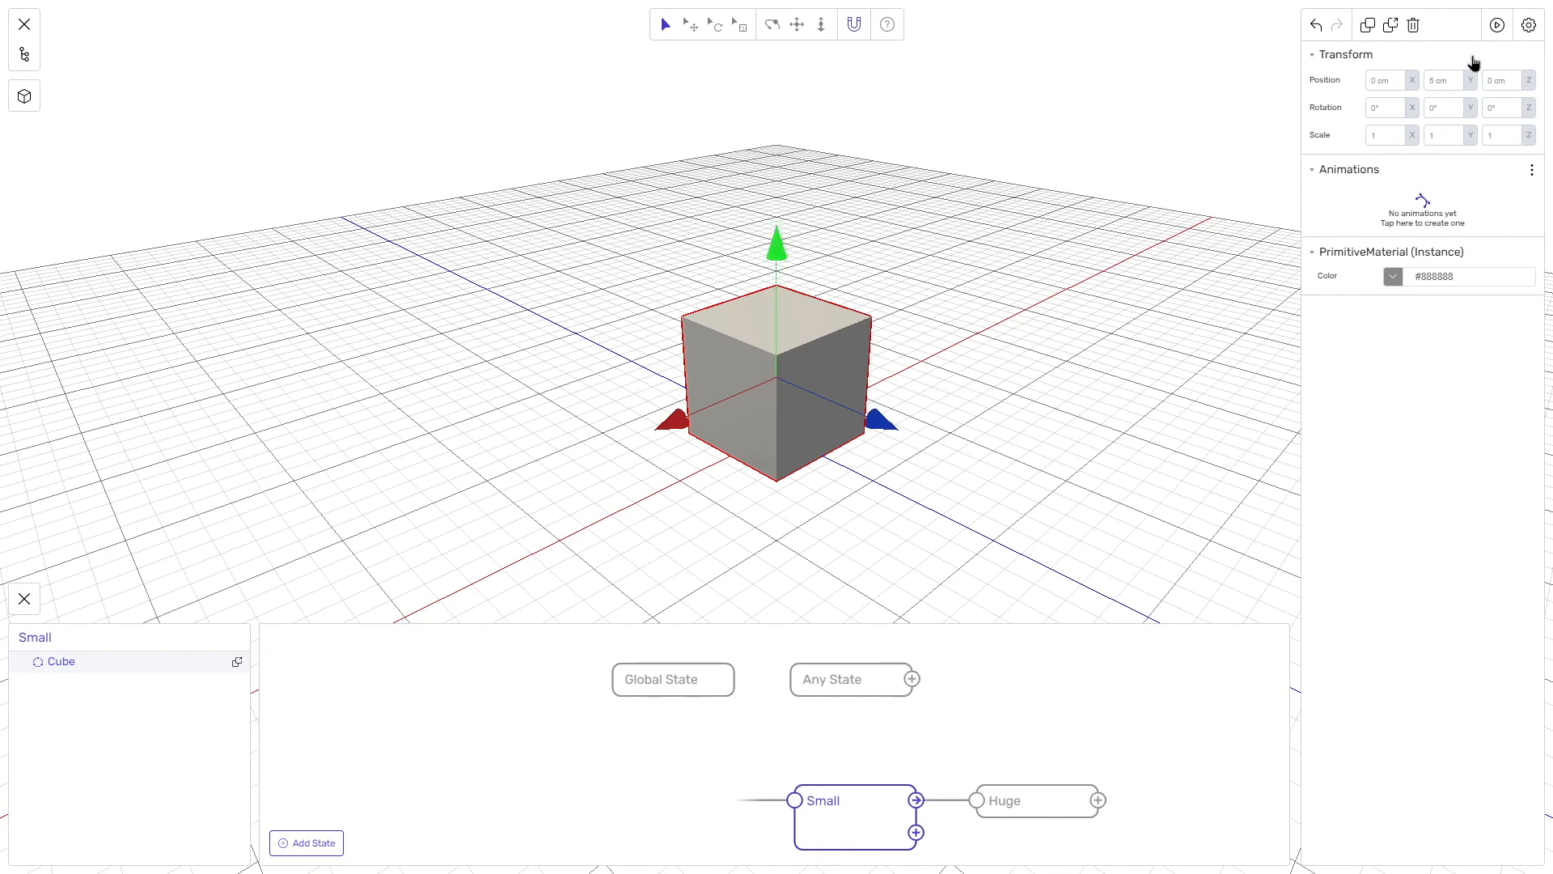
pyautogui.click(1504, 26)
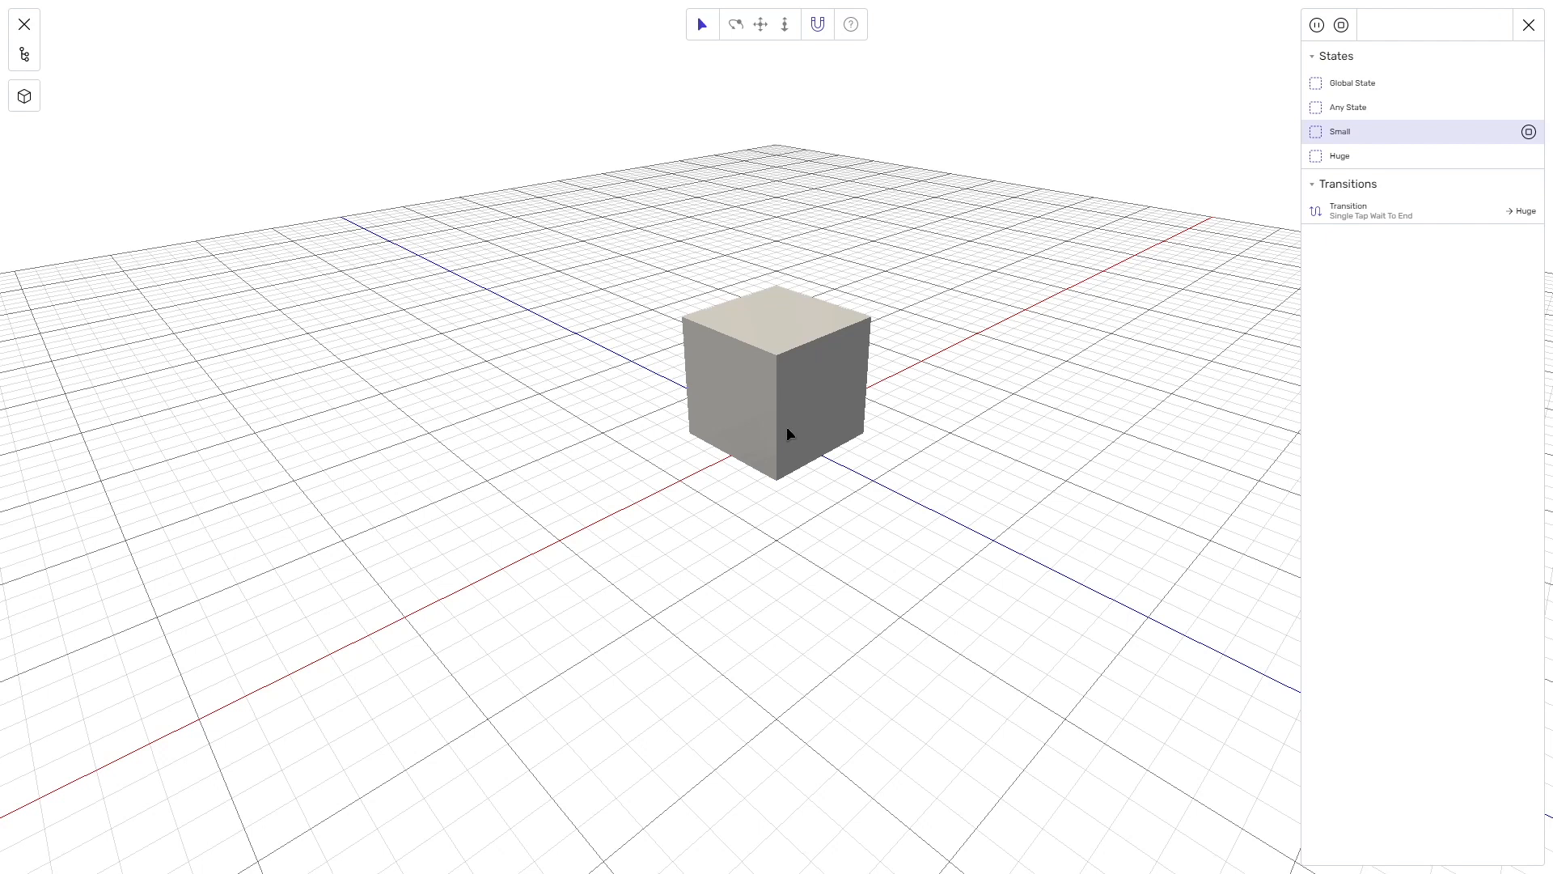
pyautogui.click(1347, 159)
pyautogui.click(1349, 136)
pyautogui.click(1360, 216)
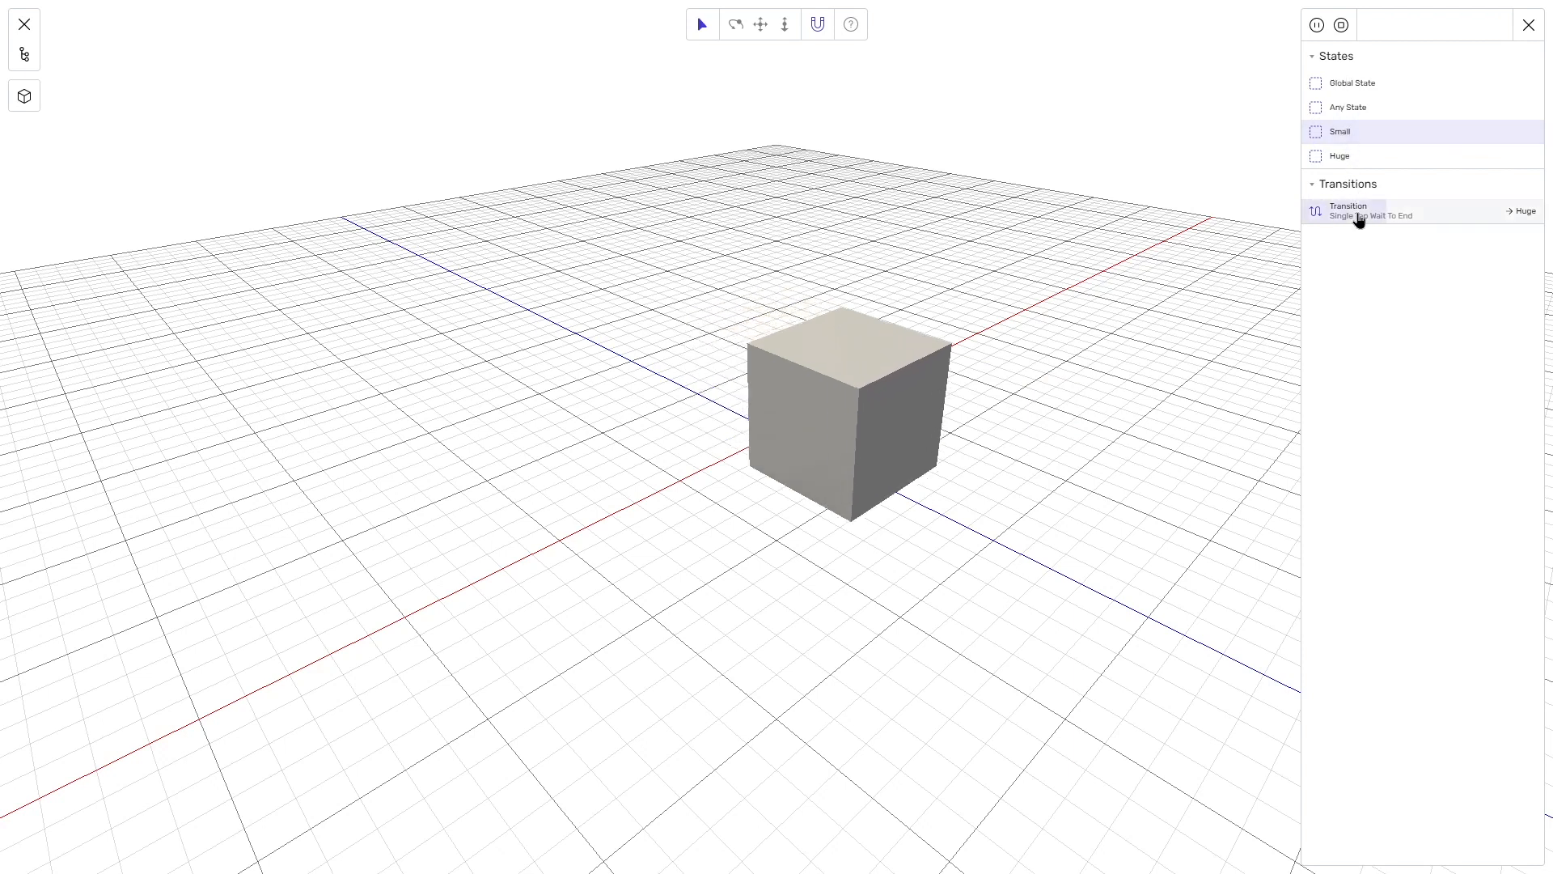
# - Stop and restart the preview, switch from Huge back to Small, and run the single-tap transition to Huge again
pyautogui.click(1344, 29)
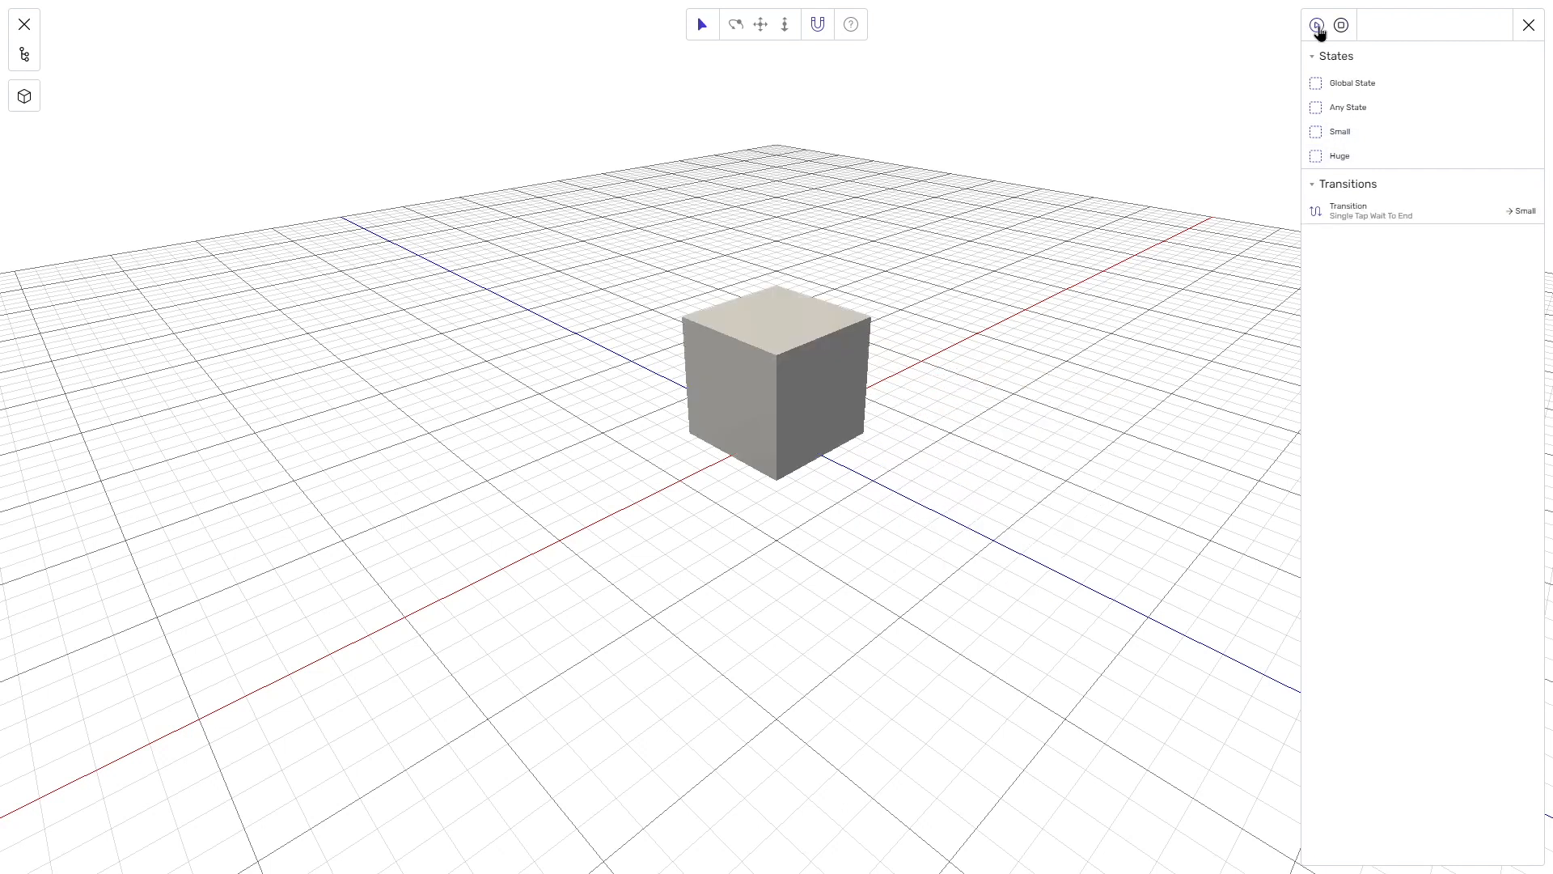
pyautogui.click(1319, 28)
pyautogui.click(1336, 157)
pyautogui.click(1340, 133)
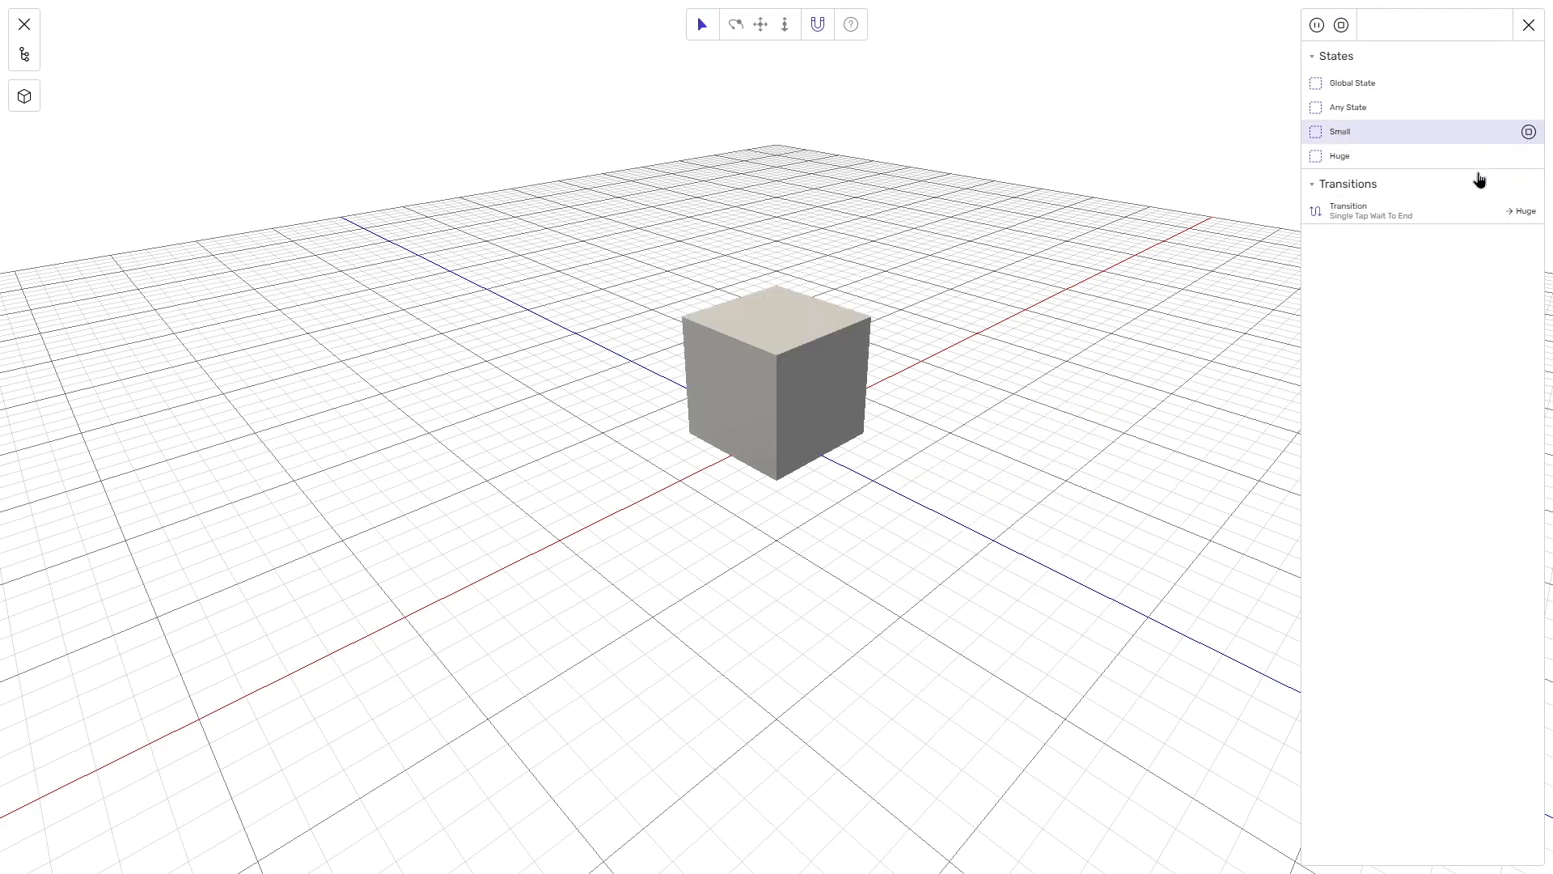
pyautogui.click(1405, 214)
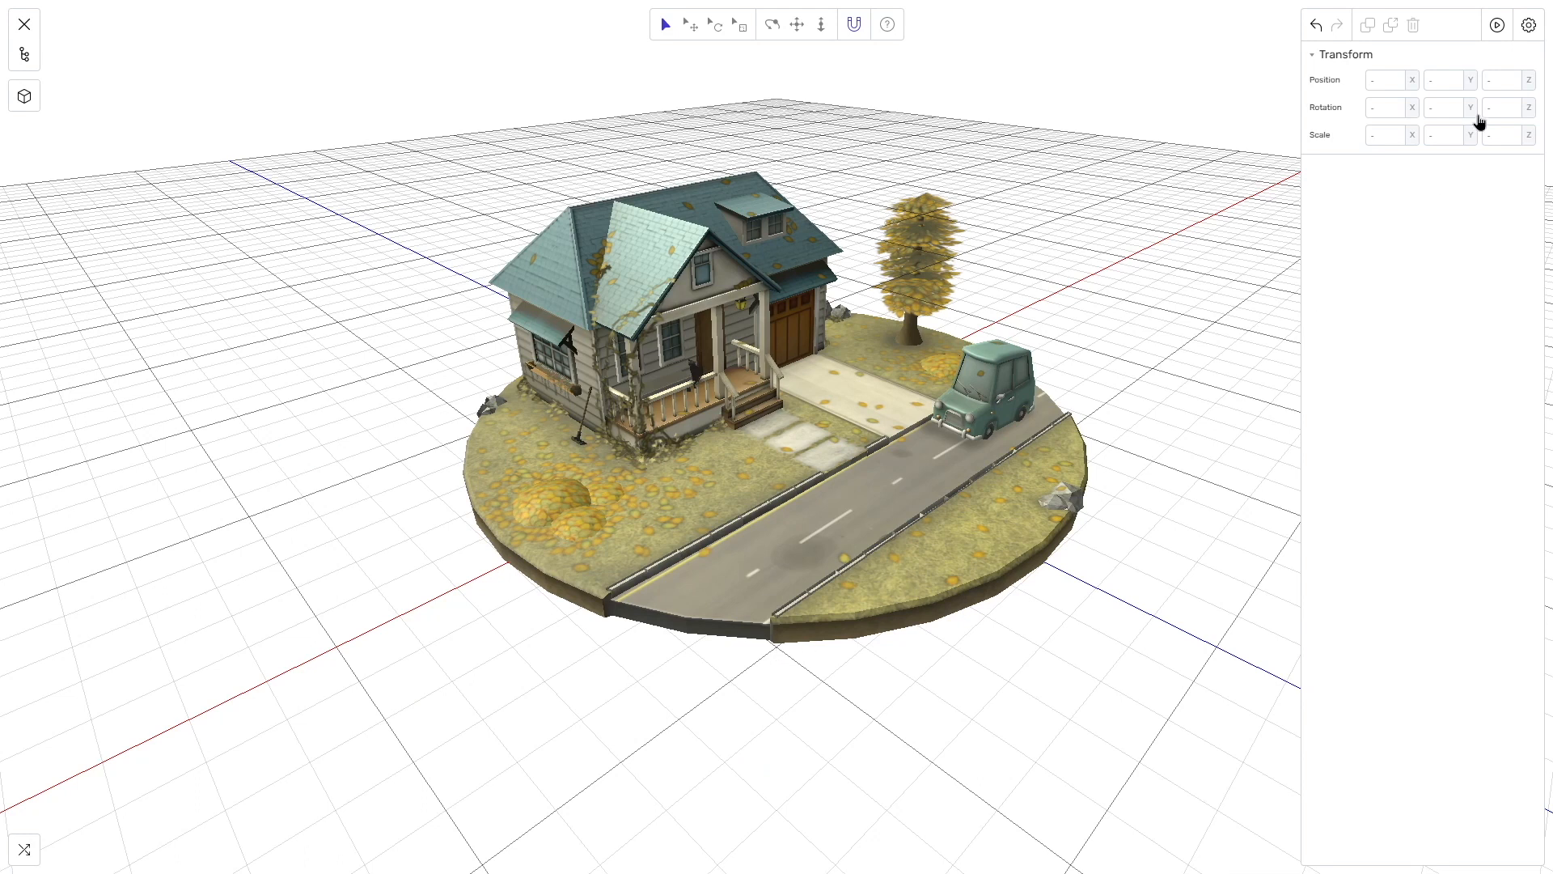
# - Open the project settings and share the project with the first suggested contact using Can edit access
pyautogui.click(1529, 25)
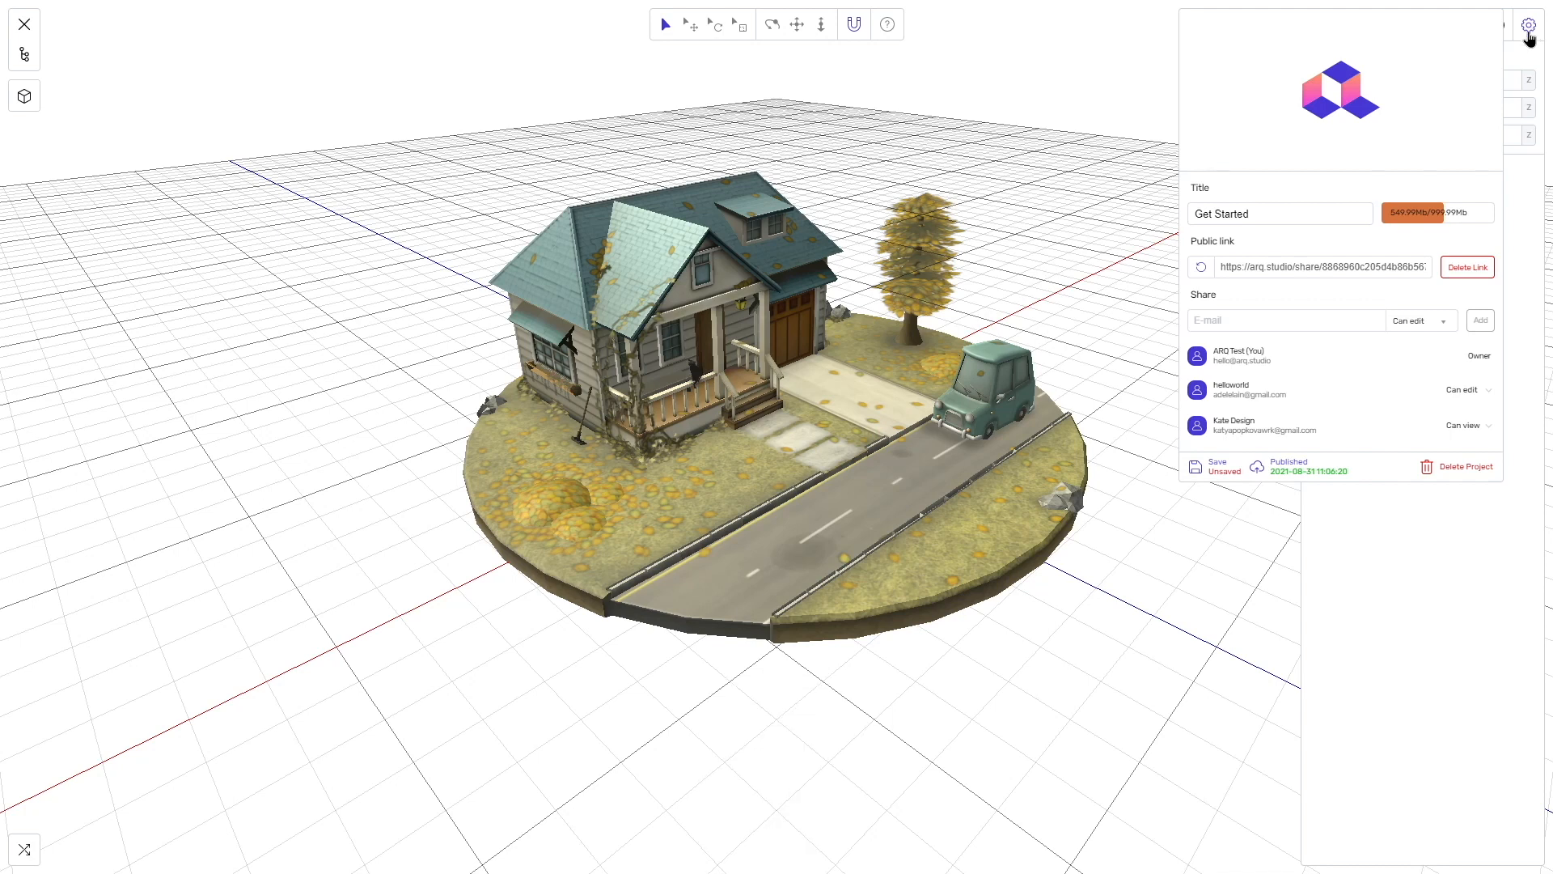
pyautogui.moveTo(1250, 212)
pyautogui.mouseDown()
pyautogui.moveTo(1203, 212)
pyautogui.moveTo(1275, 213)
pyautogui.mouseUp()
pyautogui.moveTo(1353, 129)
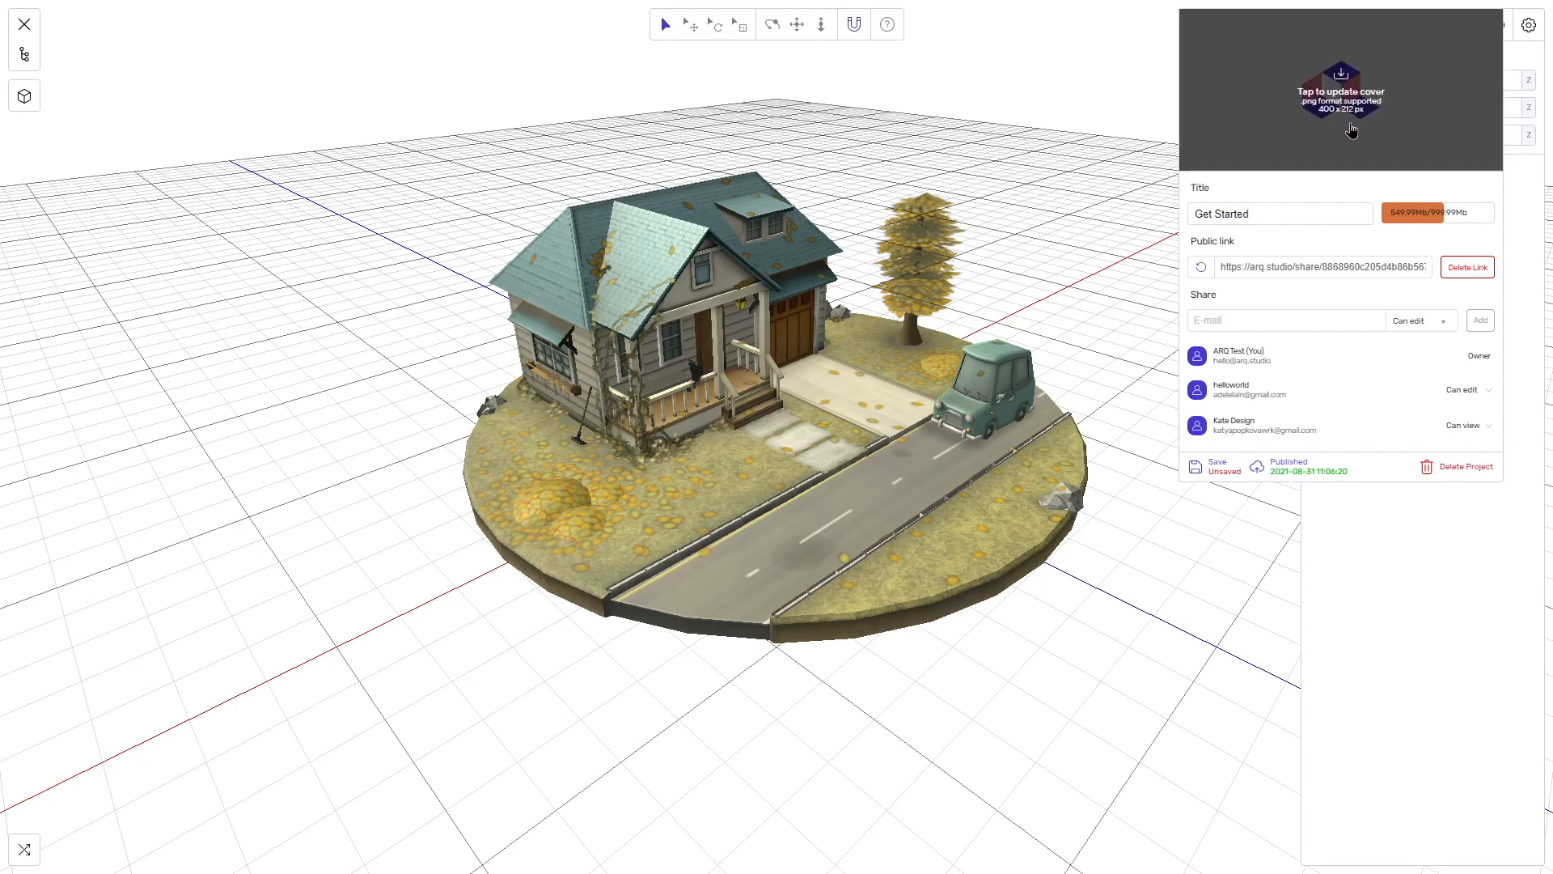
pyautogui.click(1363, 322)
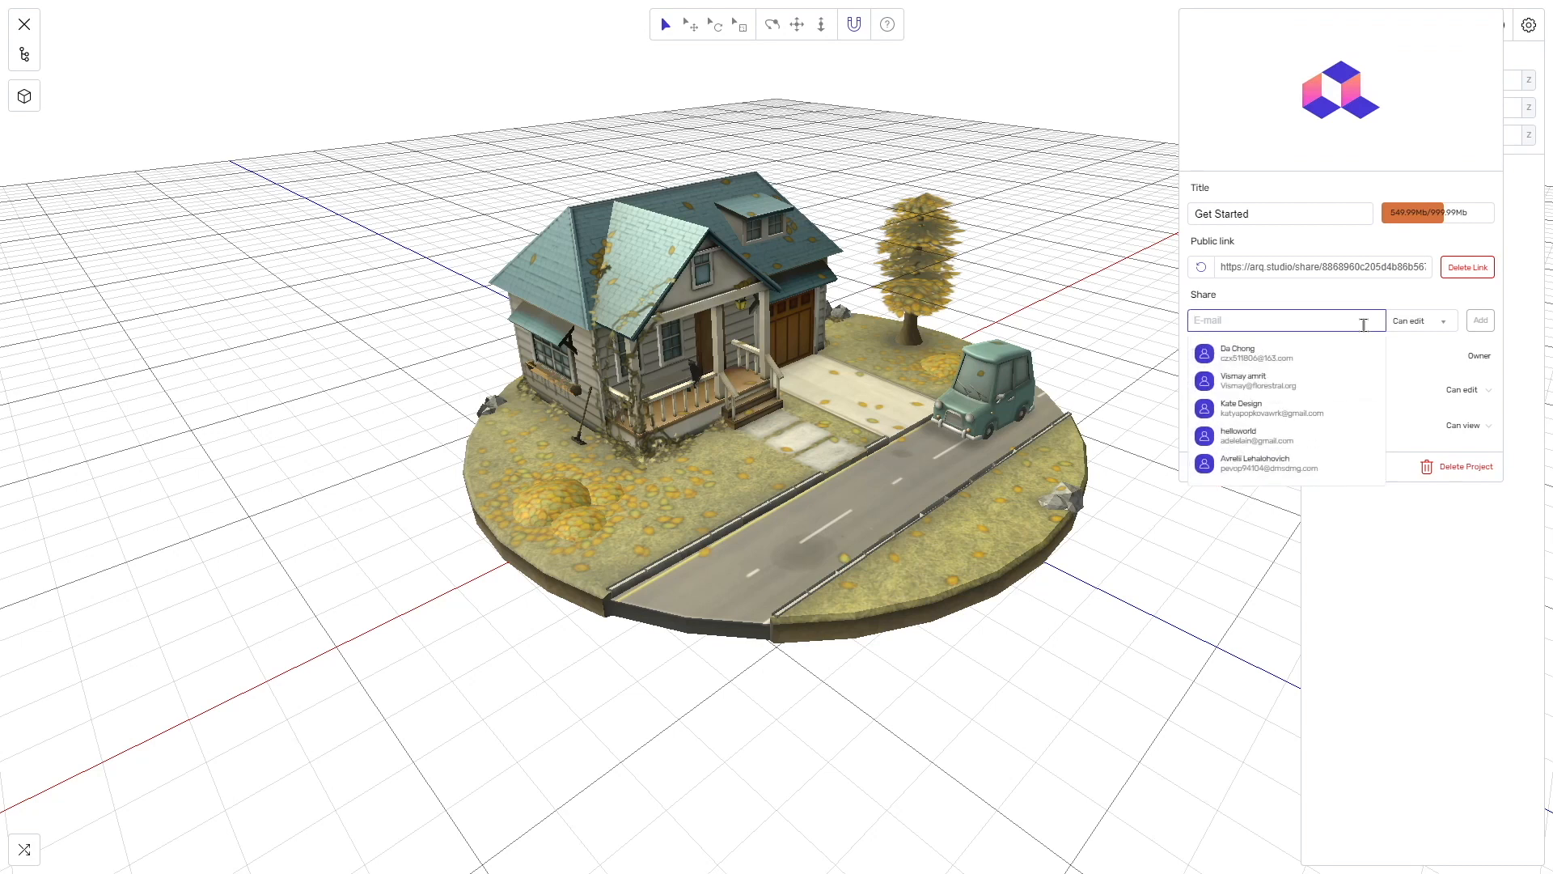
pyautogui.click(1322, 356)
pyautogui.click(1479, 322)
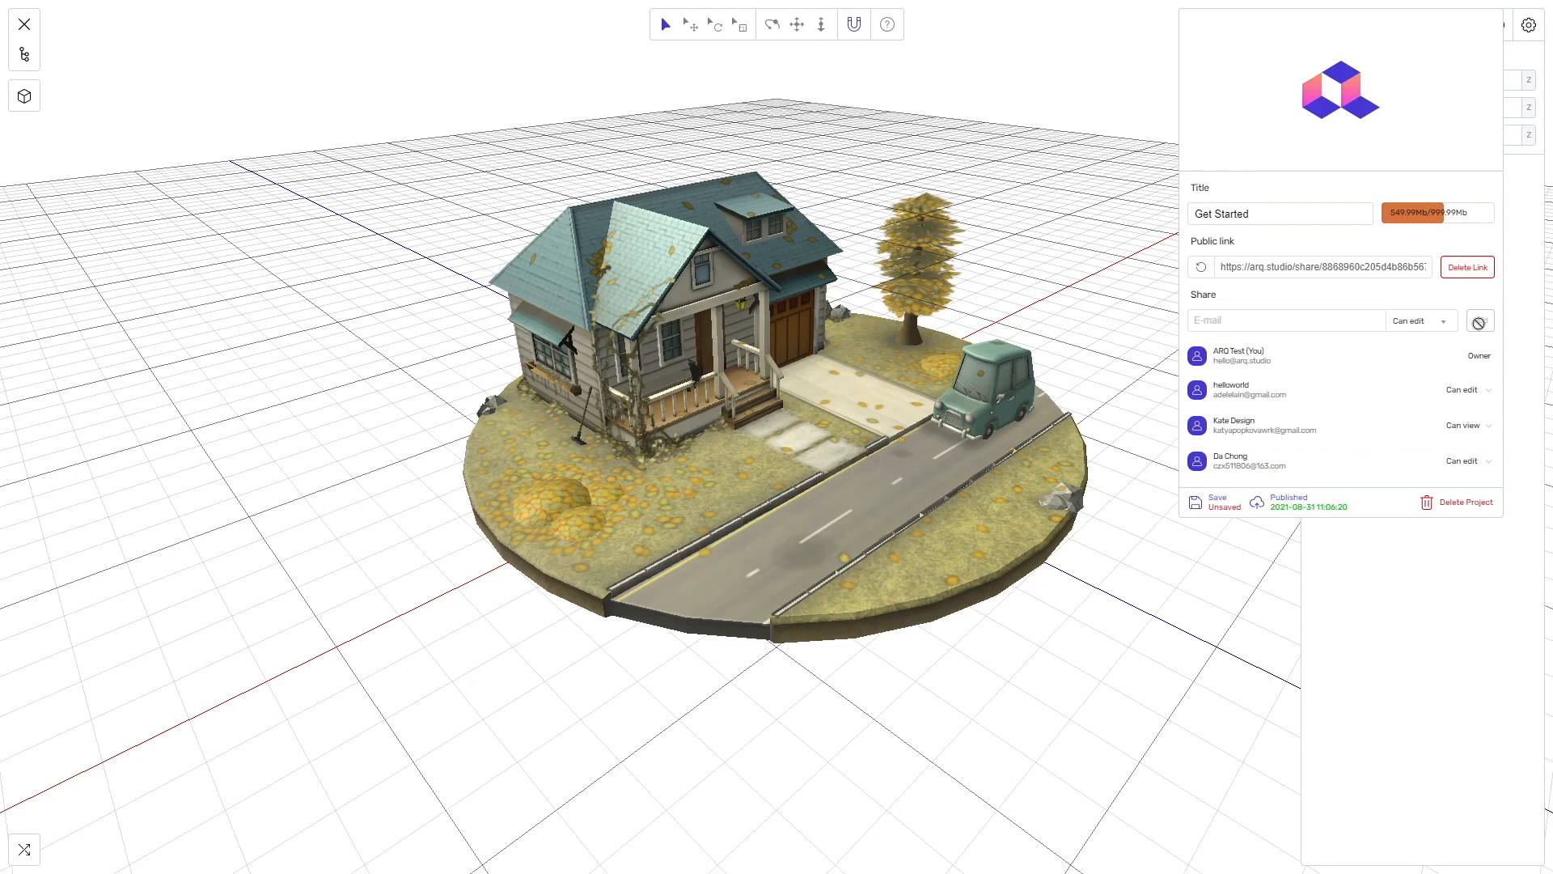
# - Remove the first collaborator listed below the owner and check the access options of the remaining collaborators
pyautogui.click(1468, 390)
pyautogui.click(1458, 461)
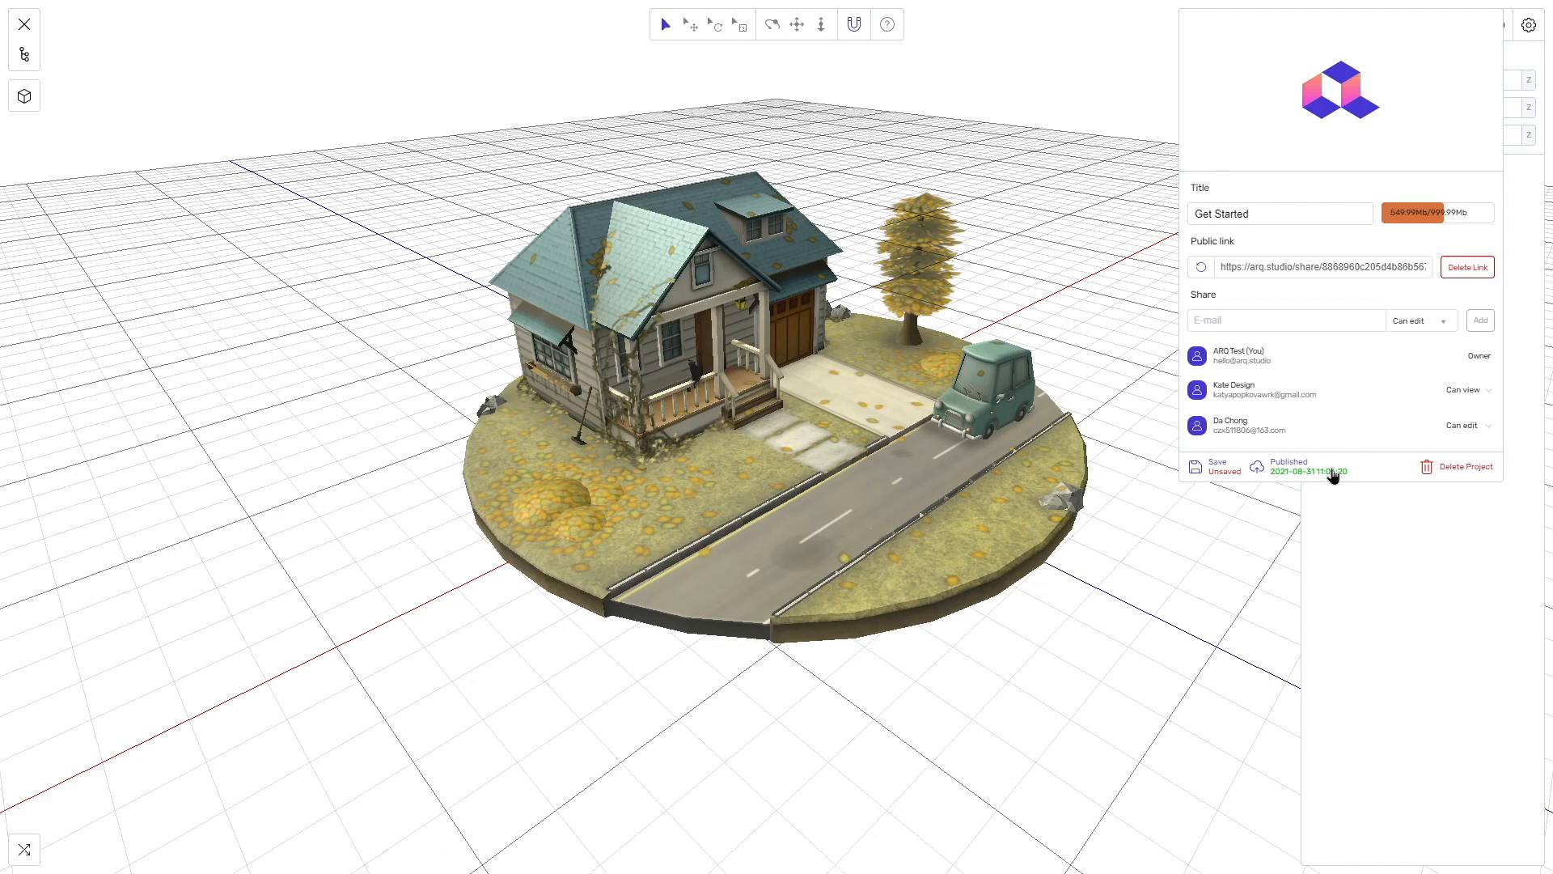
pyautogui.click(1466, 391)
pyautogui.click(1470, 395)
pyautogui.click(1484, 429)
pyautogui.click(1484, 429)
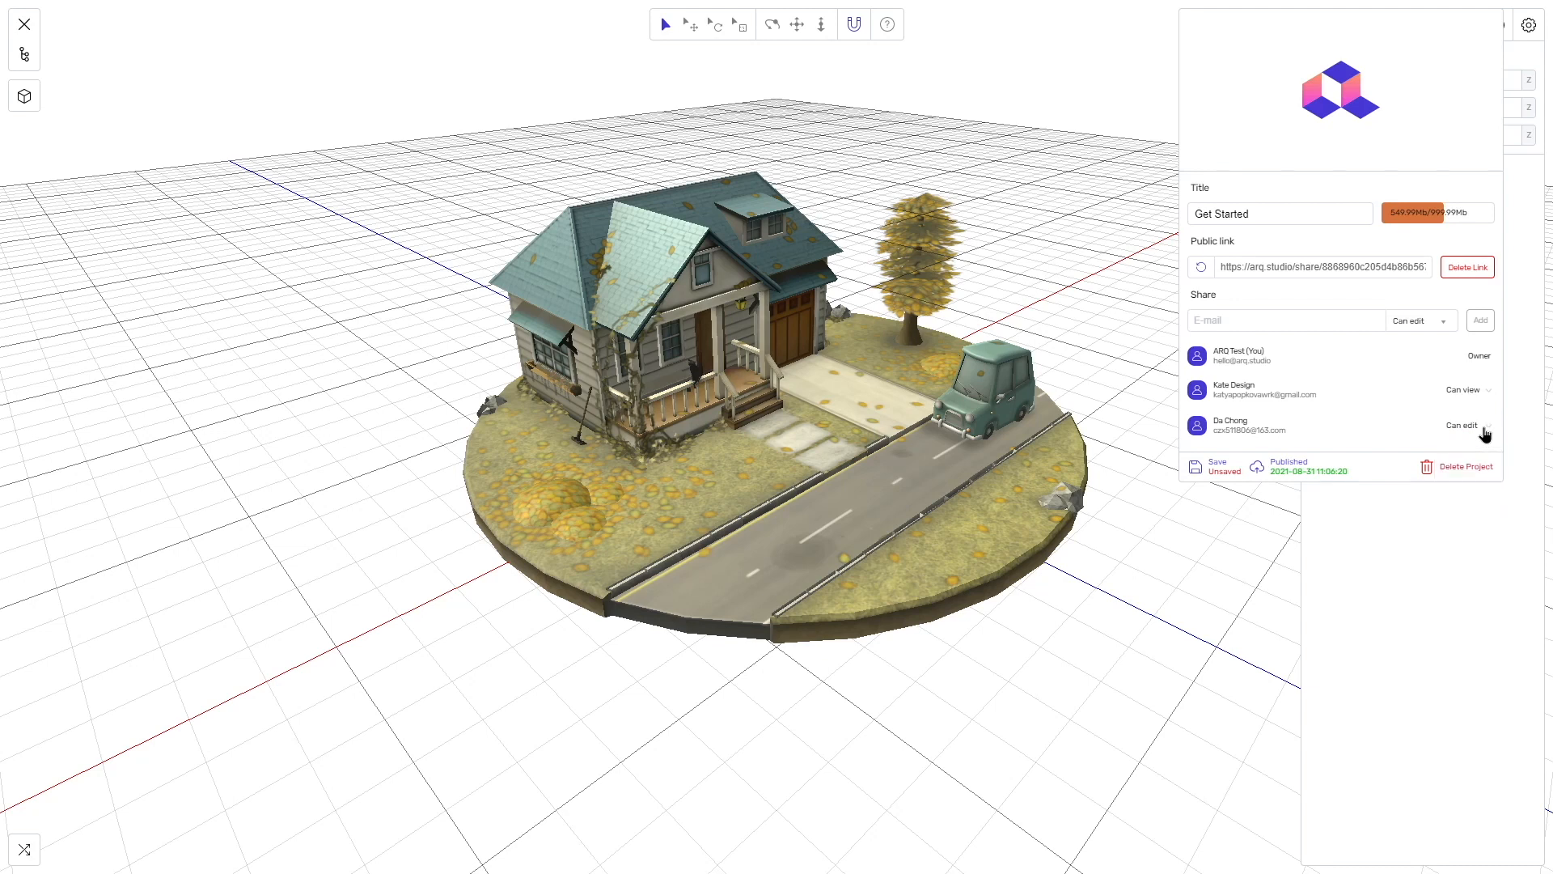